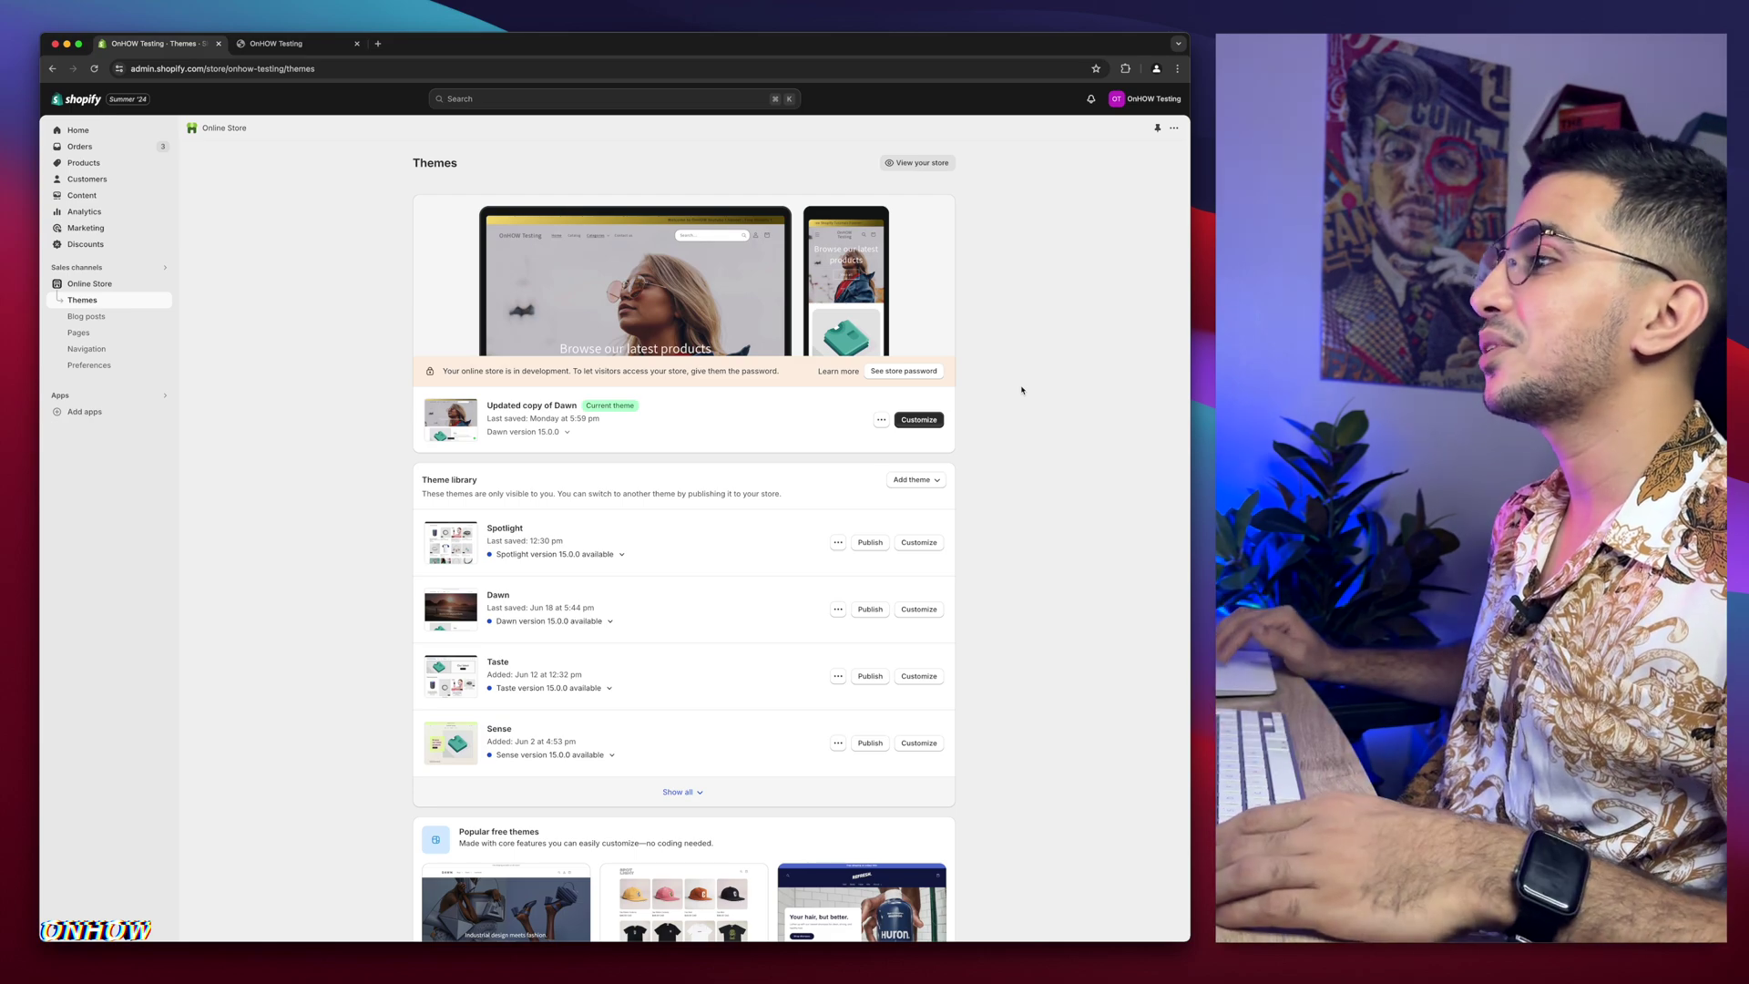
Step: Expand the theme library with Show all so every installed theme is listed
scroll(1021, 390, down, 5)
scroll(1021, 390, up, 5)
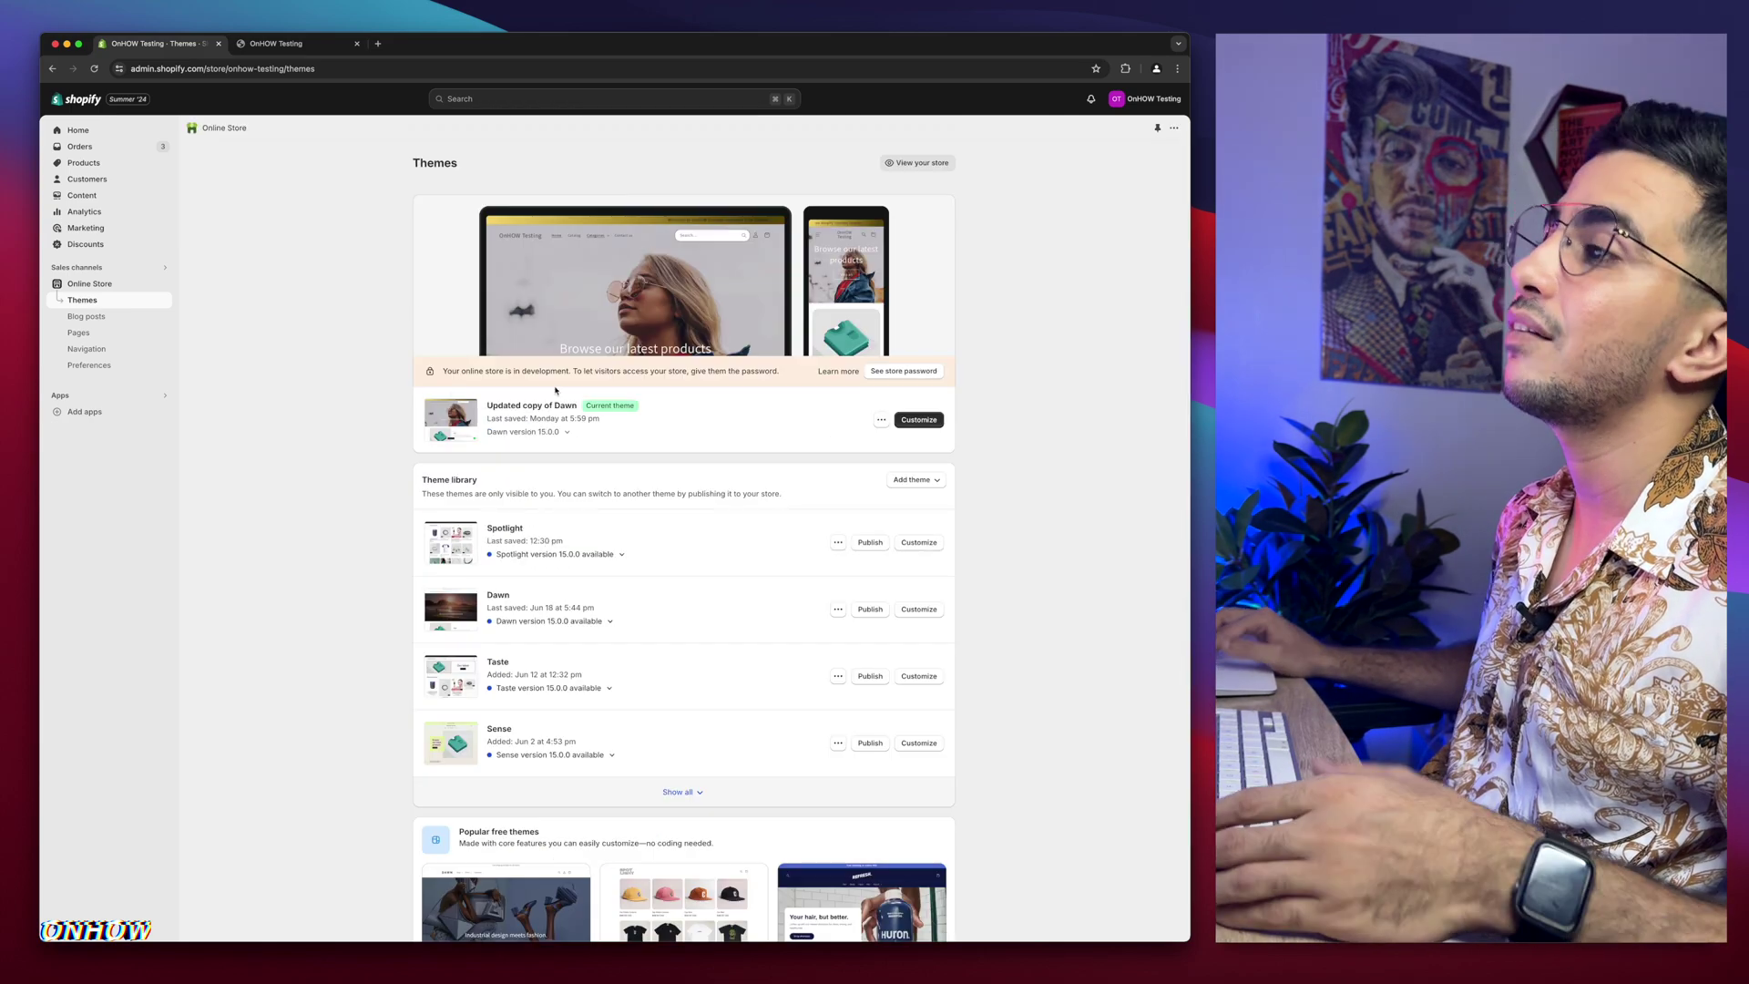
ctrl+scroll(556, 390, up, 5)
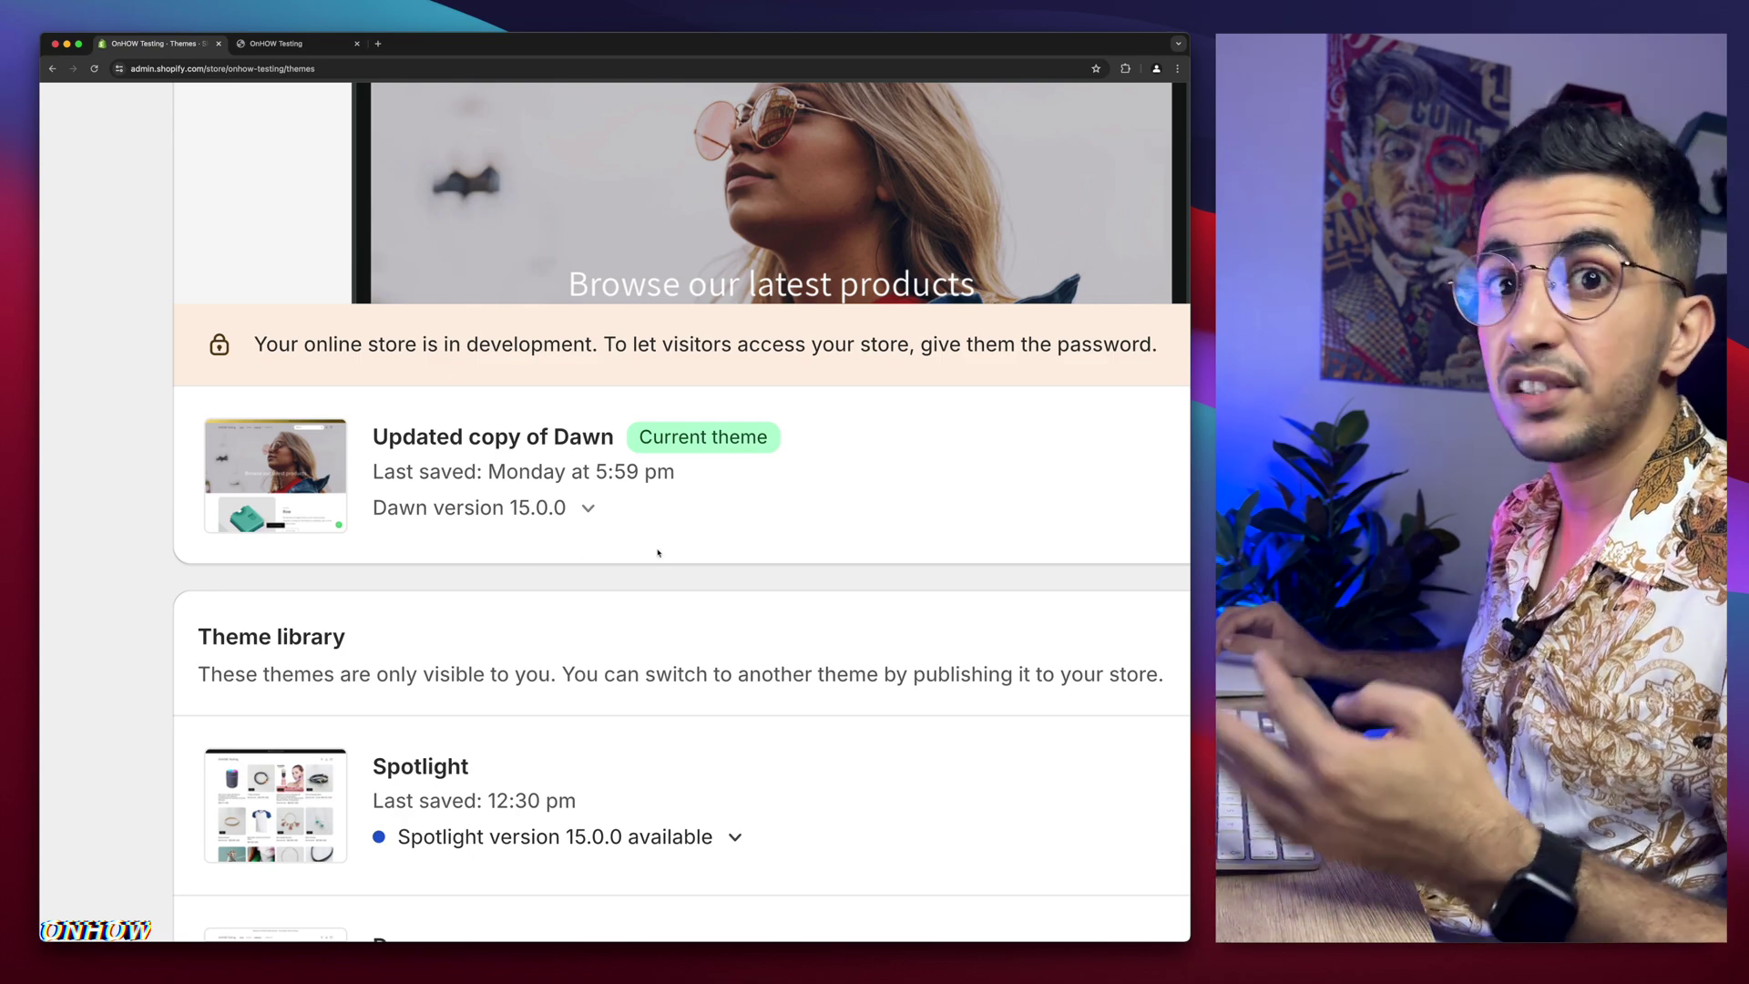
scroll(658, 552, down, 10)
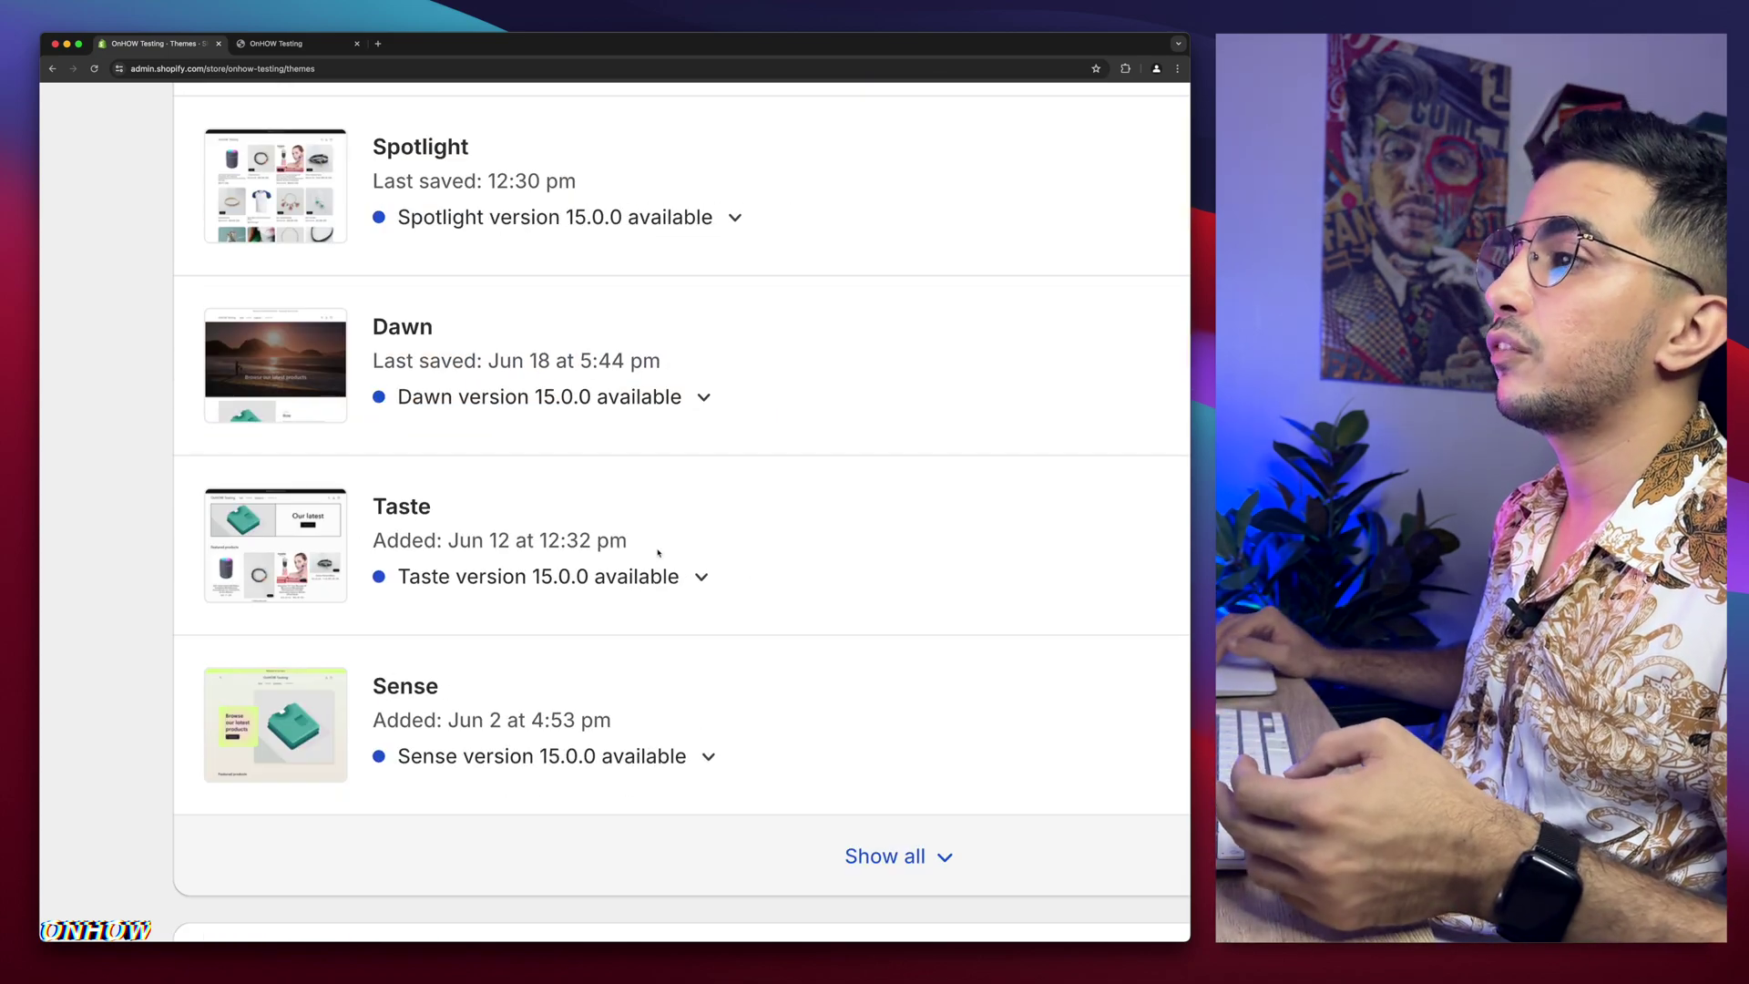
click(788, 726)
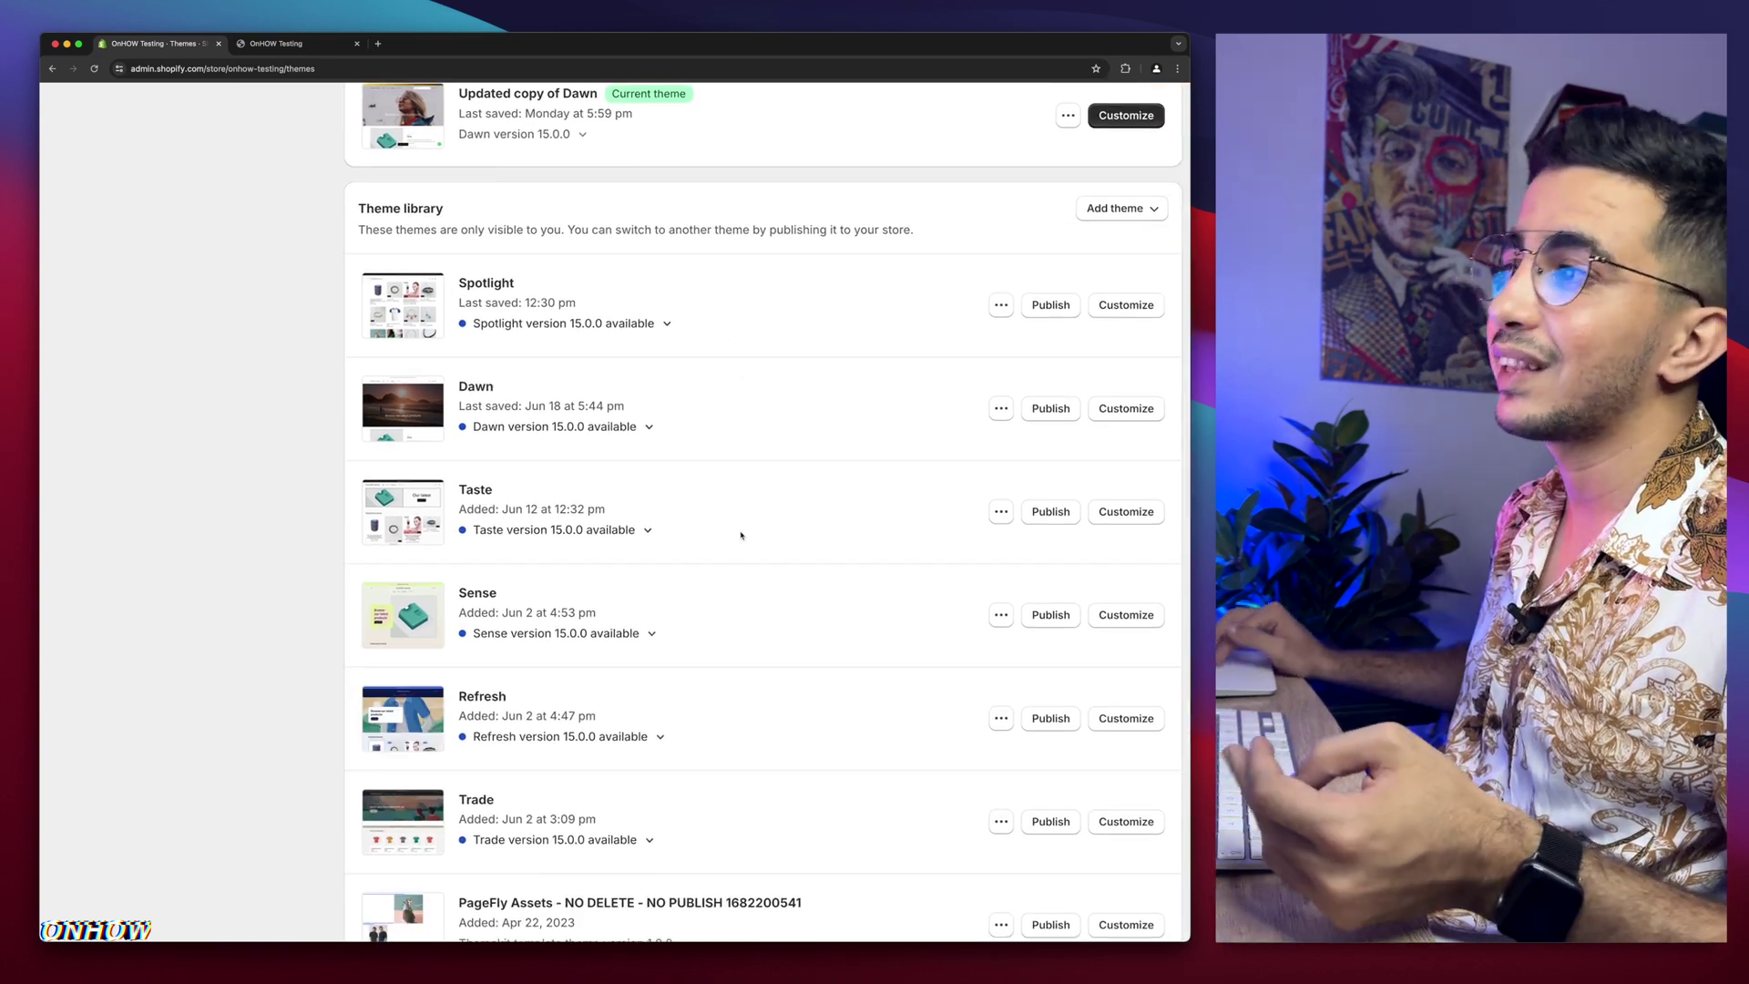
Step: Review the seven themes, Spotlight through PageFly Assets, and reset the browser zoom
scroll(746, 632, down, 3)
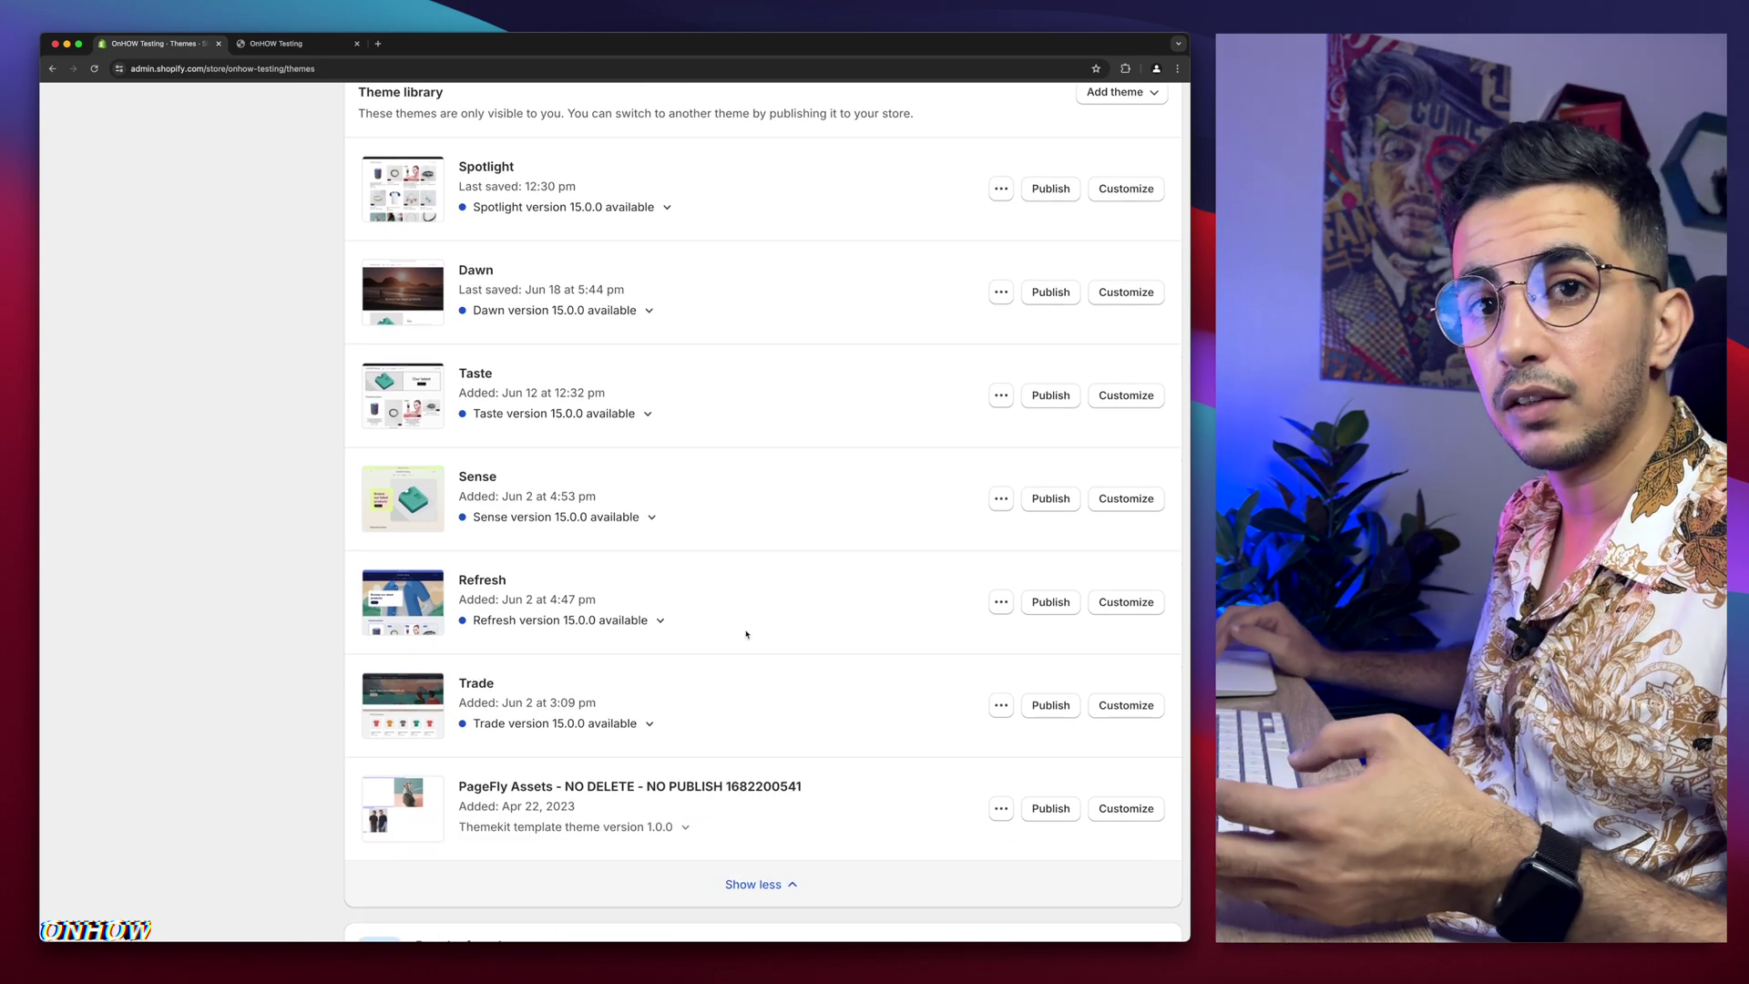
scroll(746, 634, up, 2)
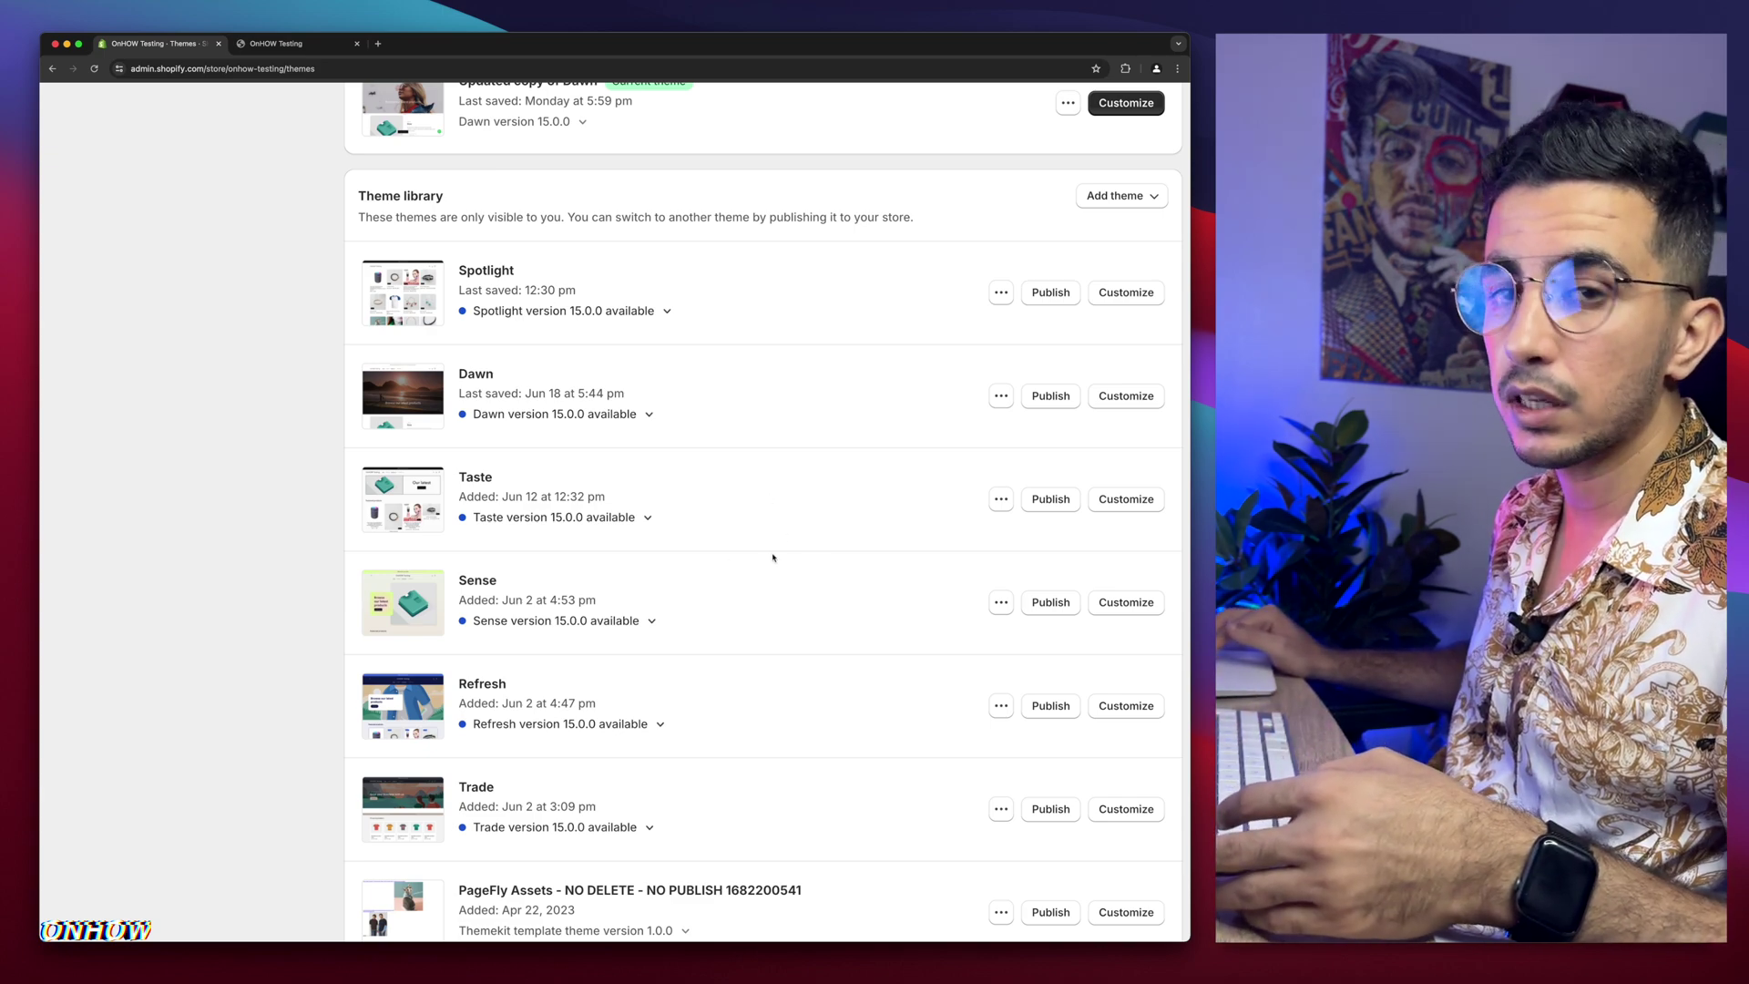
scroll(772, 557, up, 2)
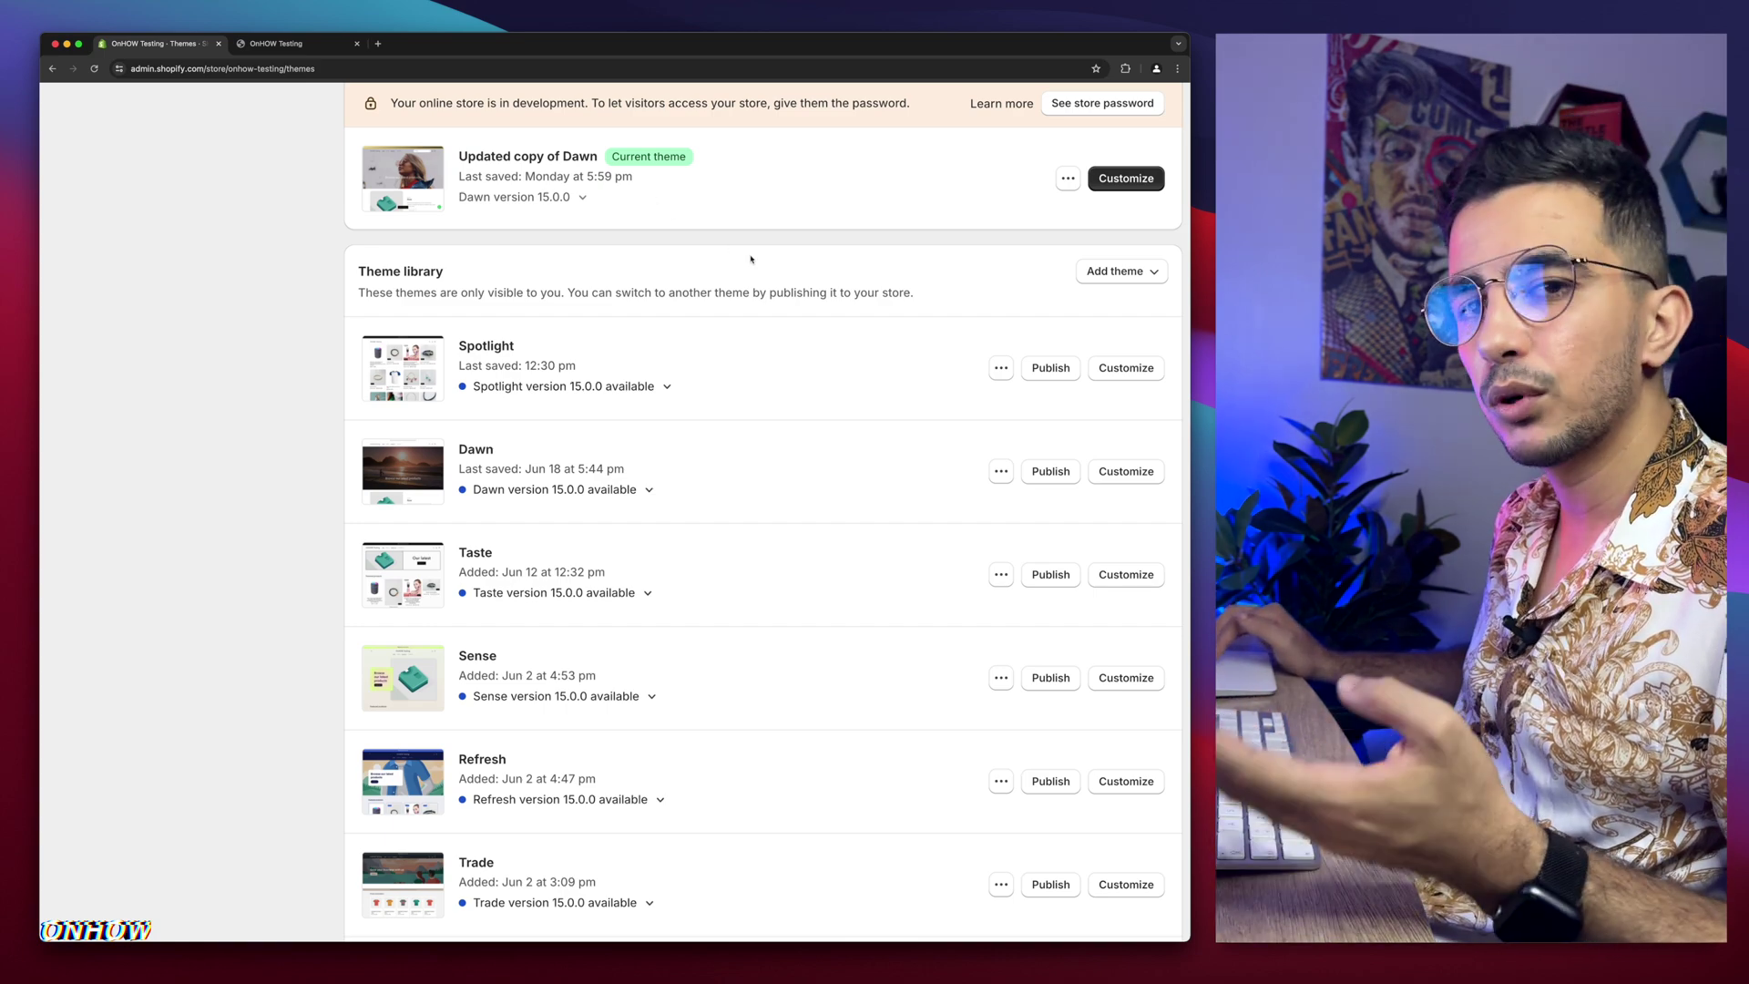
scroll(767, 380, down, 2)
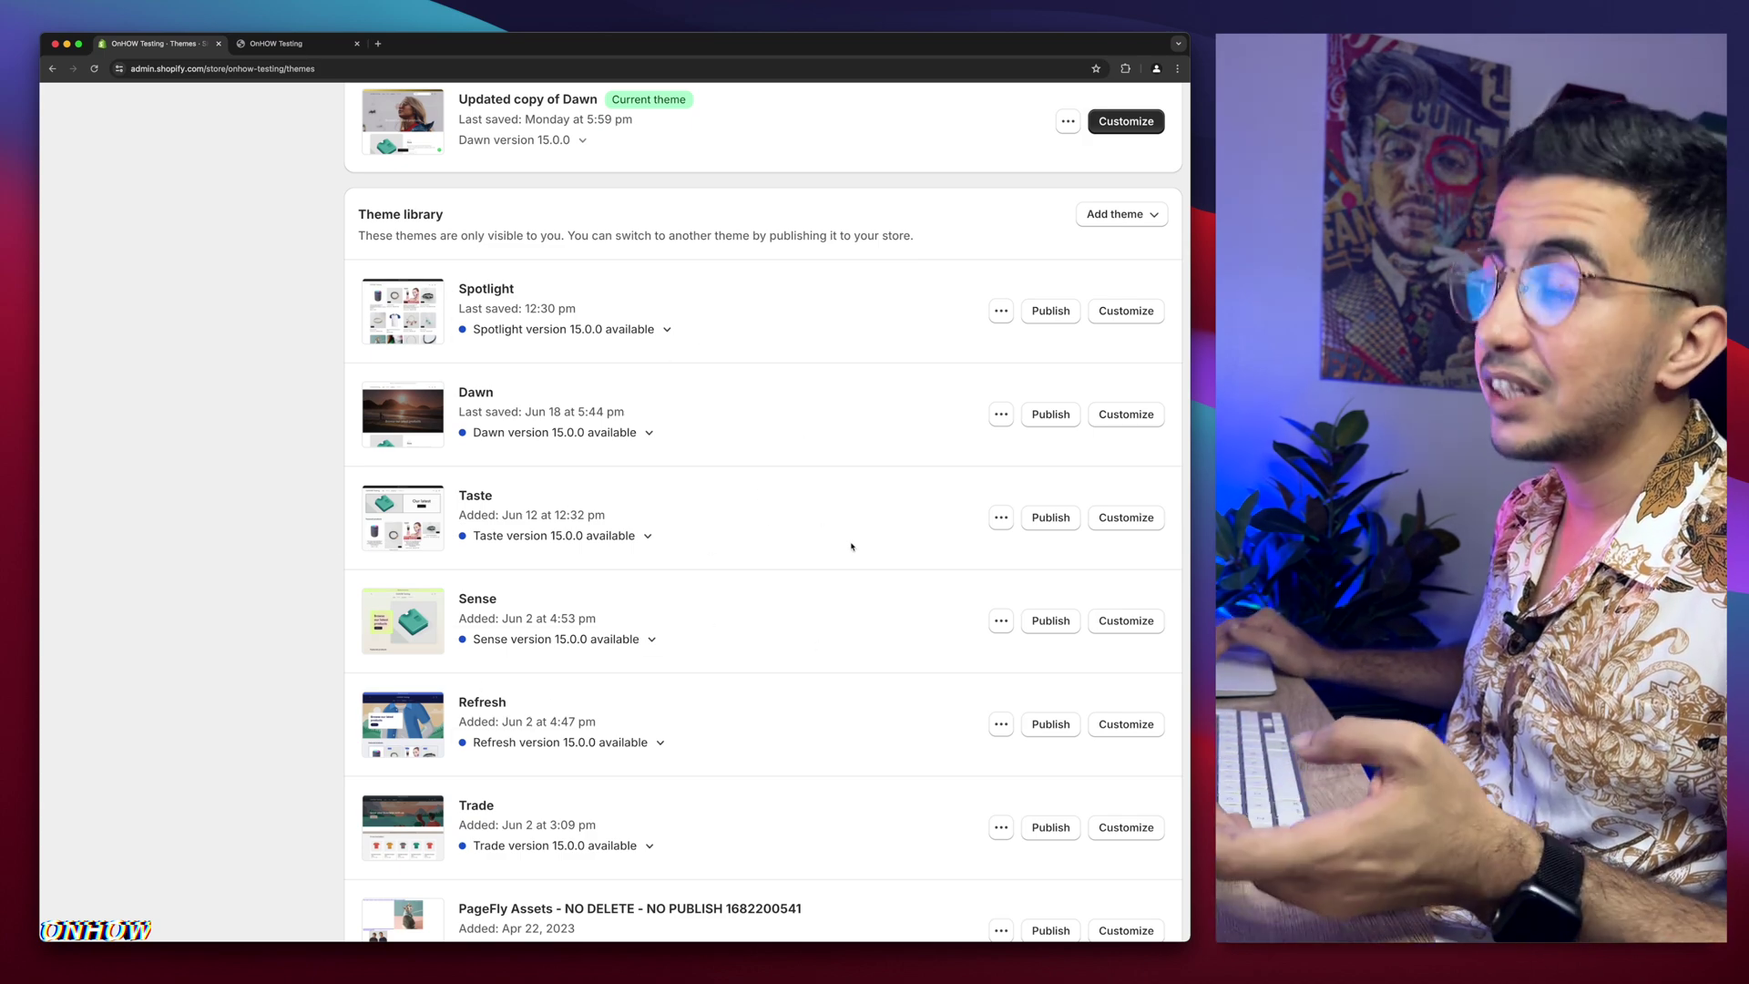
scroll(640, 219, up, 2)
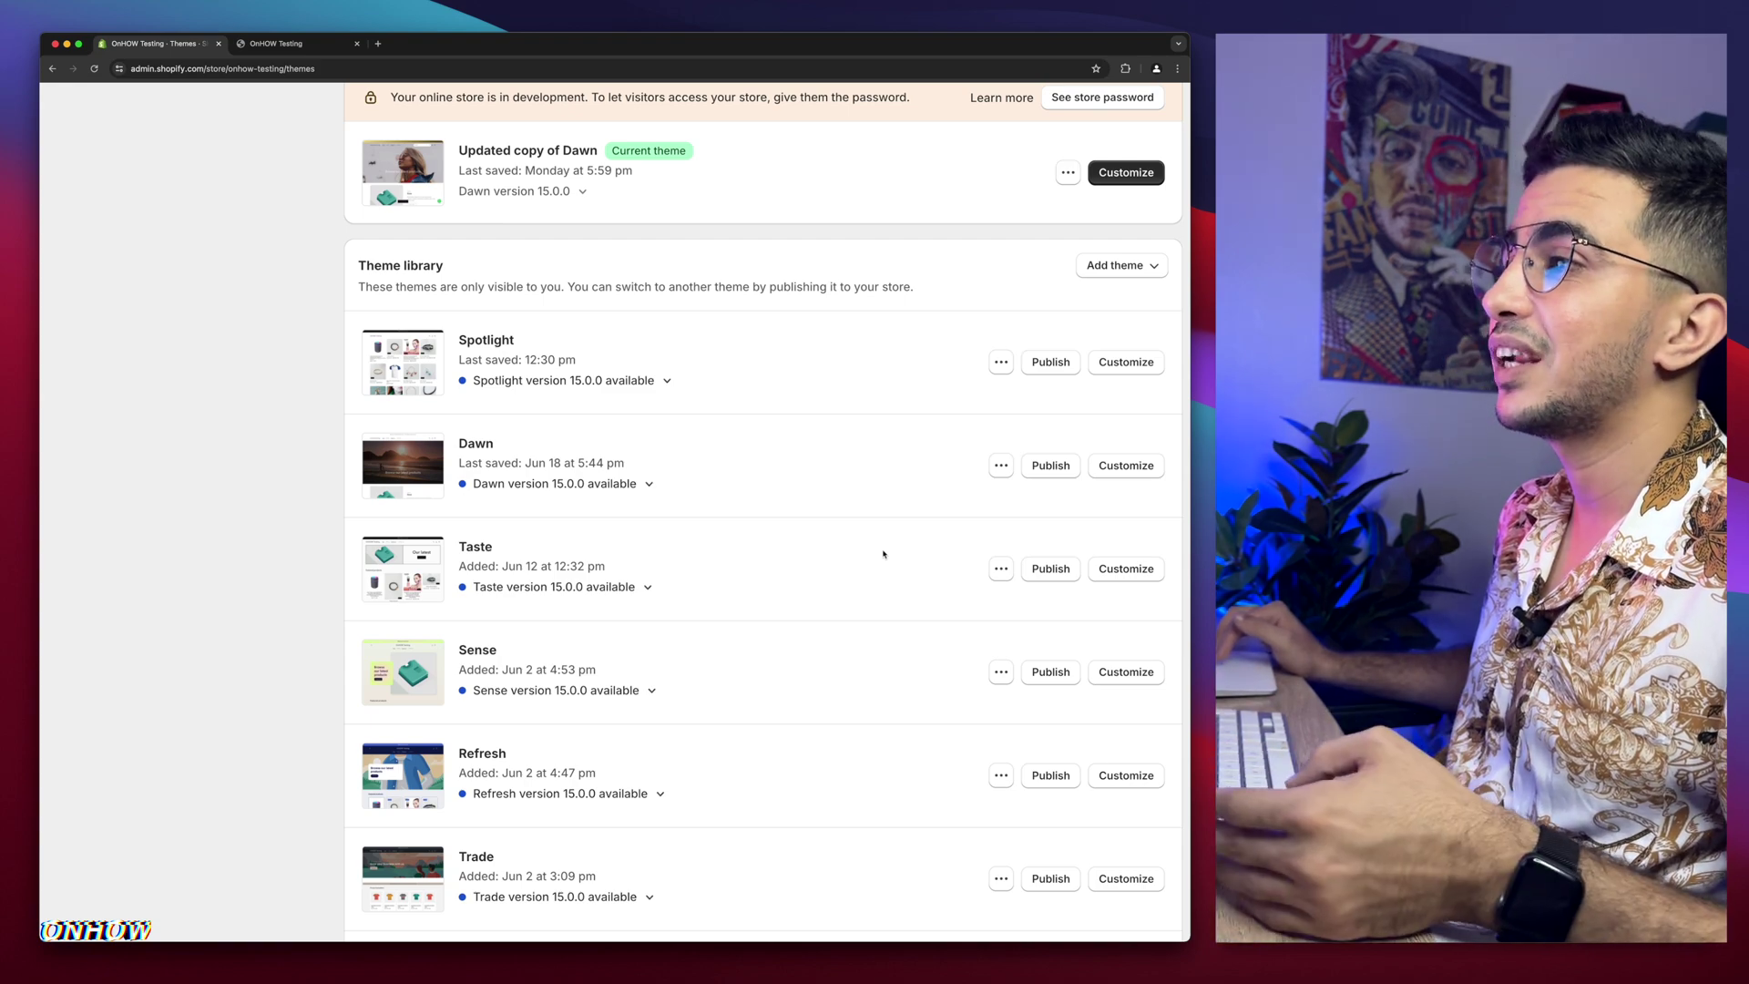
scroll(883, 554, down, 2)
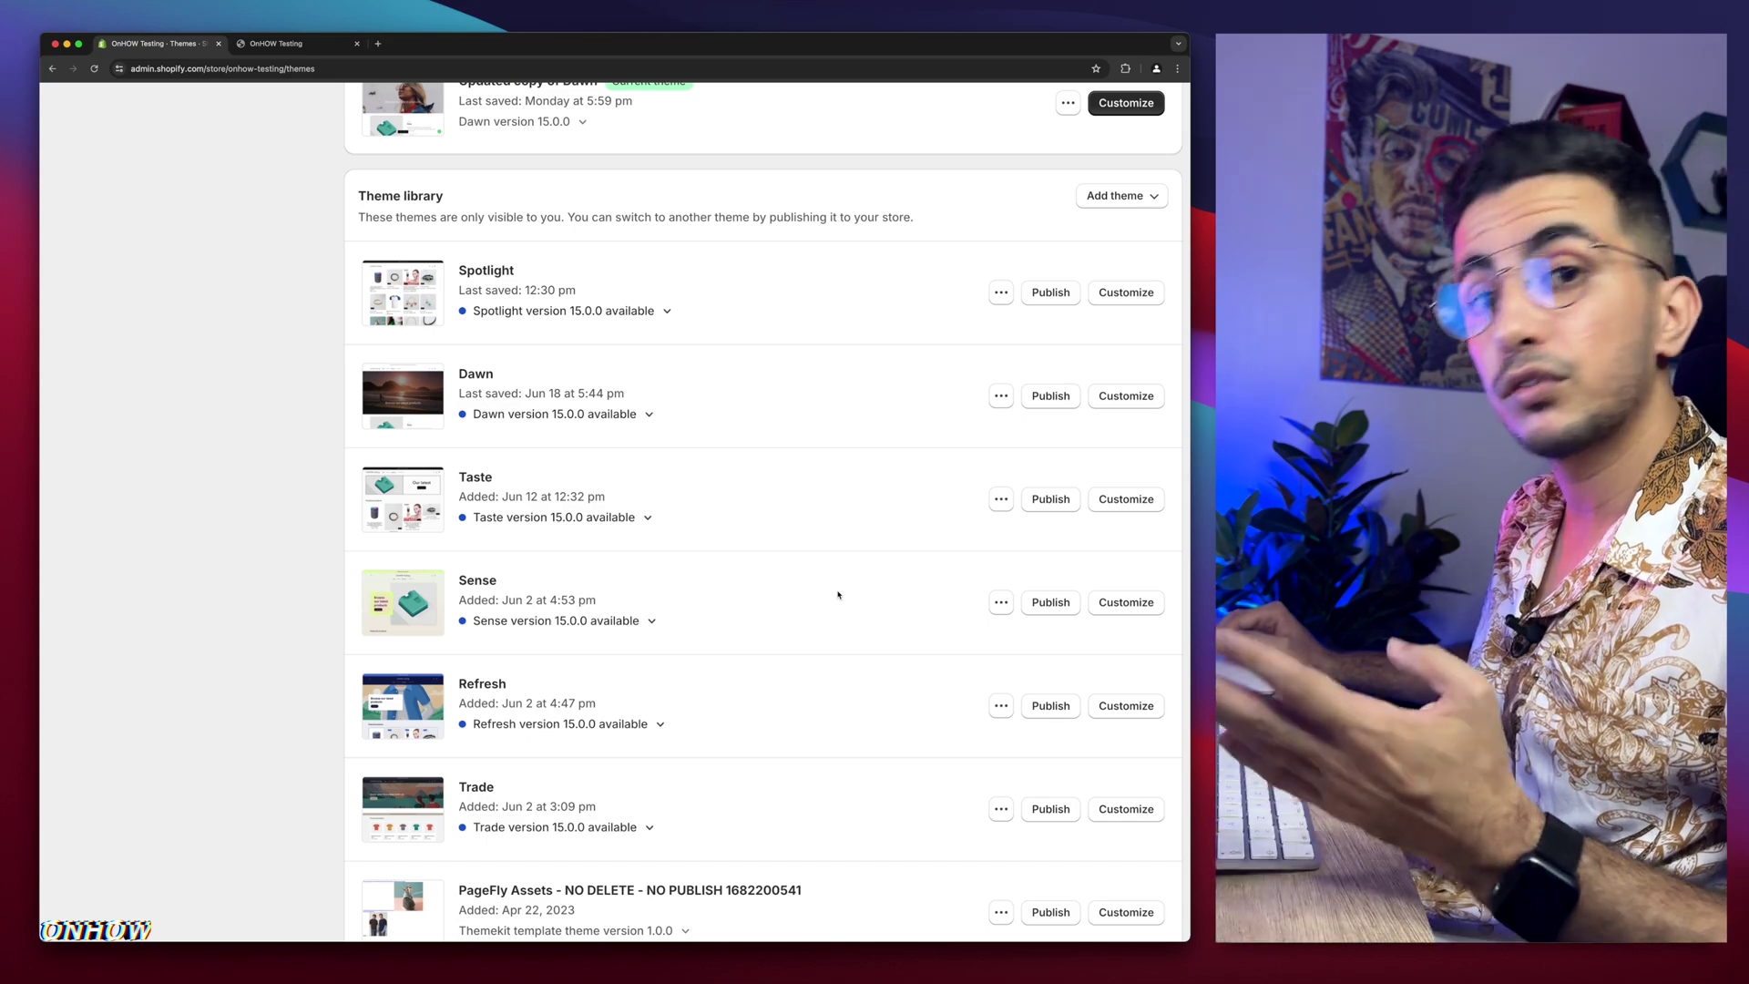
key(super+0)
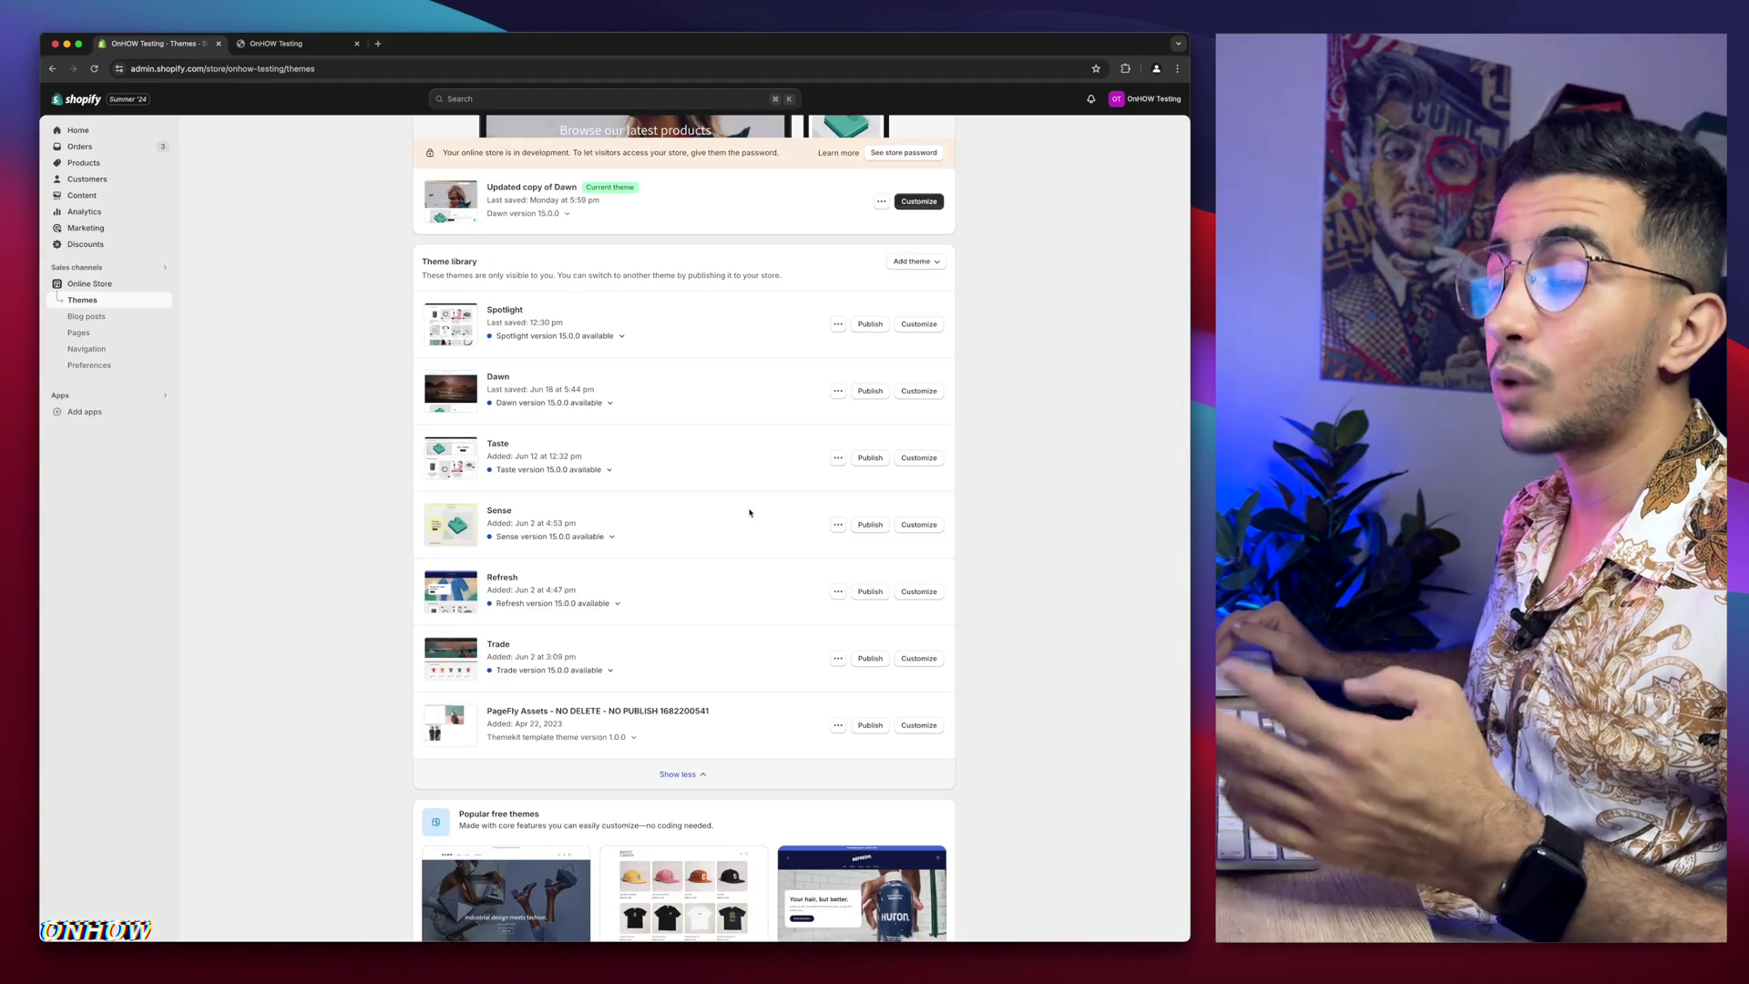
click(291, 44)
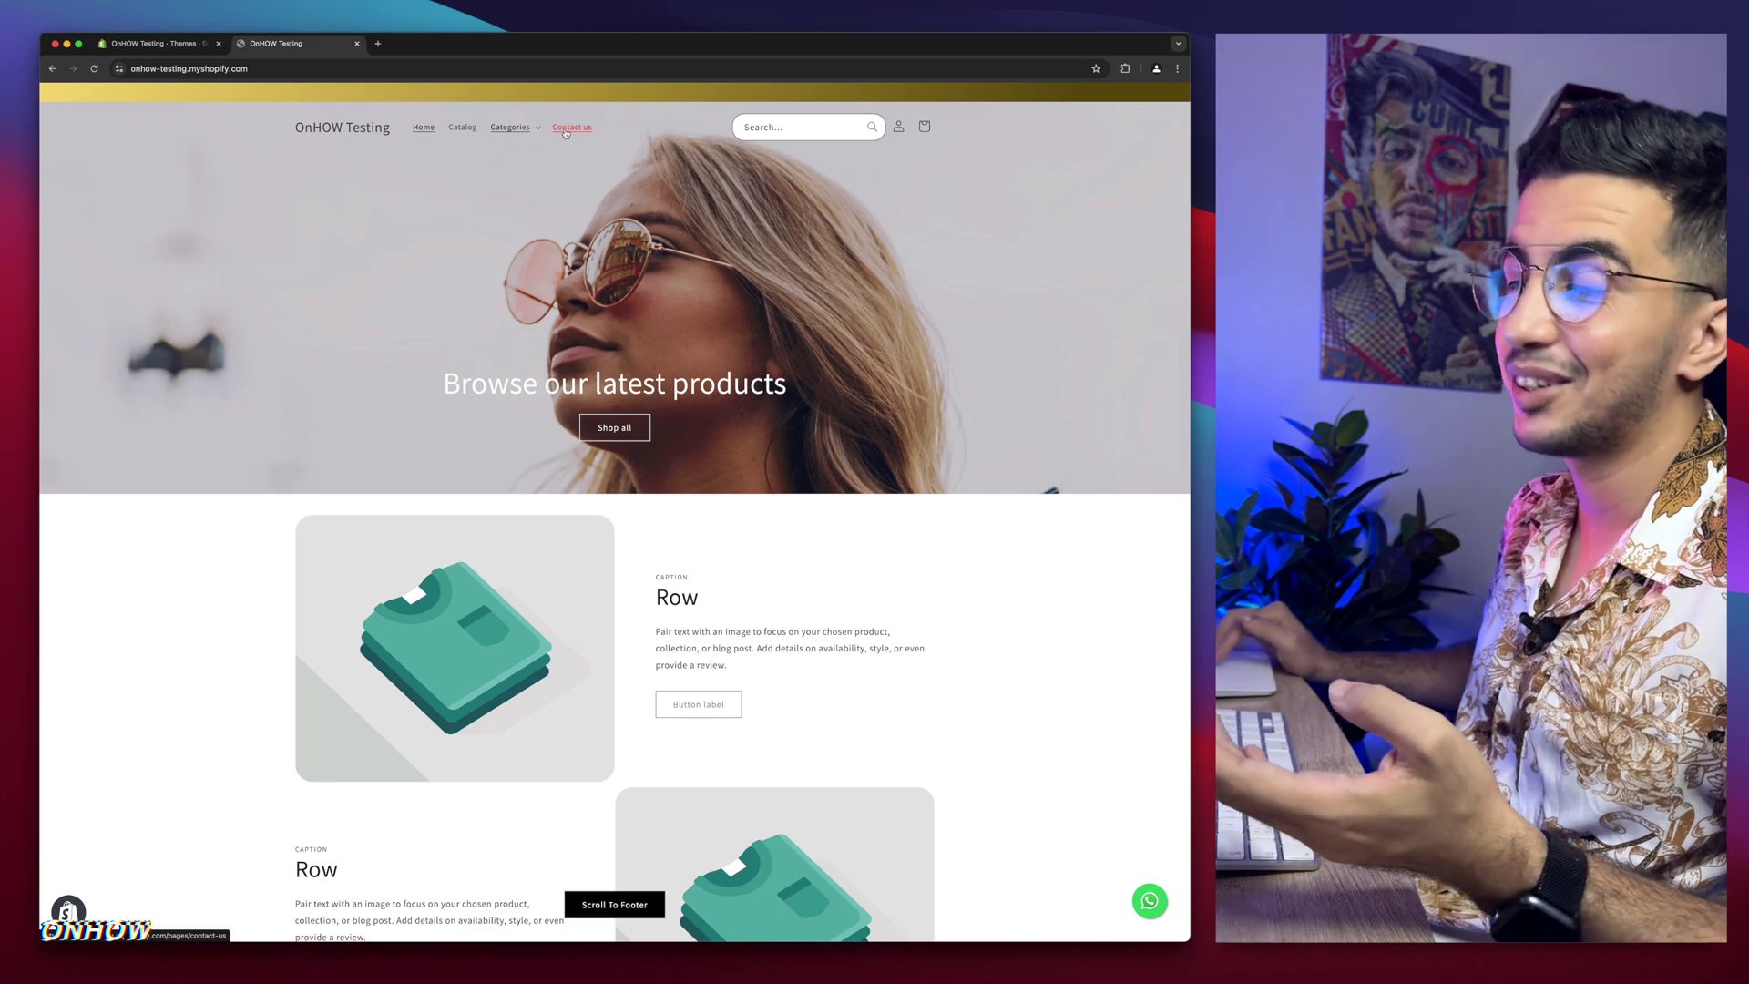
scroll(755, 445, down, 15)
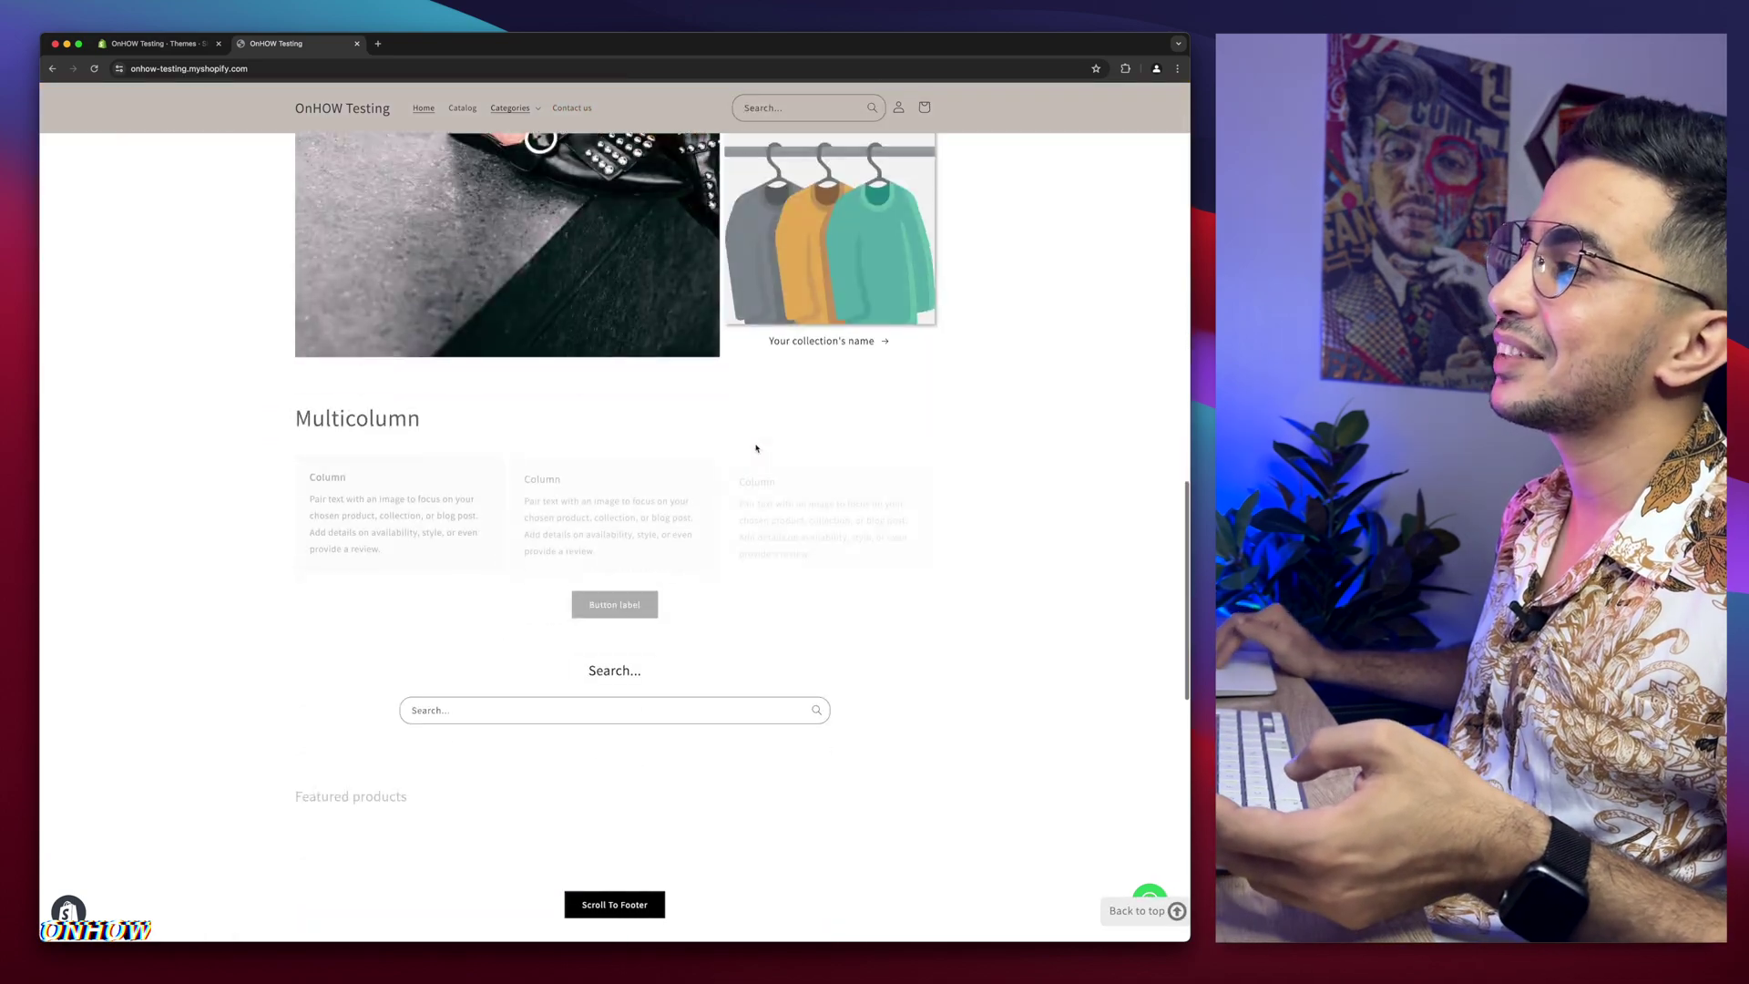
scroll(755, 445, down, 6)
scroll(692, 460, up, 2)
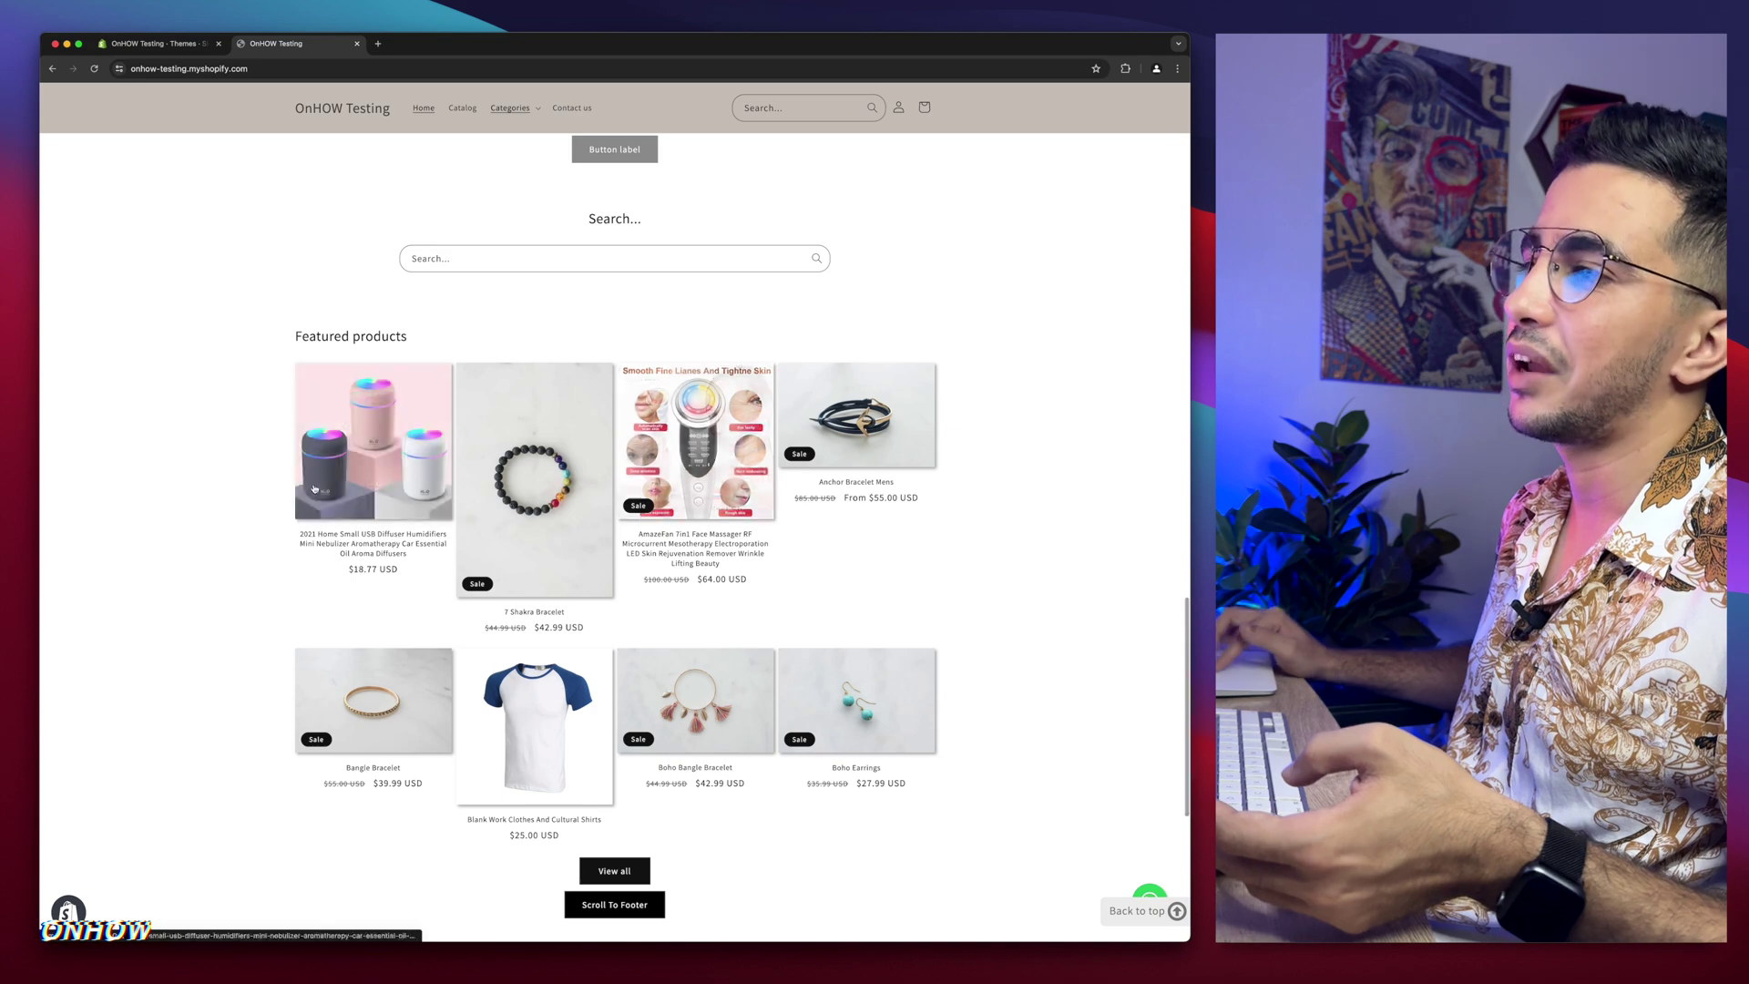
scroll(960, 469, up, 5)
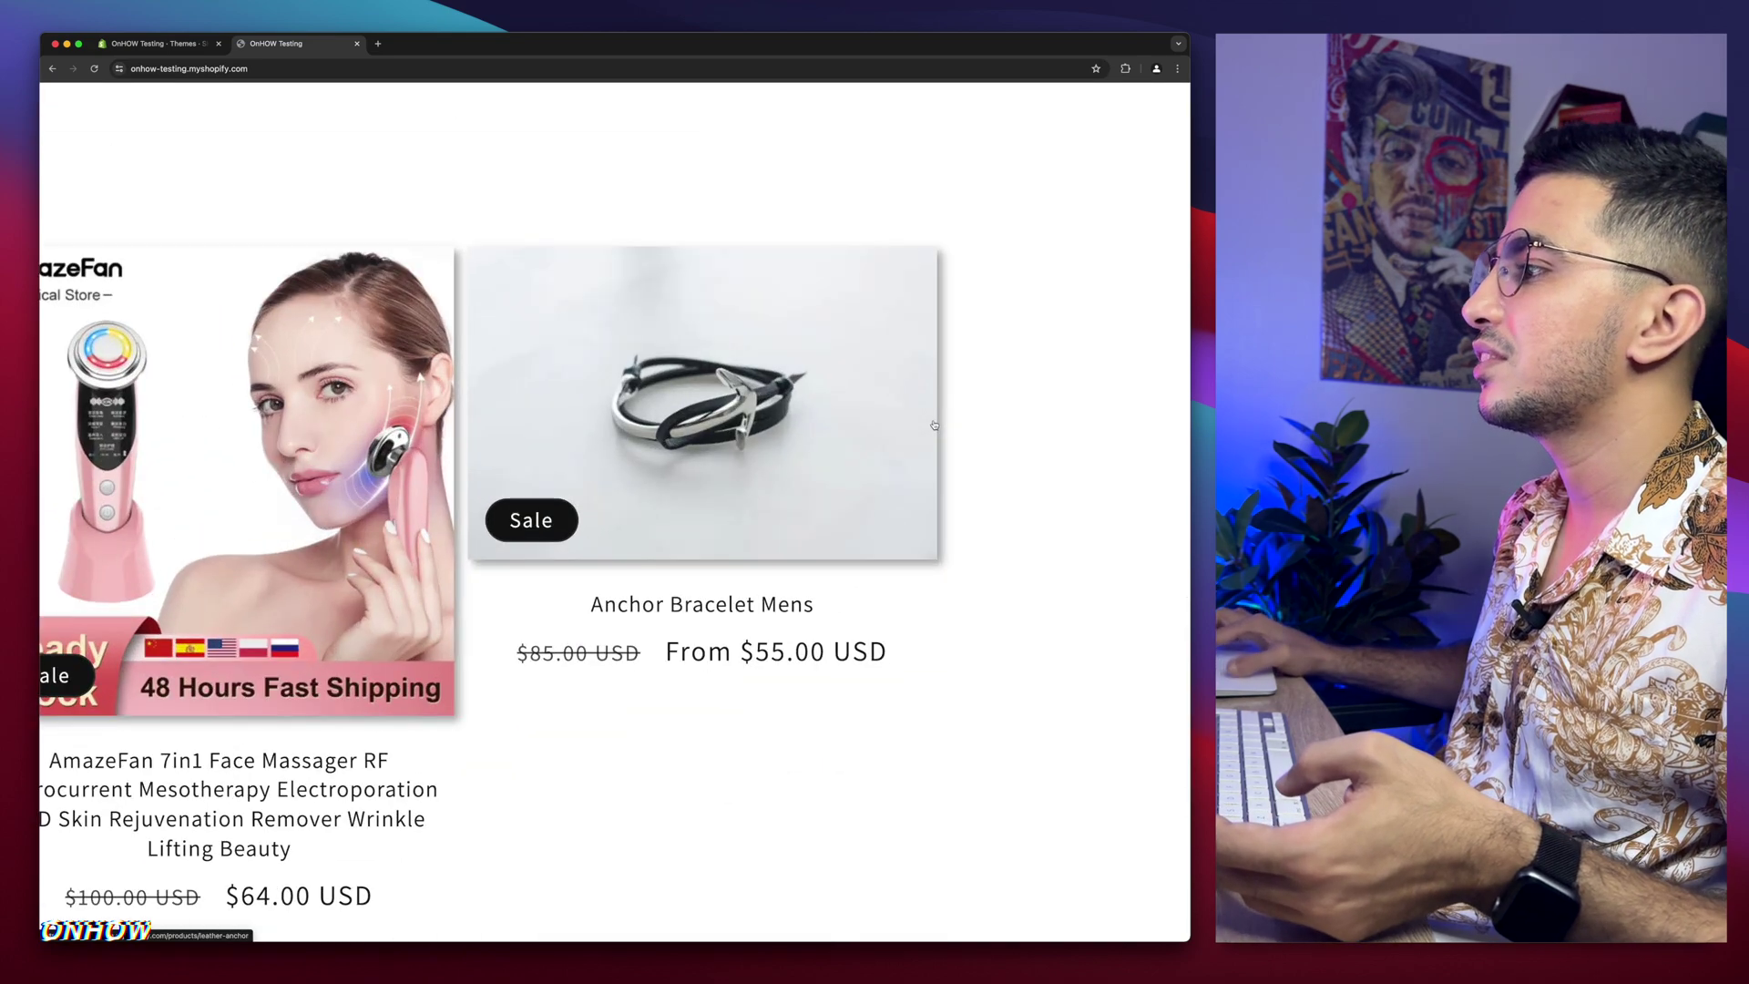
scroll(1019, 452, right, 3)
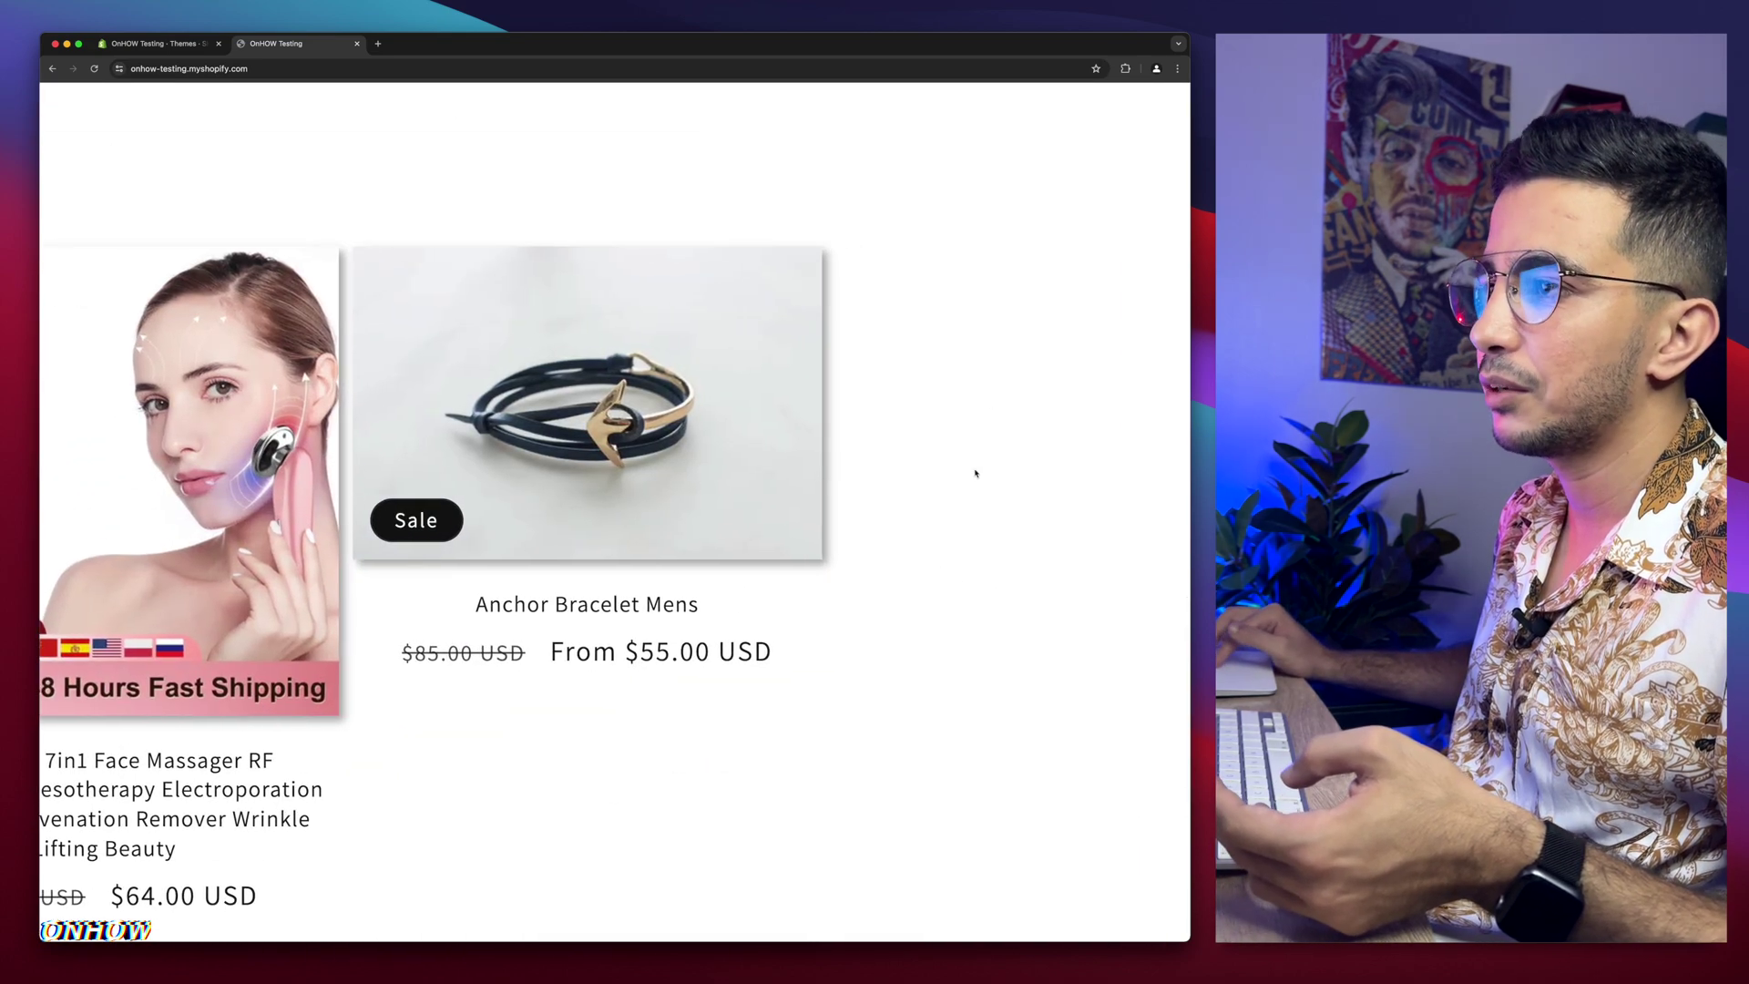
scroll(953, 597, left, 15)
scroll(725, 613, right, 6)
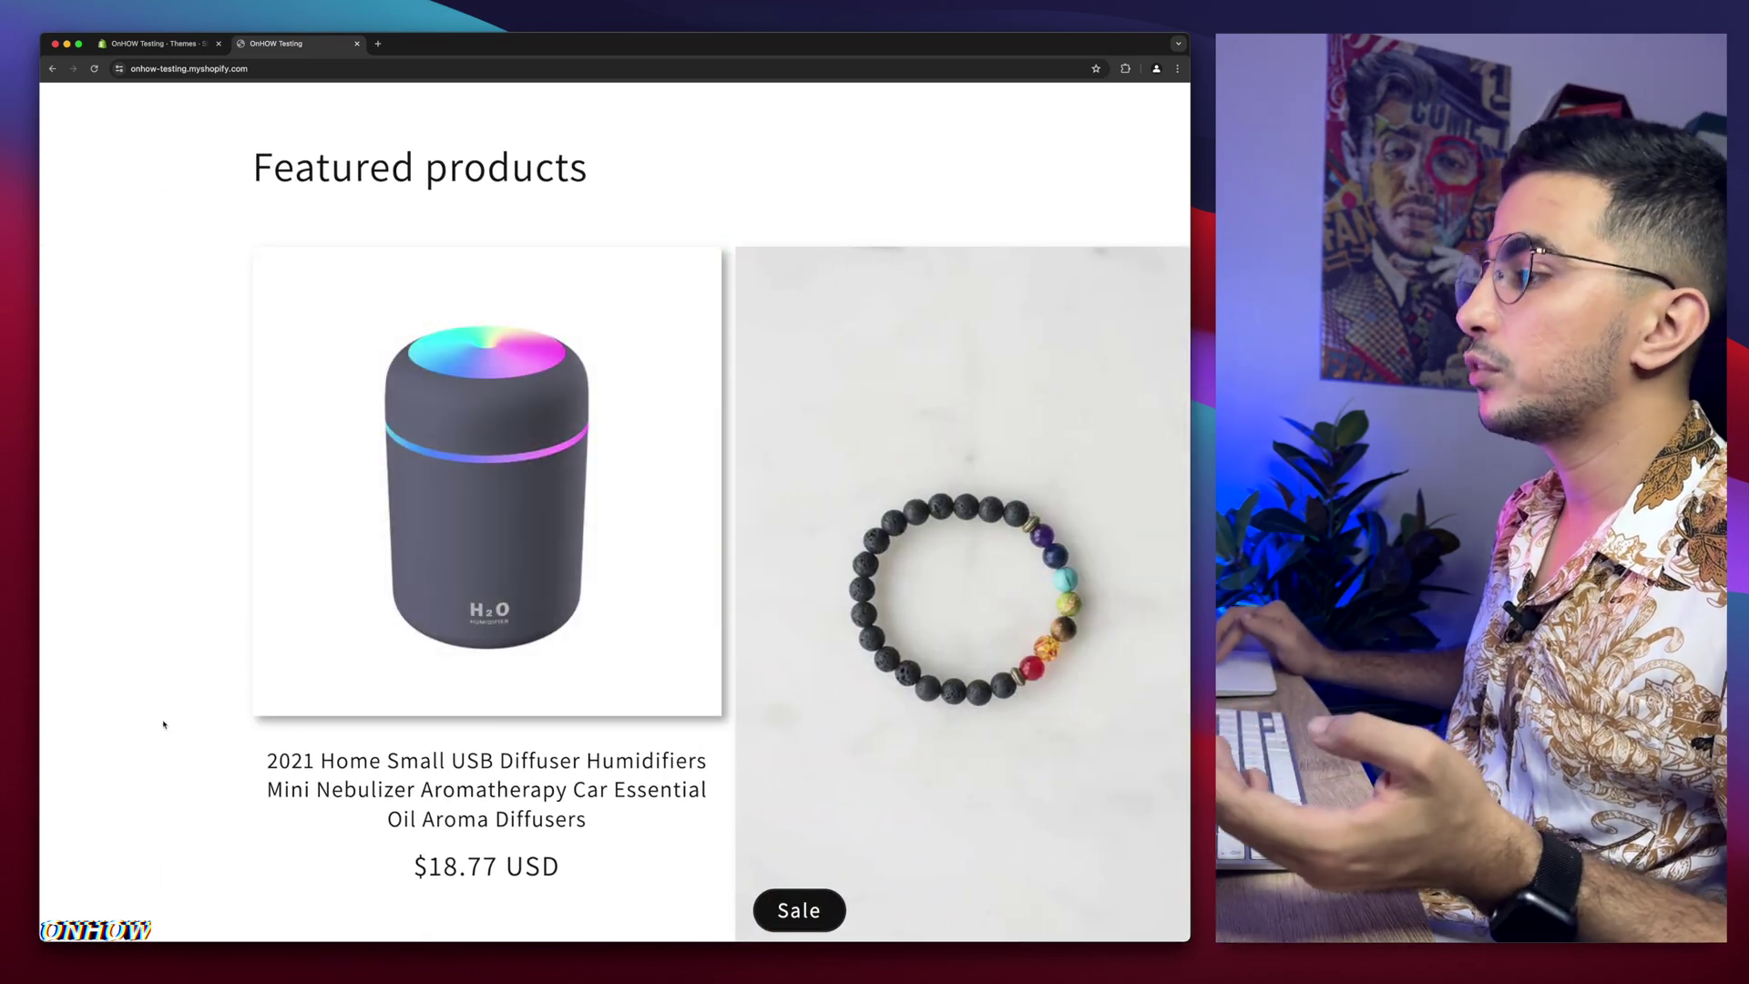
scroll(164, 724, up, 1)
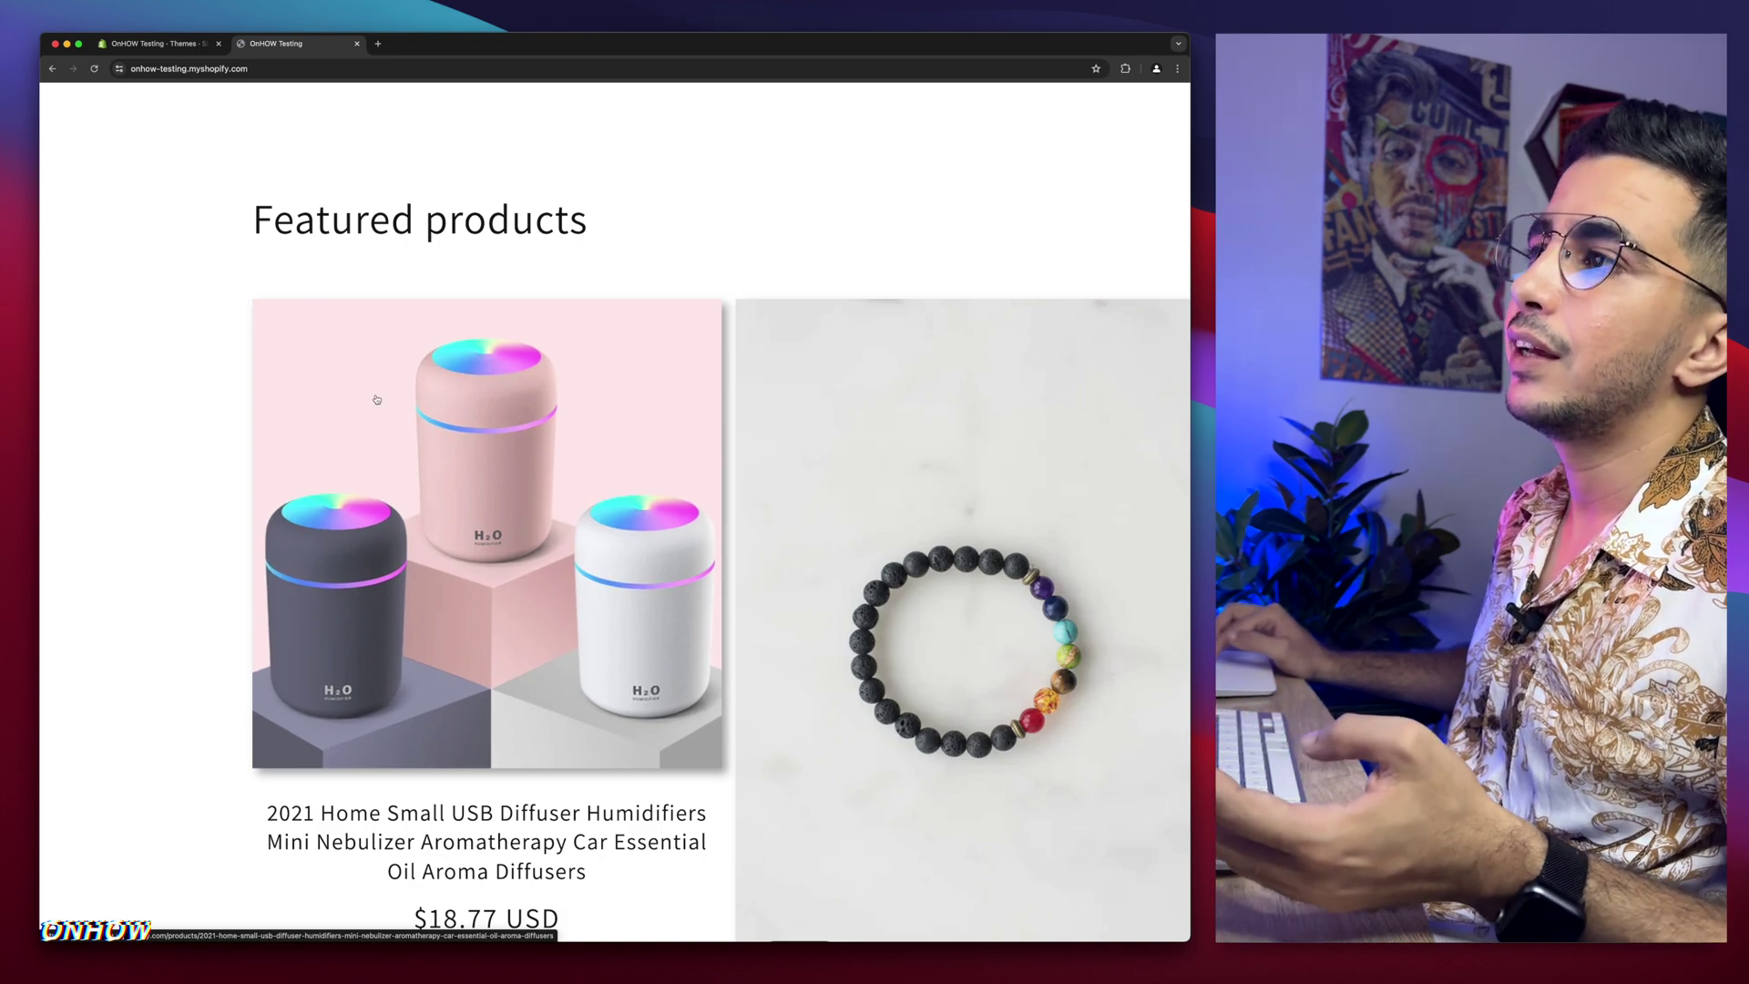
scroll(593, 808, down, 3)
scroll(593, 808, right, 5)
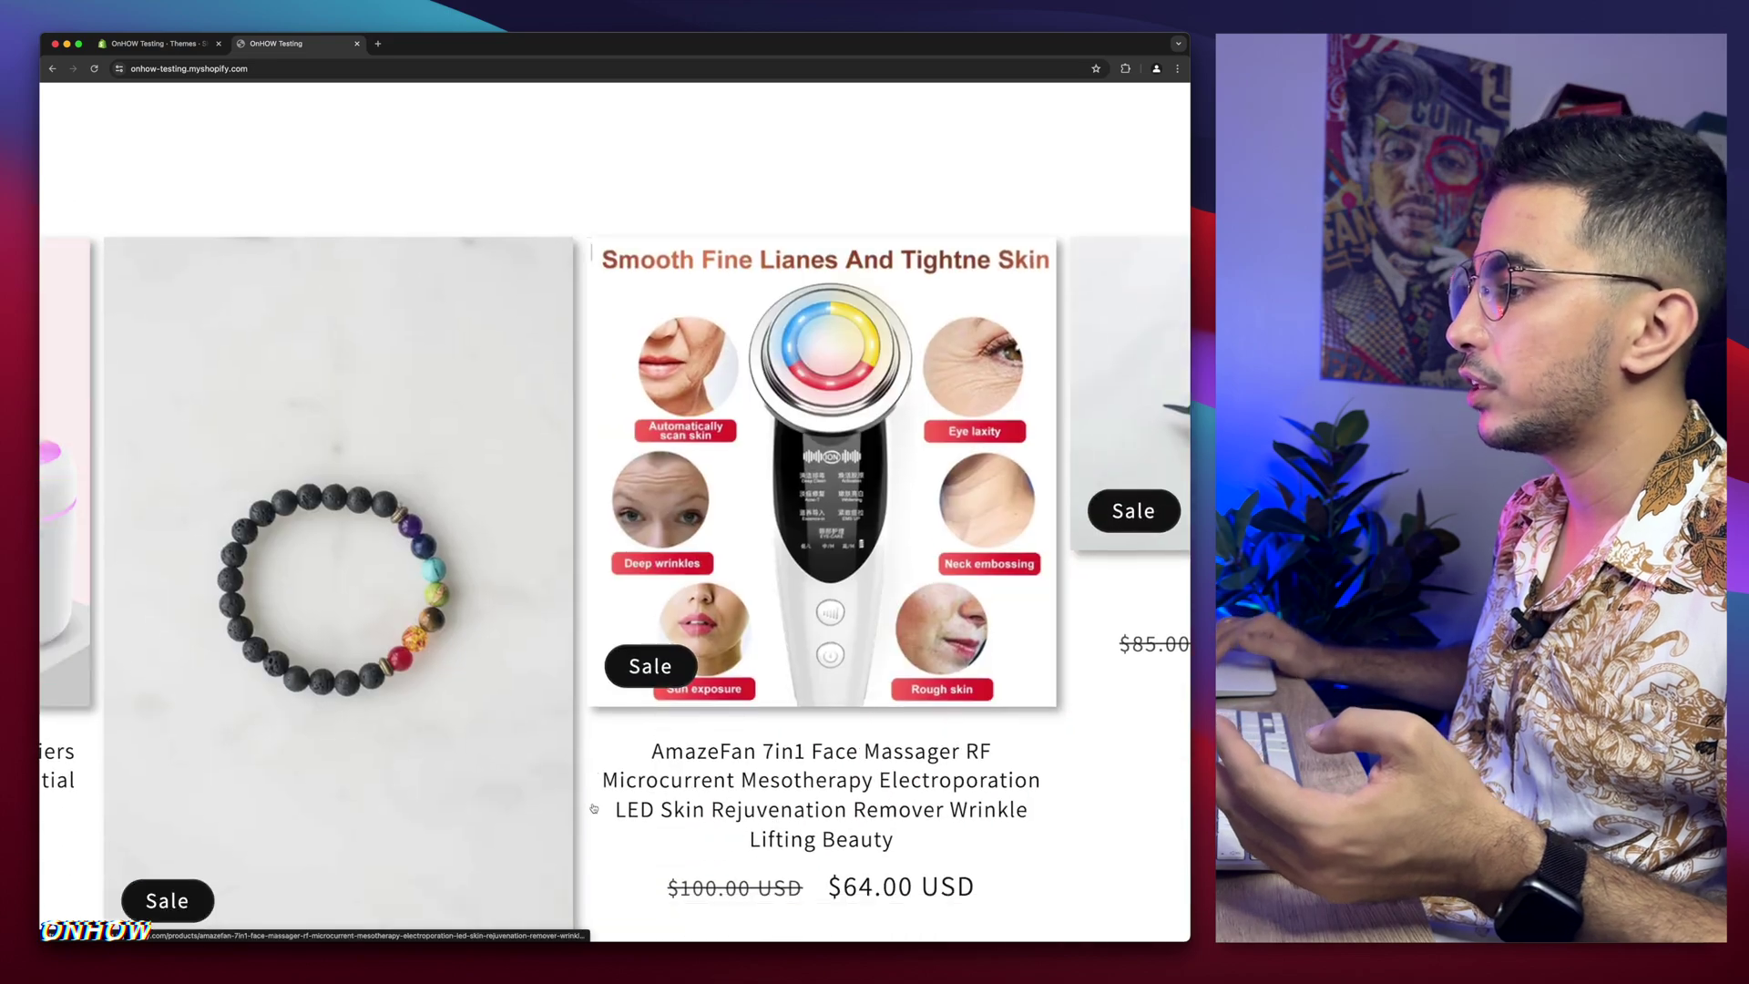
scroll(593, 808, down, 10)
scroll(593, 808, right, 2)
scroll(492, 383, up, 3)
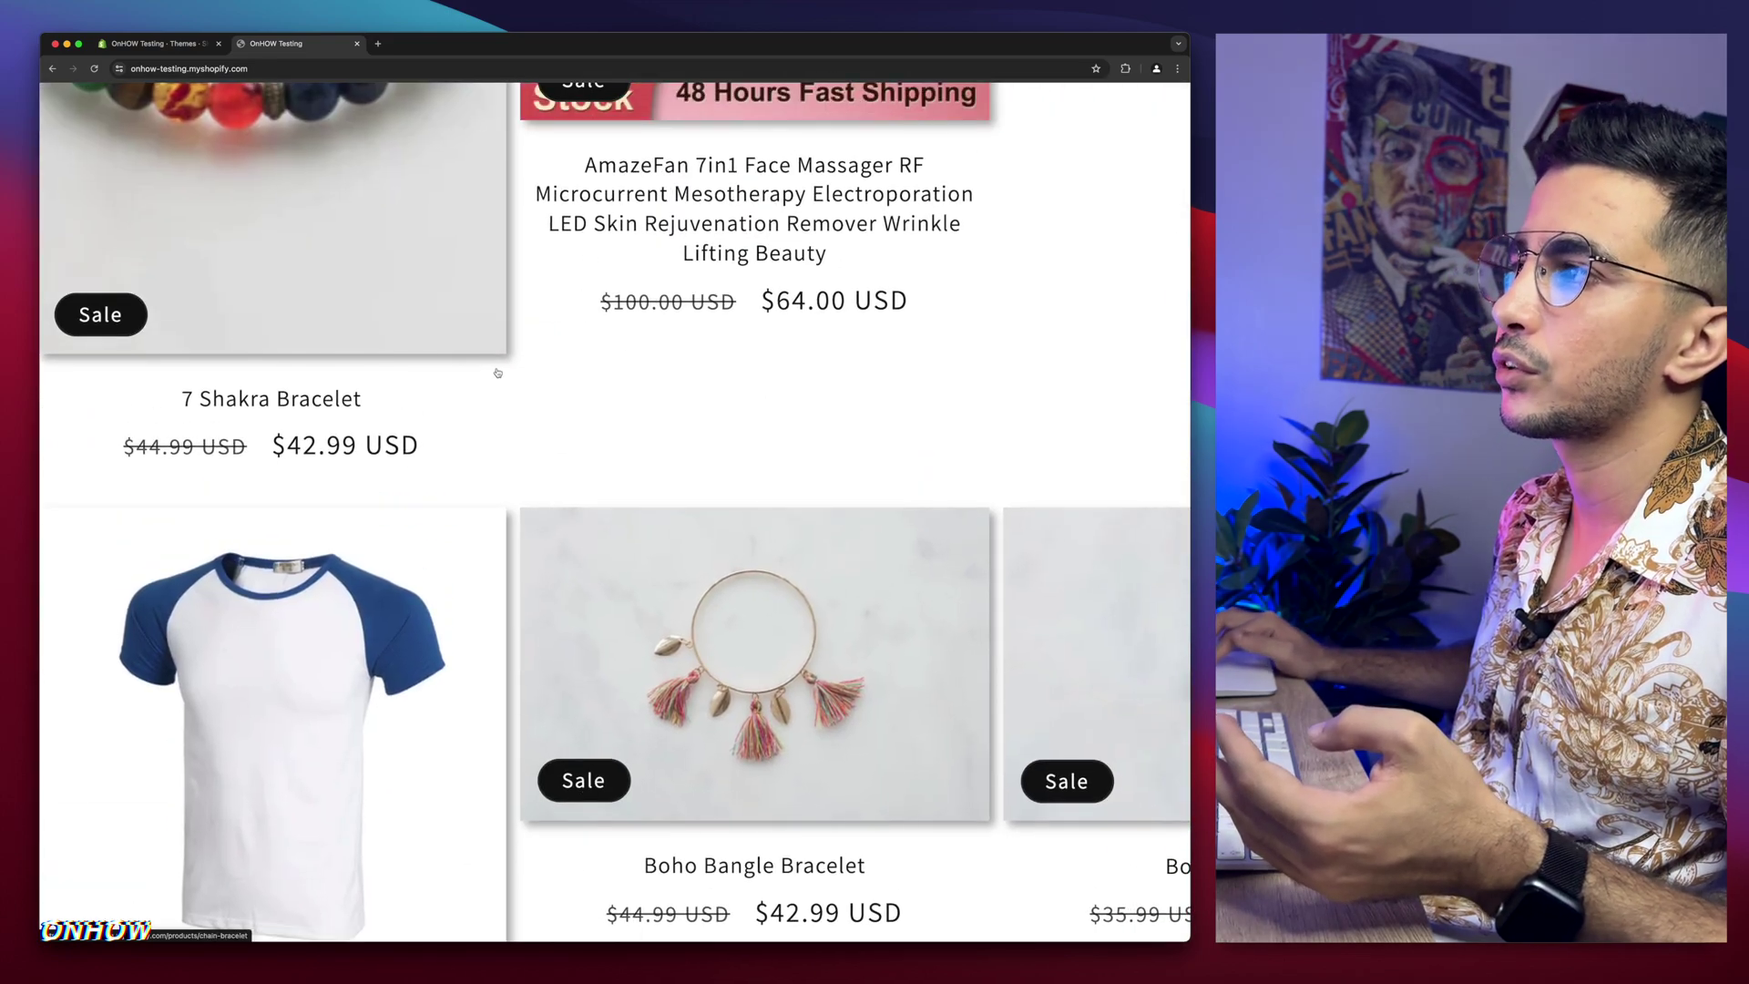
scroll(501, 383, up, 2)
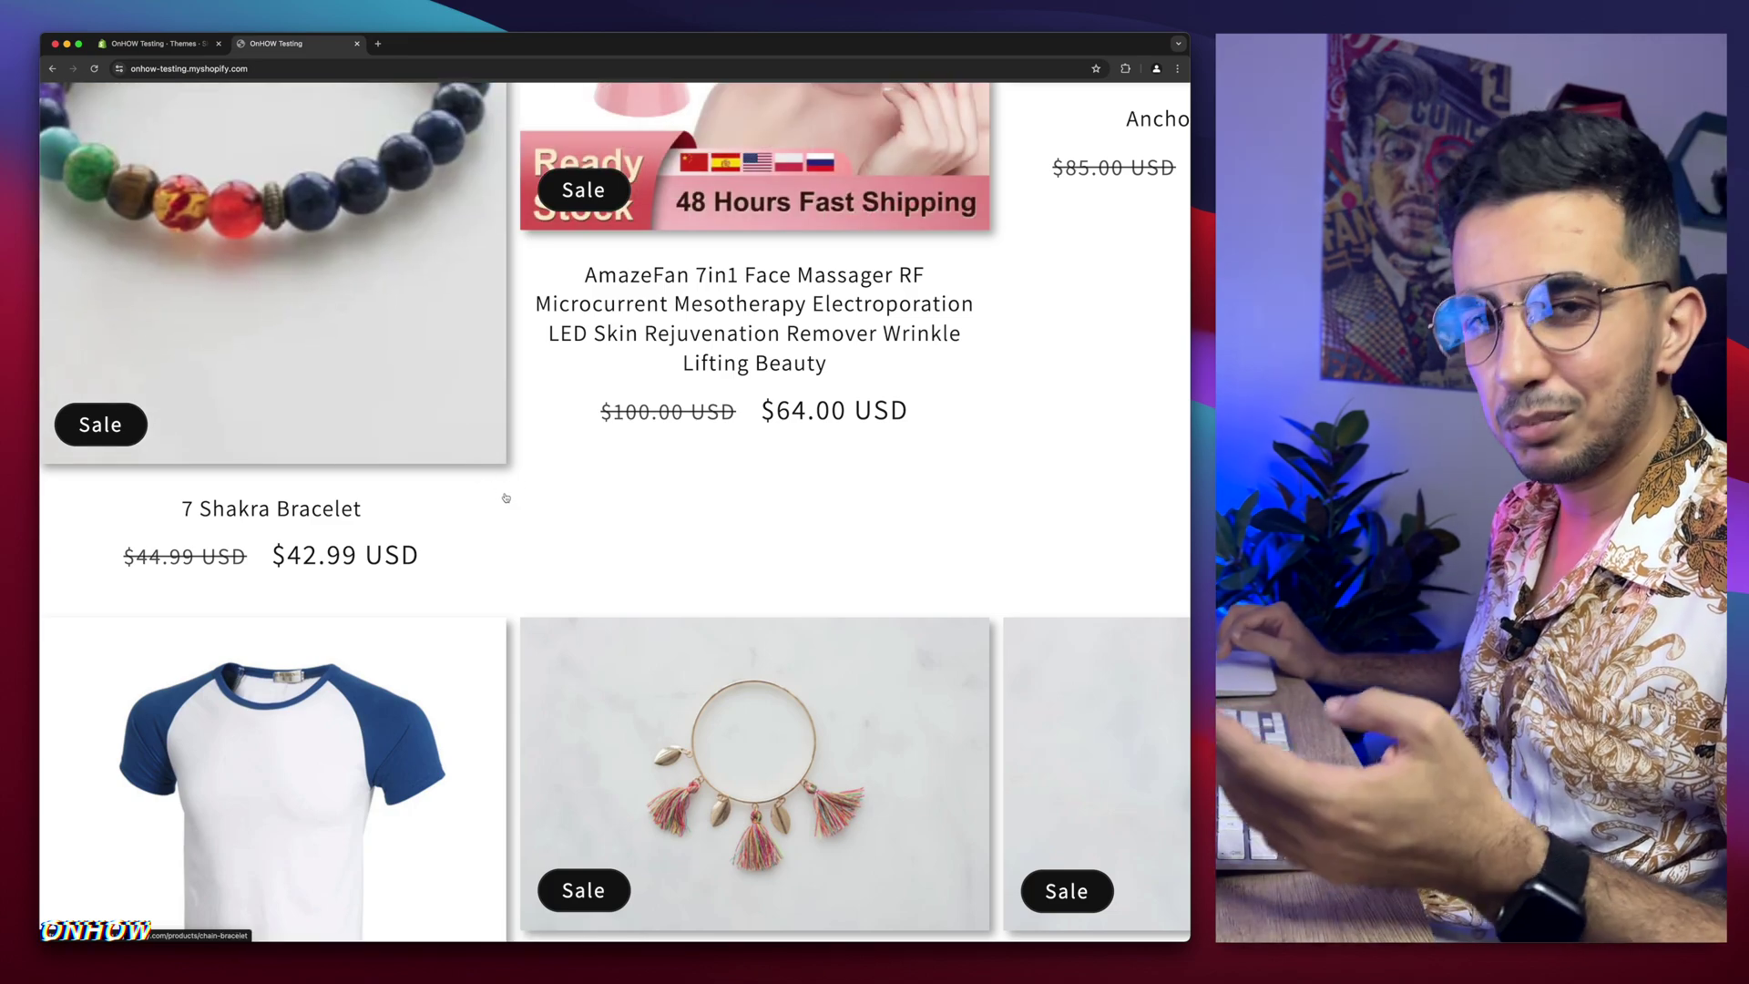
scroll(507, 497, left, 3)
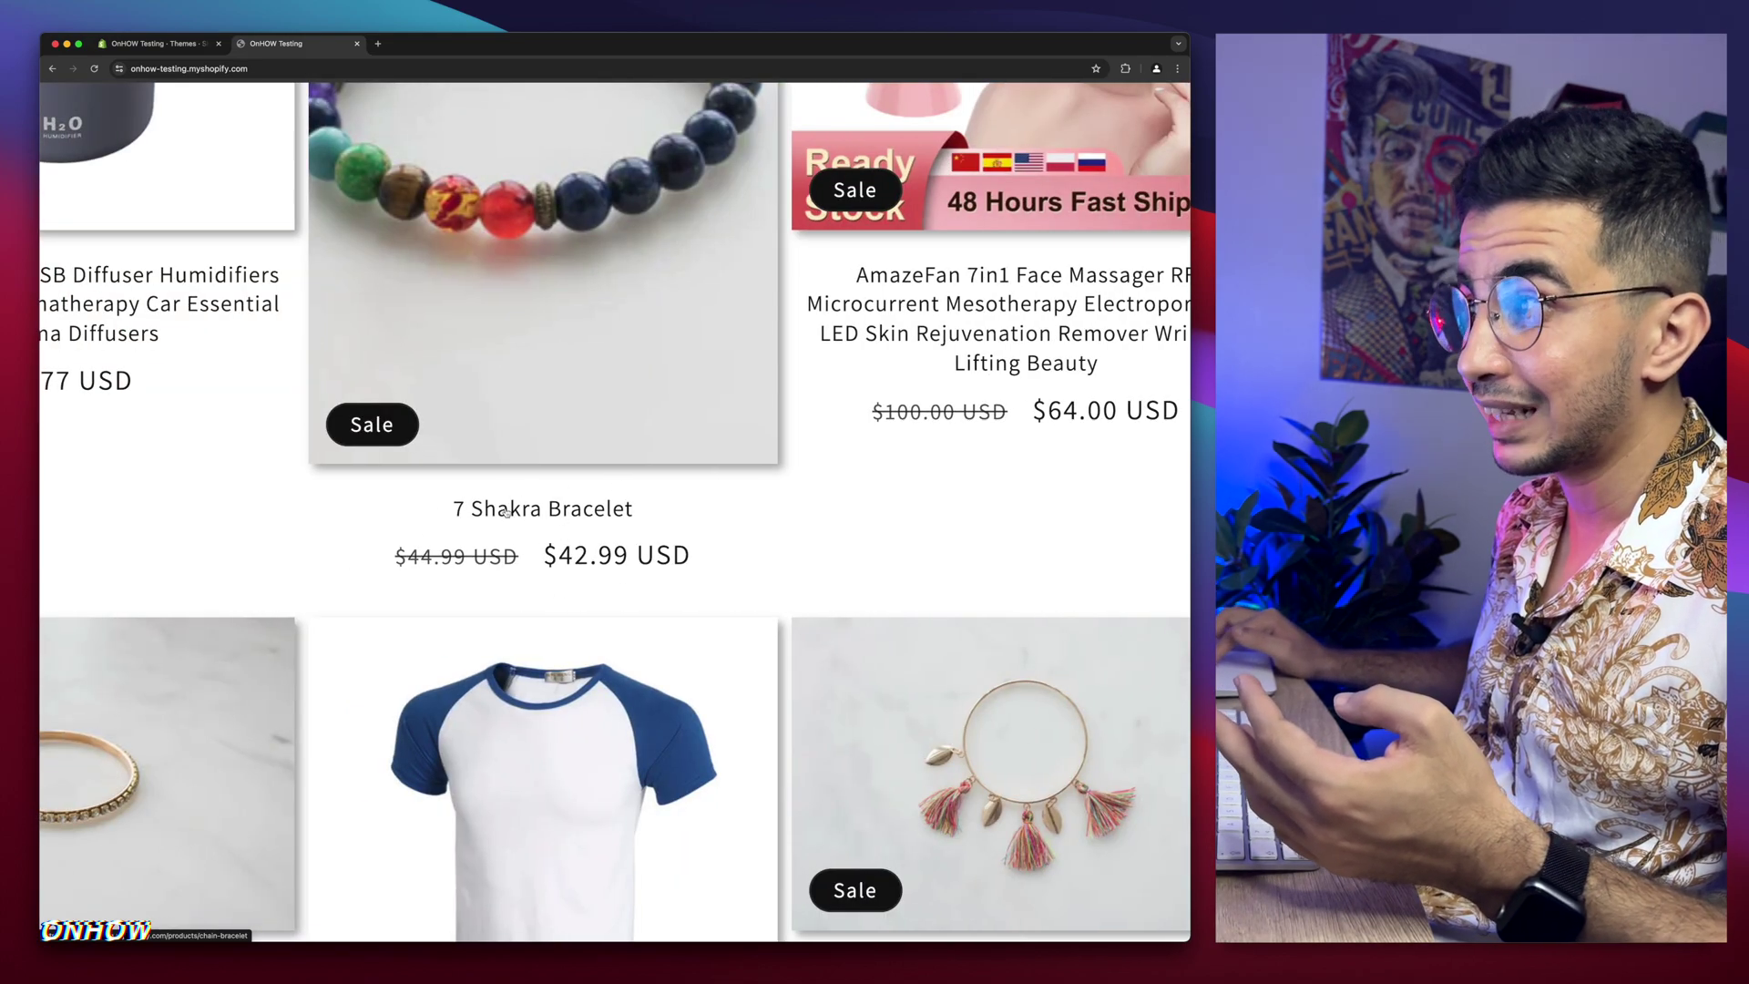
scroll(551, 541, down, 5)
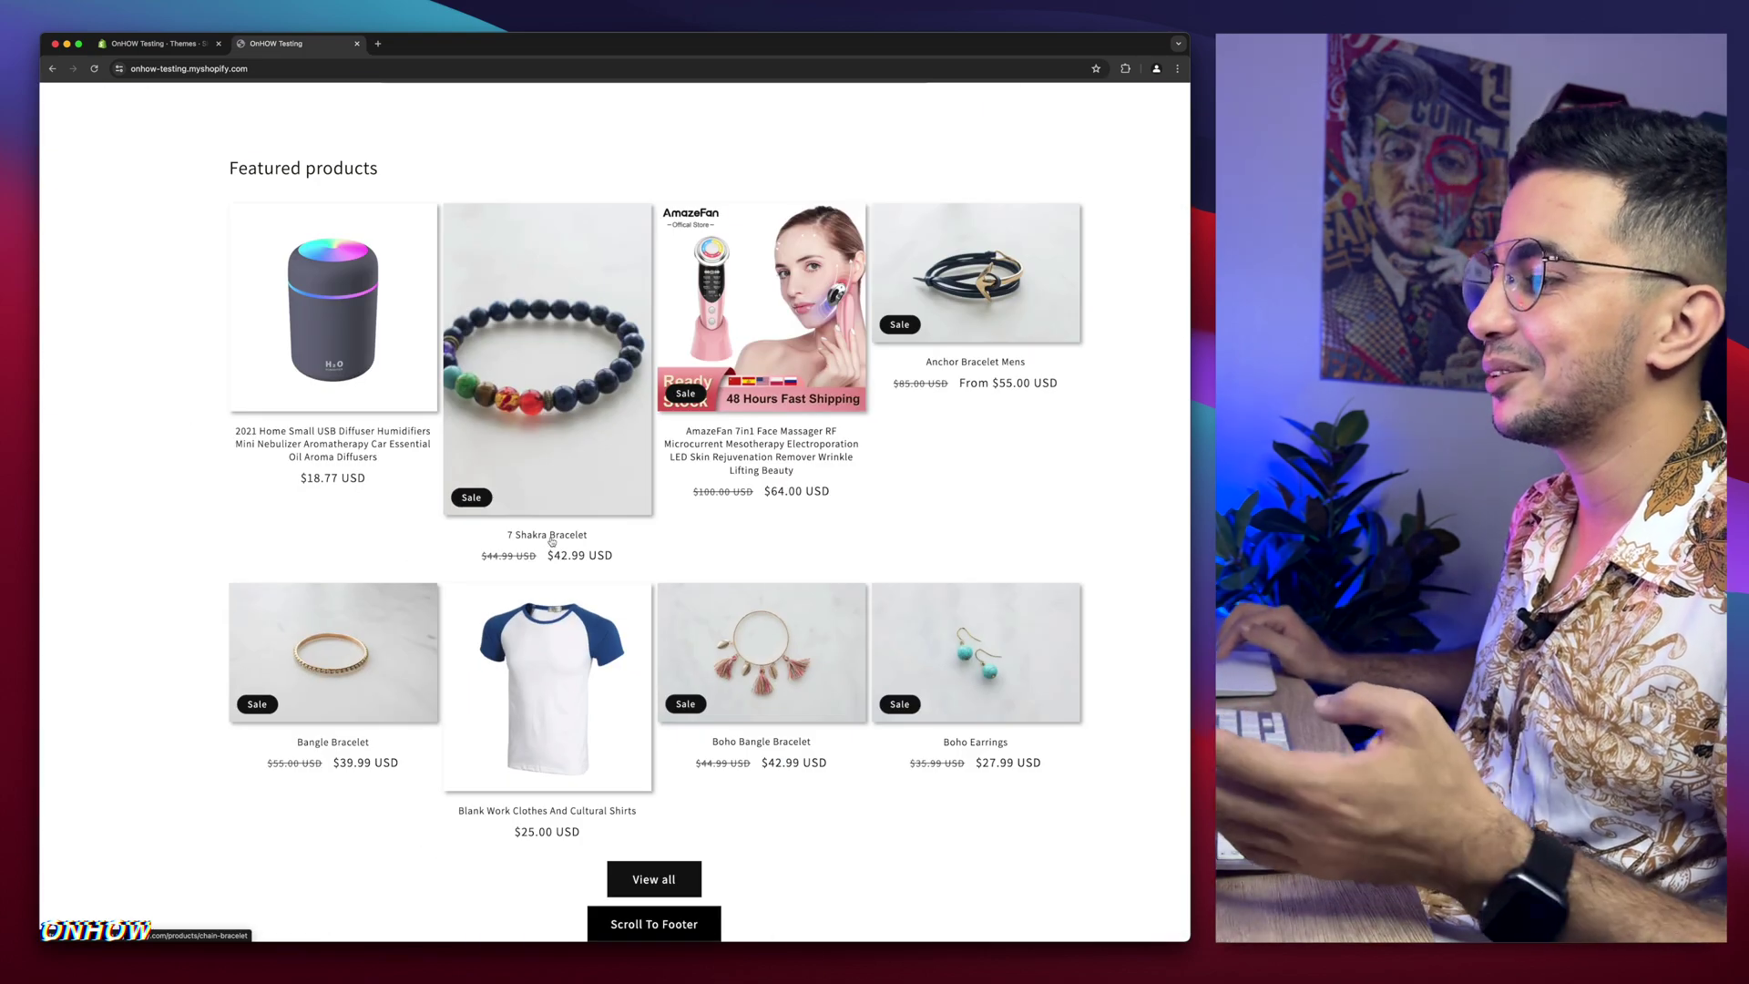
scroll(551, 541, up, 2)
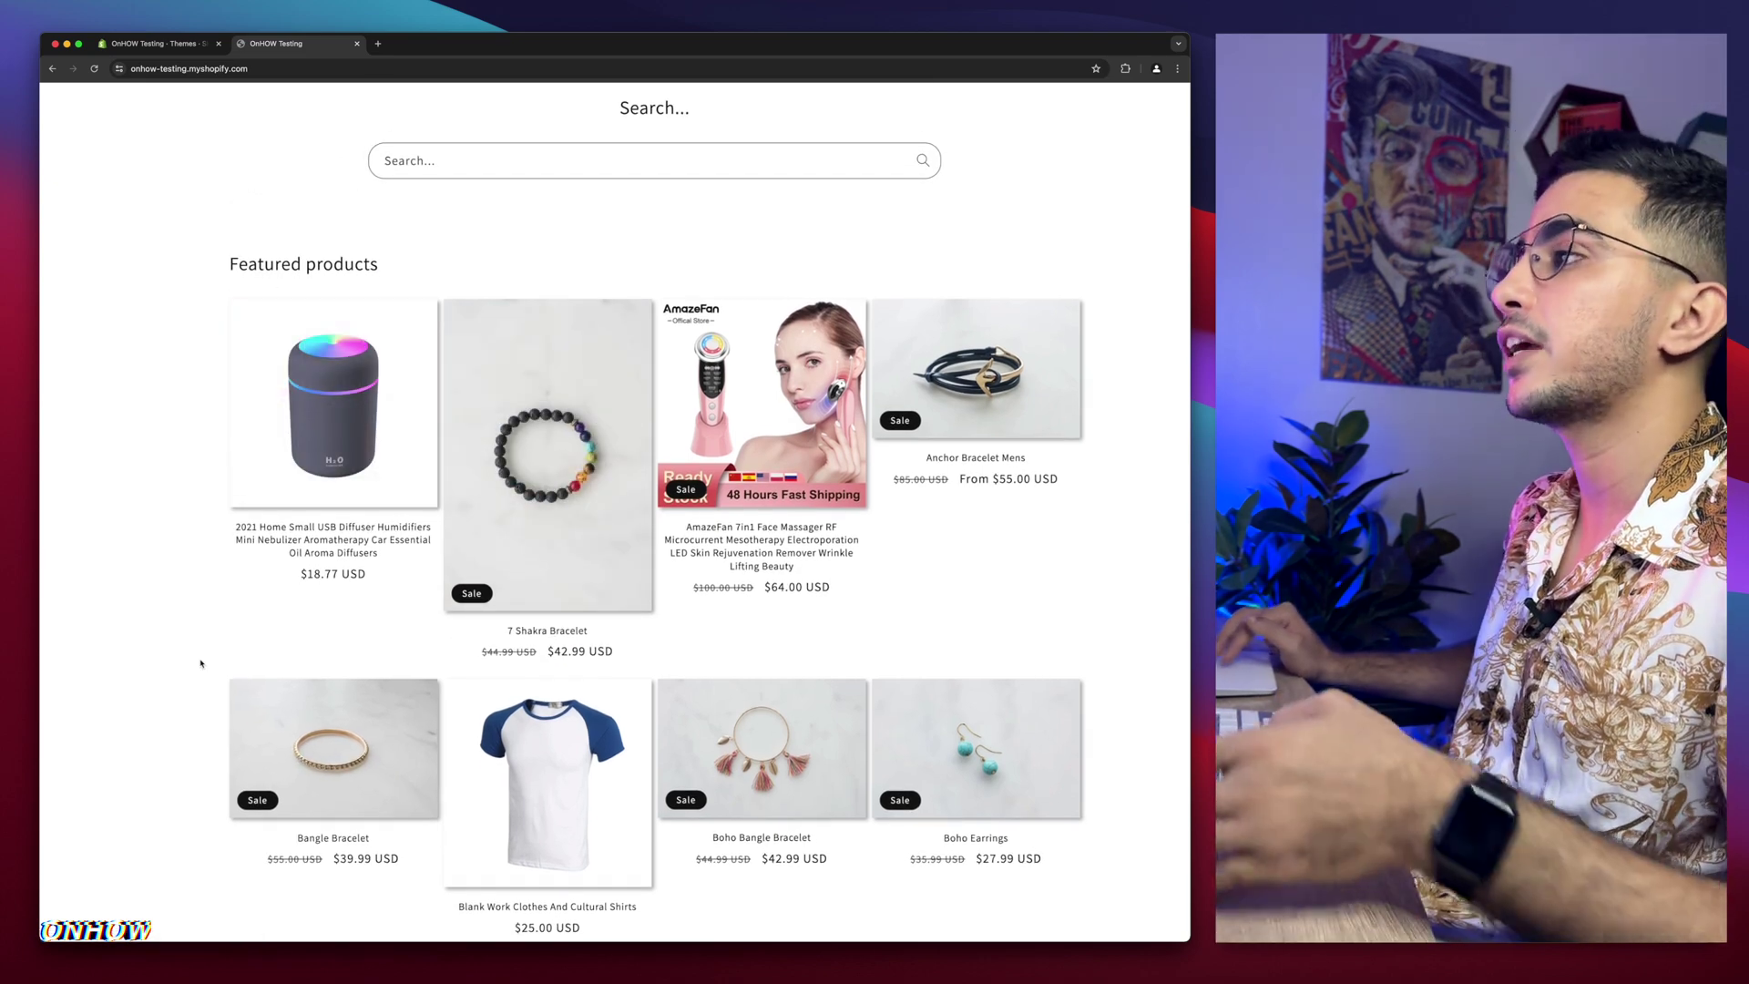
Step: Open the code editor for Updated copy of Dawn and filter its files by 'theme'
click(155, 43)
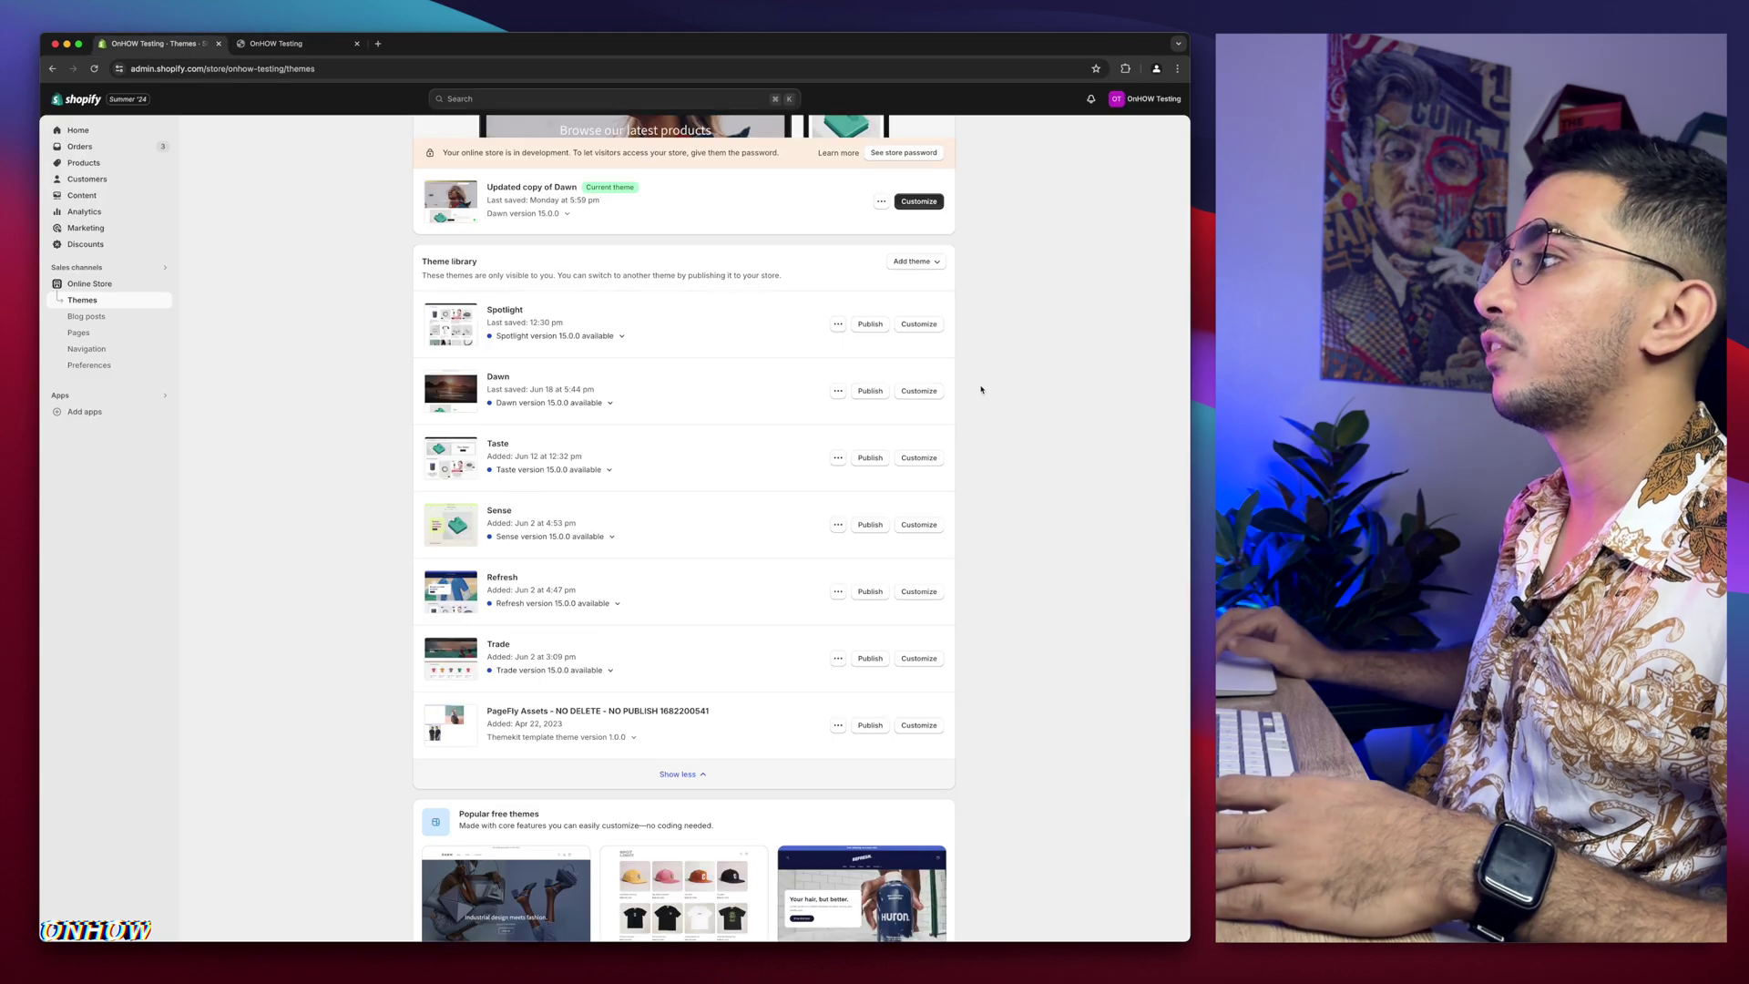
scroll(989, 428, up, 4)
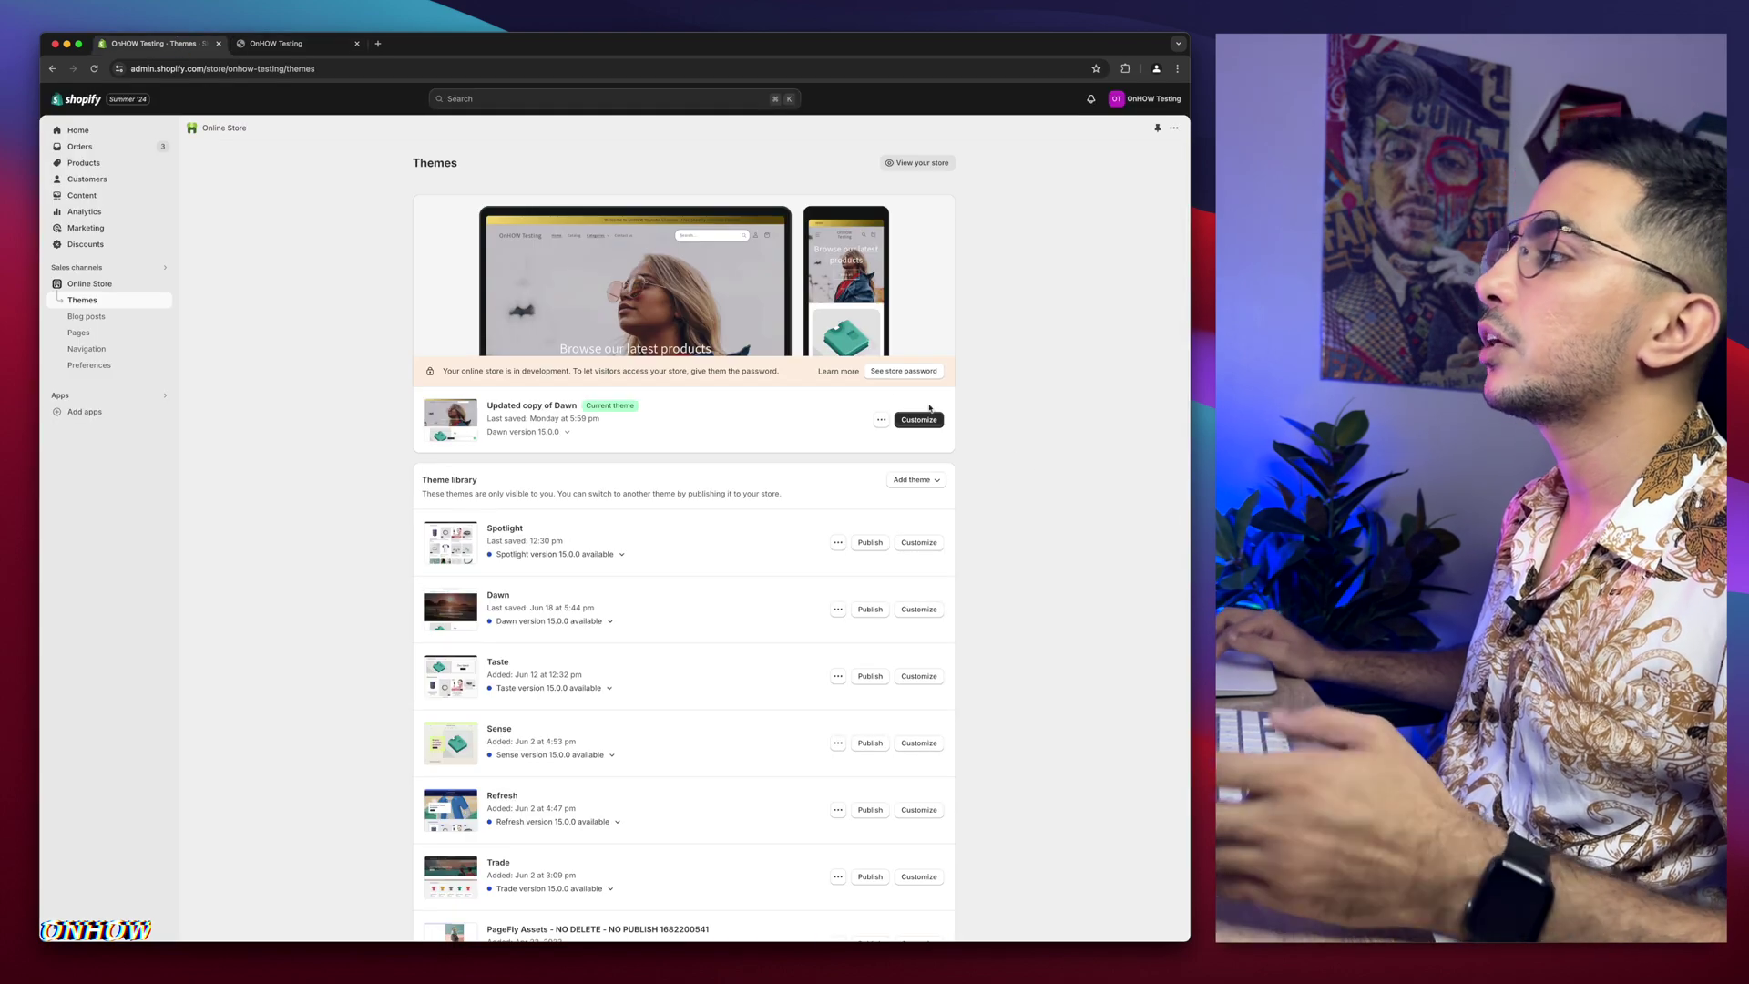
click(882, 421)
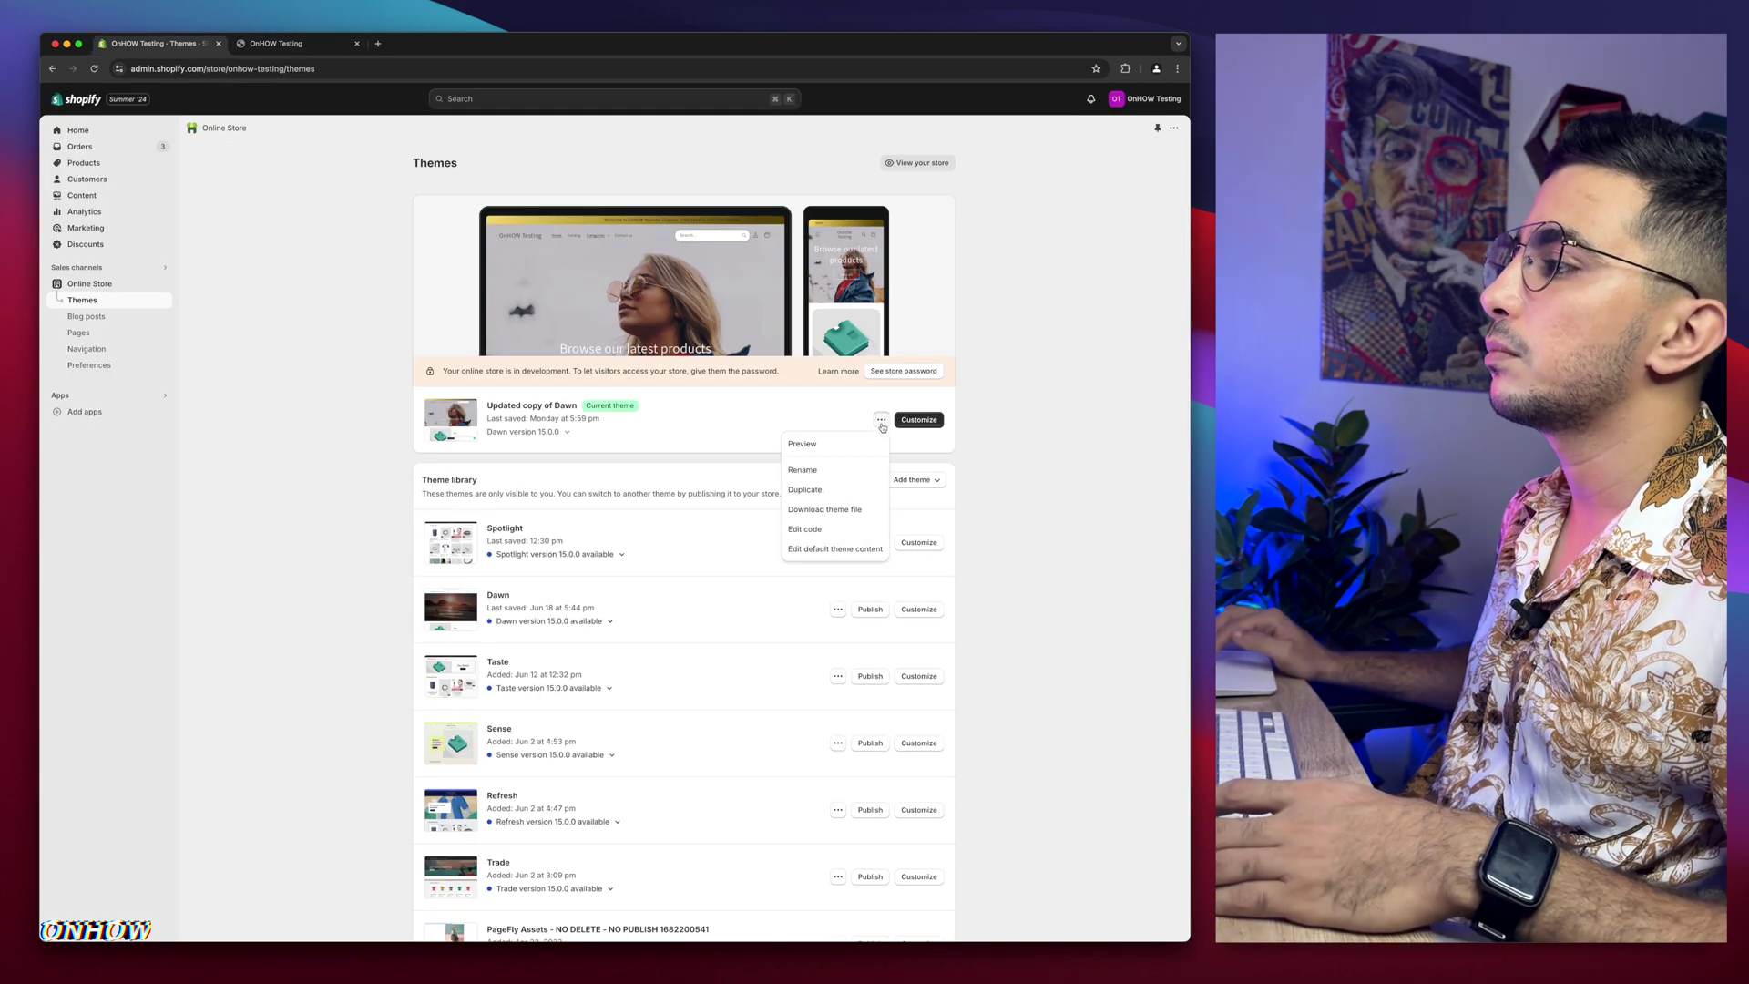
click(806, 529)
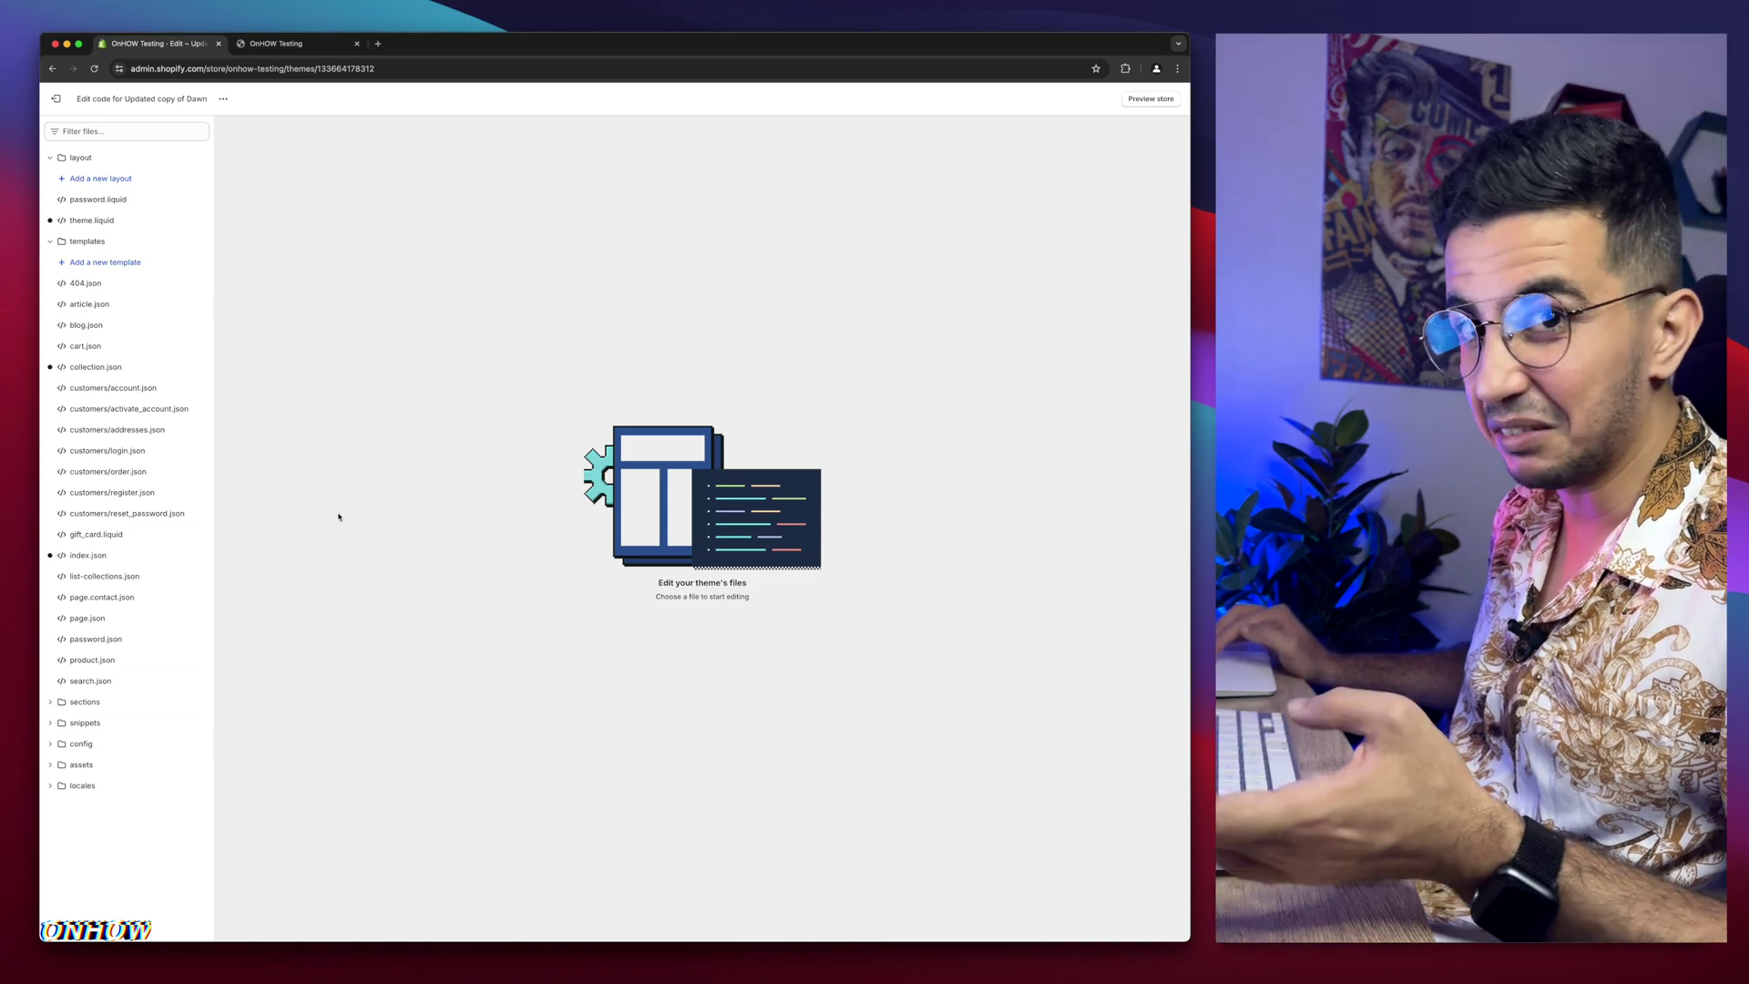
click(172, 127)
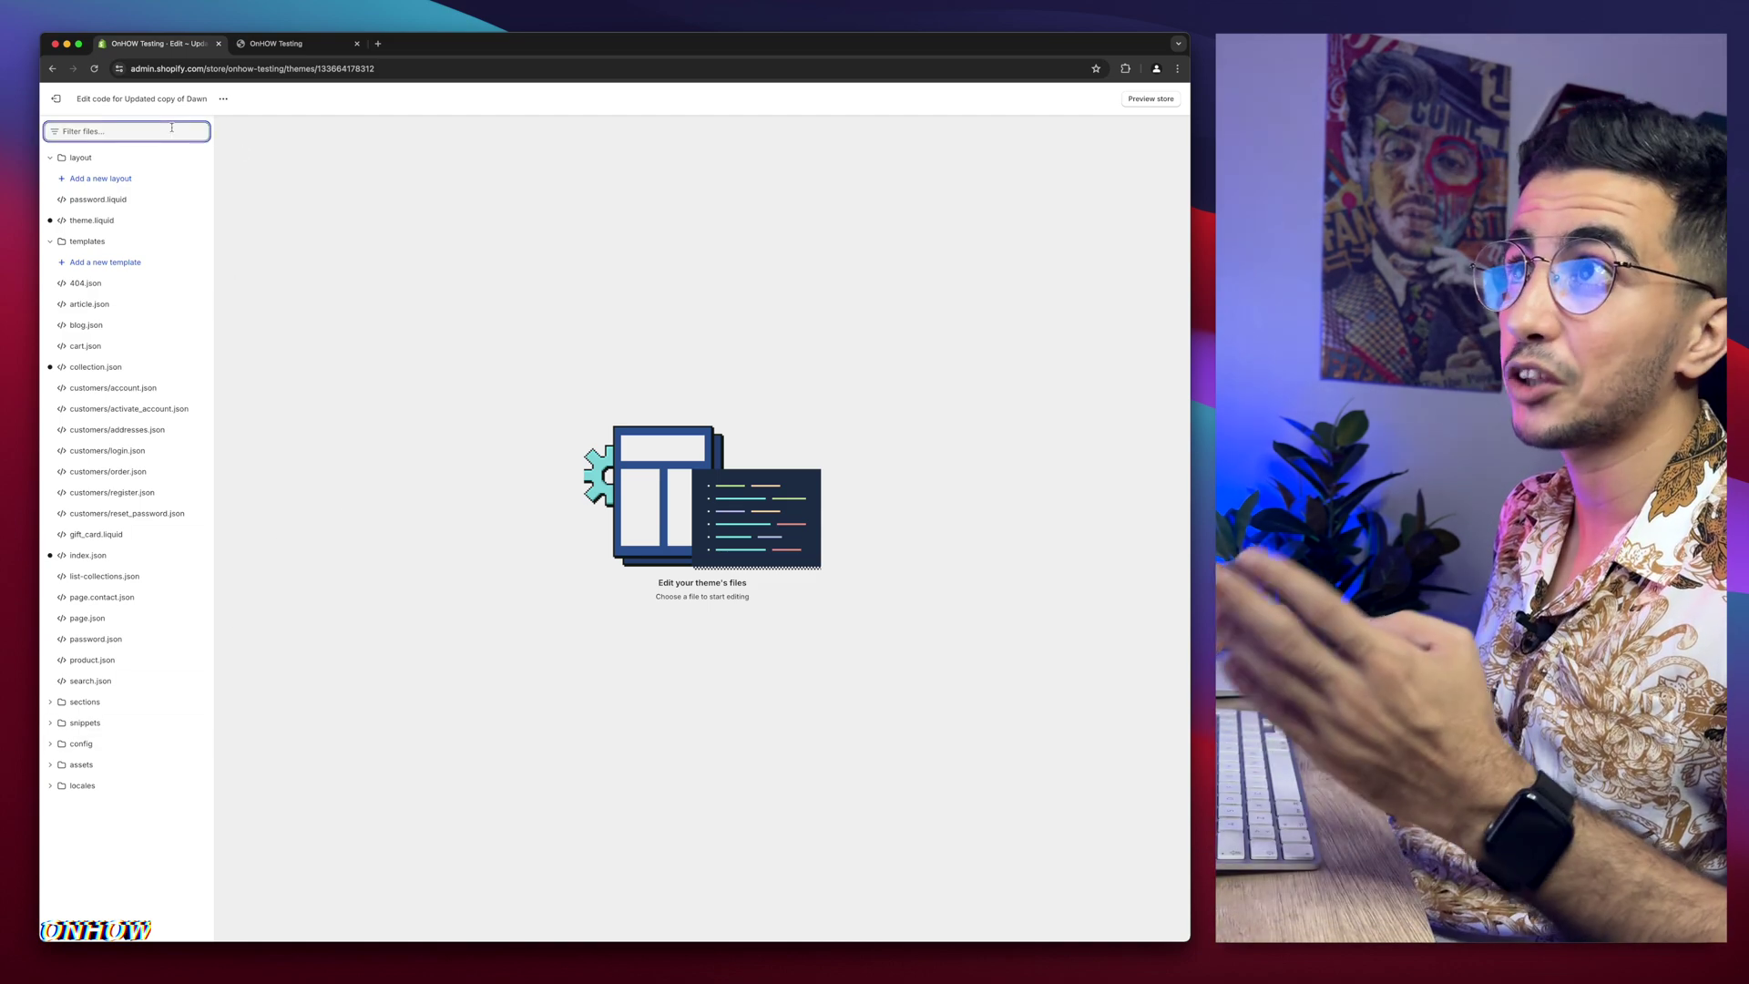
text(theme)
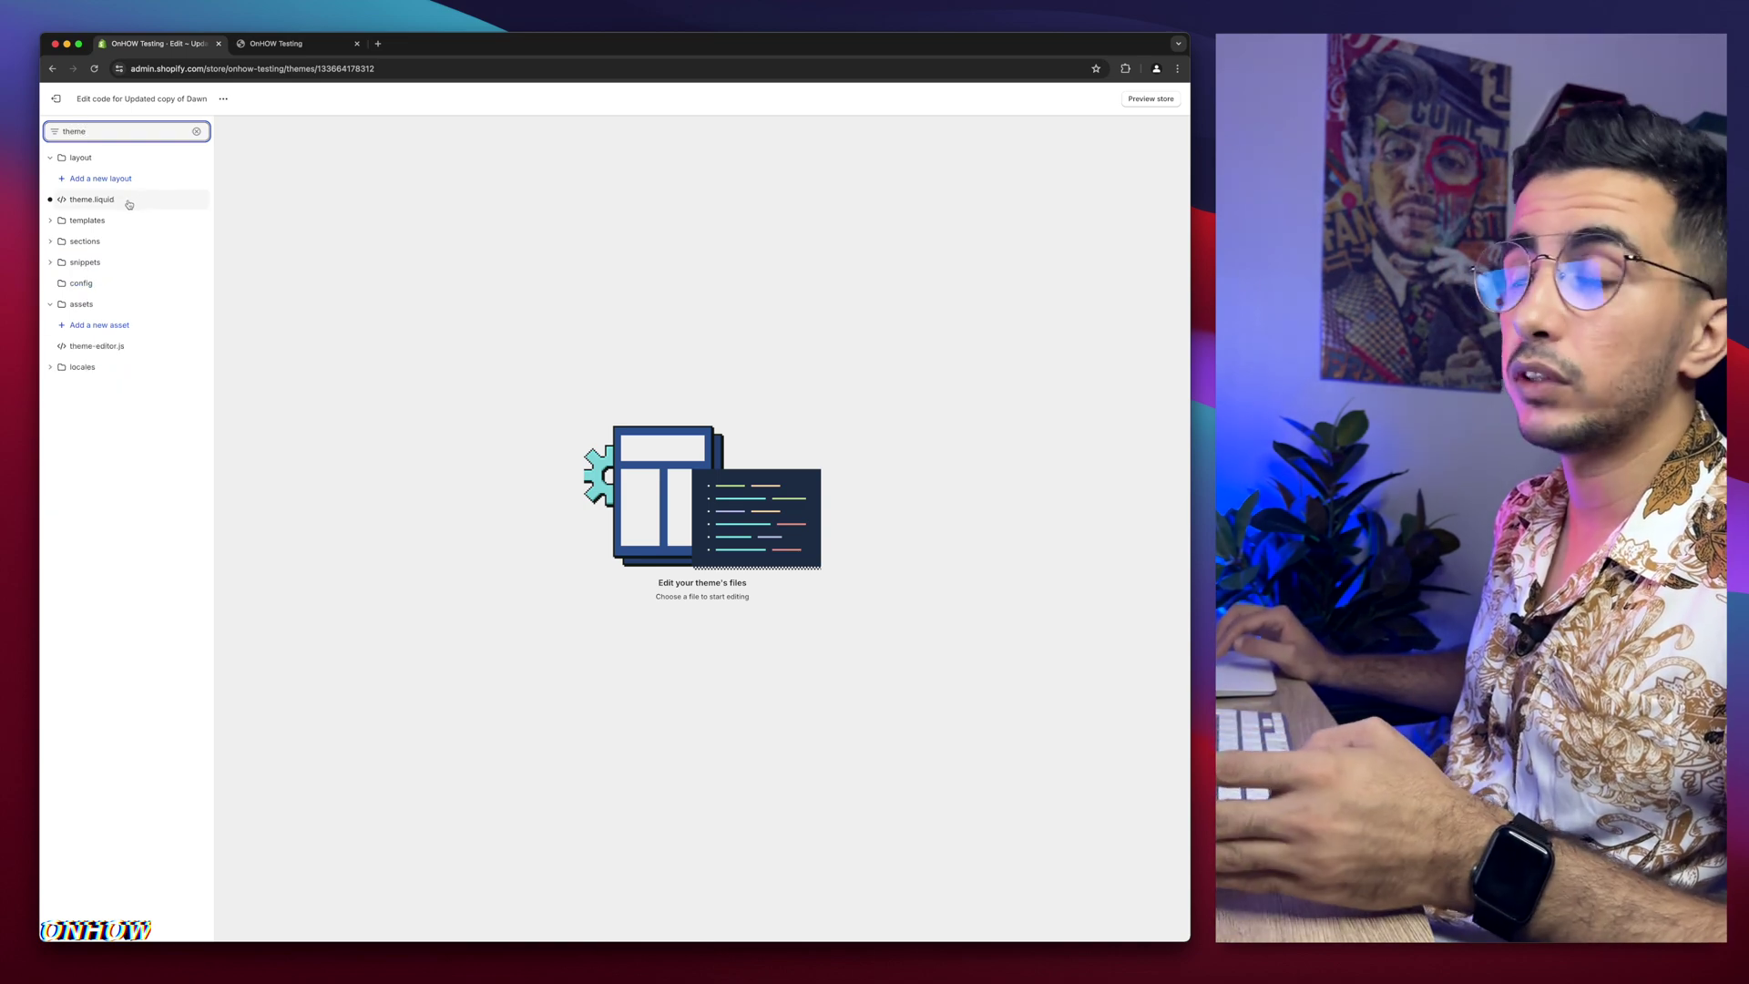
Step: Open theme.liquid and insert a blank line 421 after </style>, just above </body>
click(130, 202)
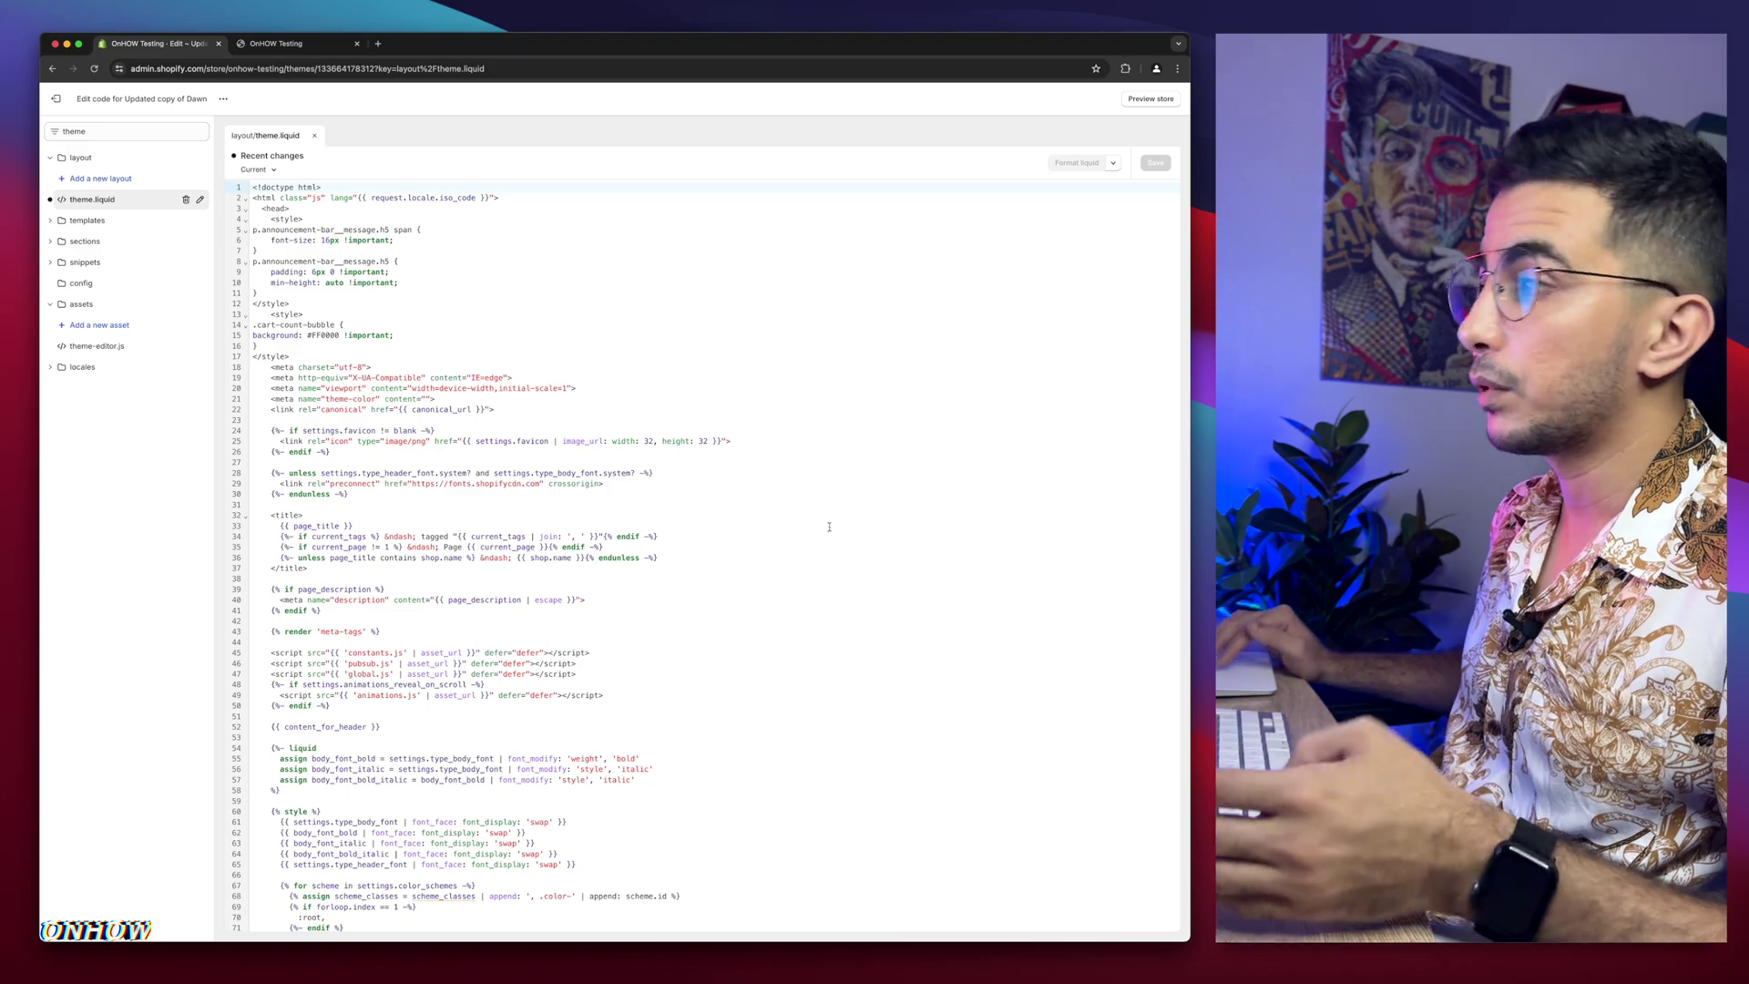
scroll(829, 526, down, 20)
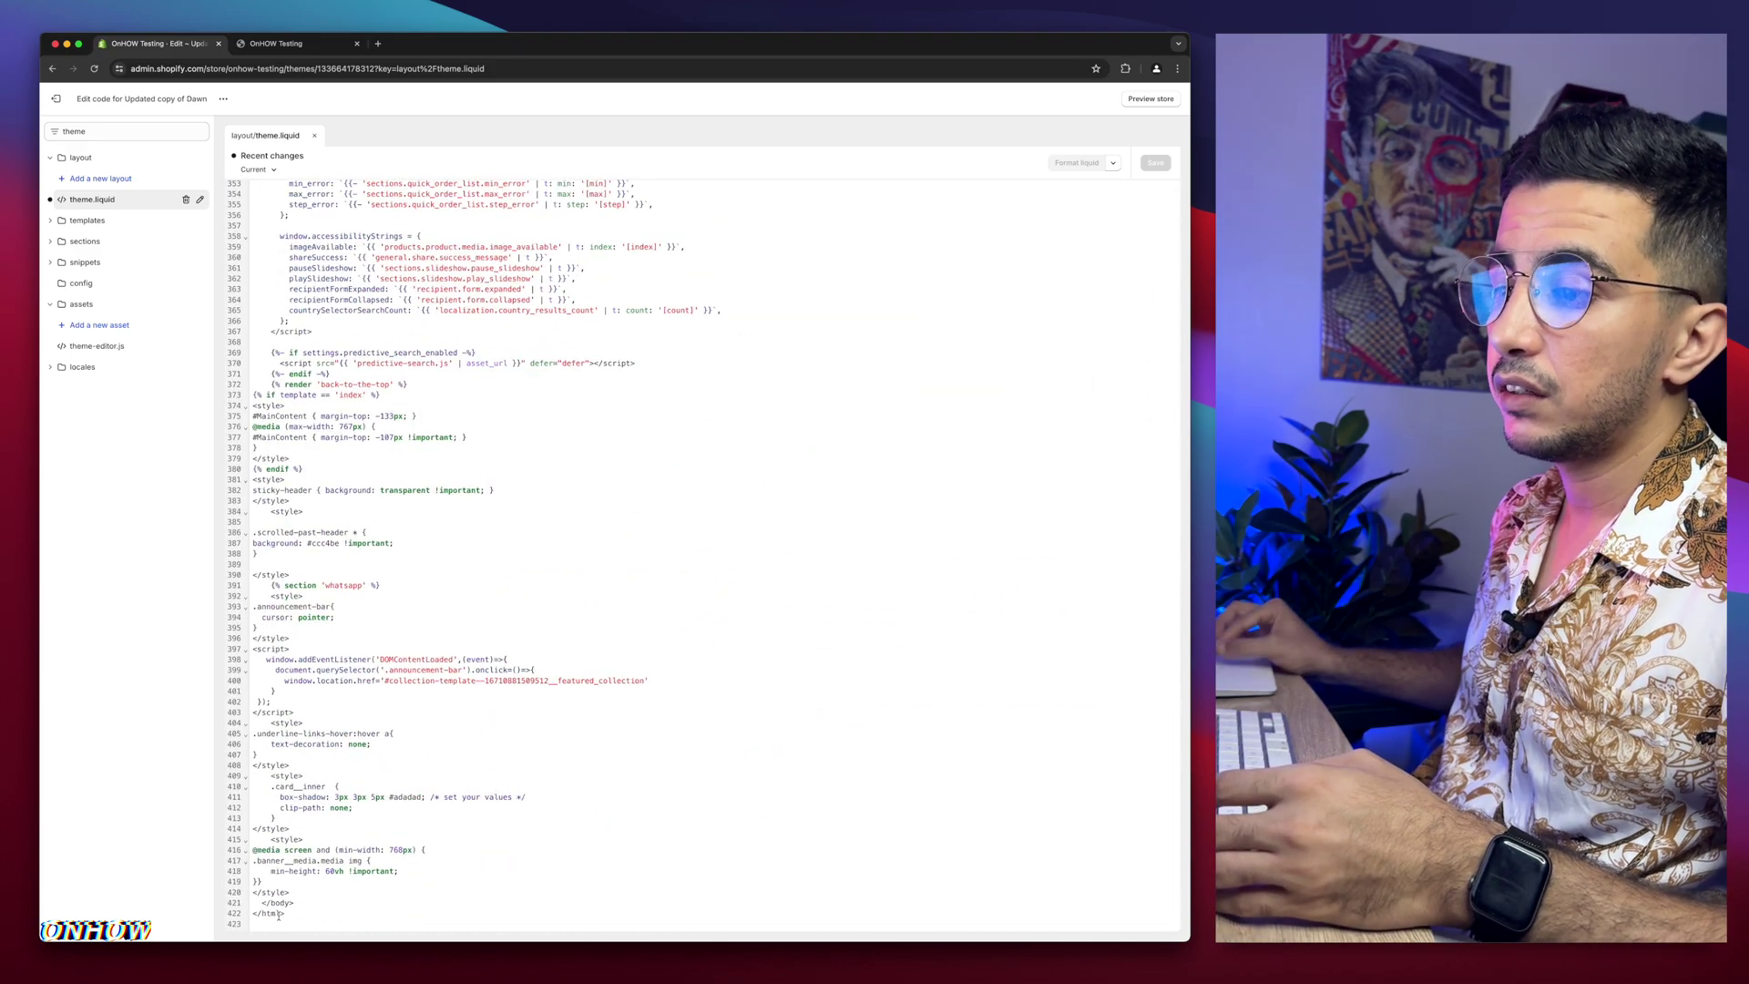
key(super+plus)
key(super+plus)
key(super+plus)
key(super+plus)
click(263, 854)
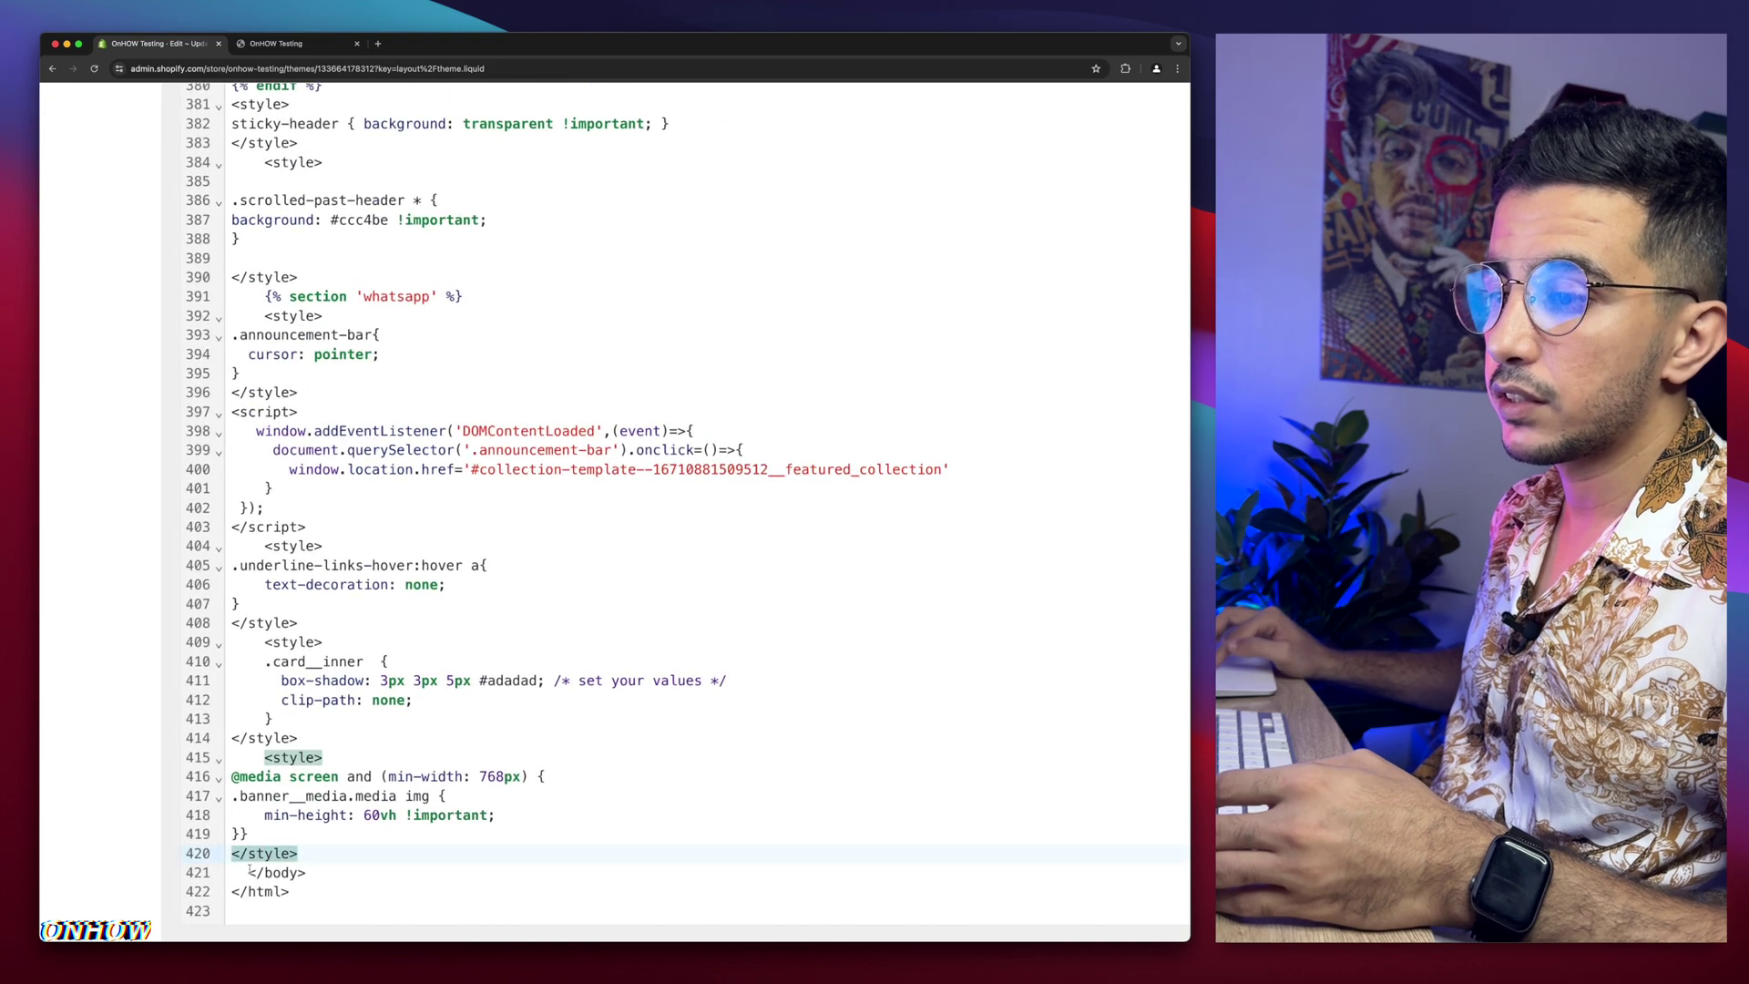
click(249, 870)
click(325, 873)
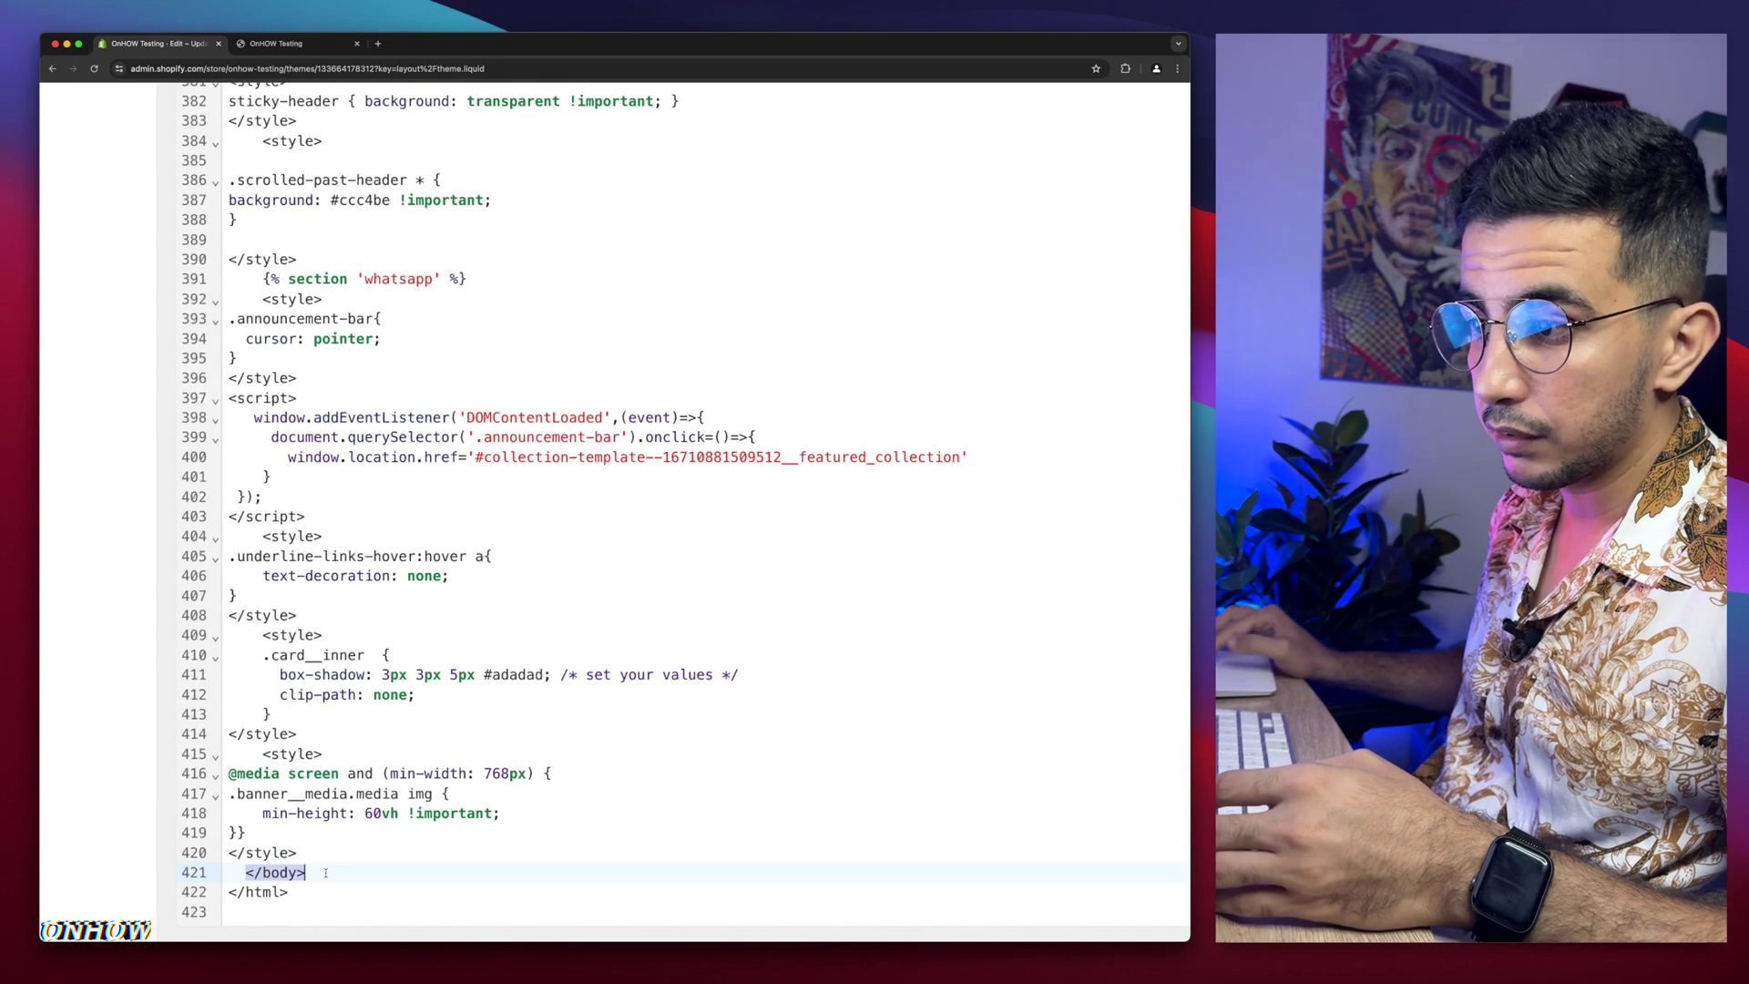
drag(234, 872, 310, 872)
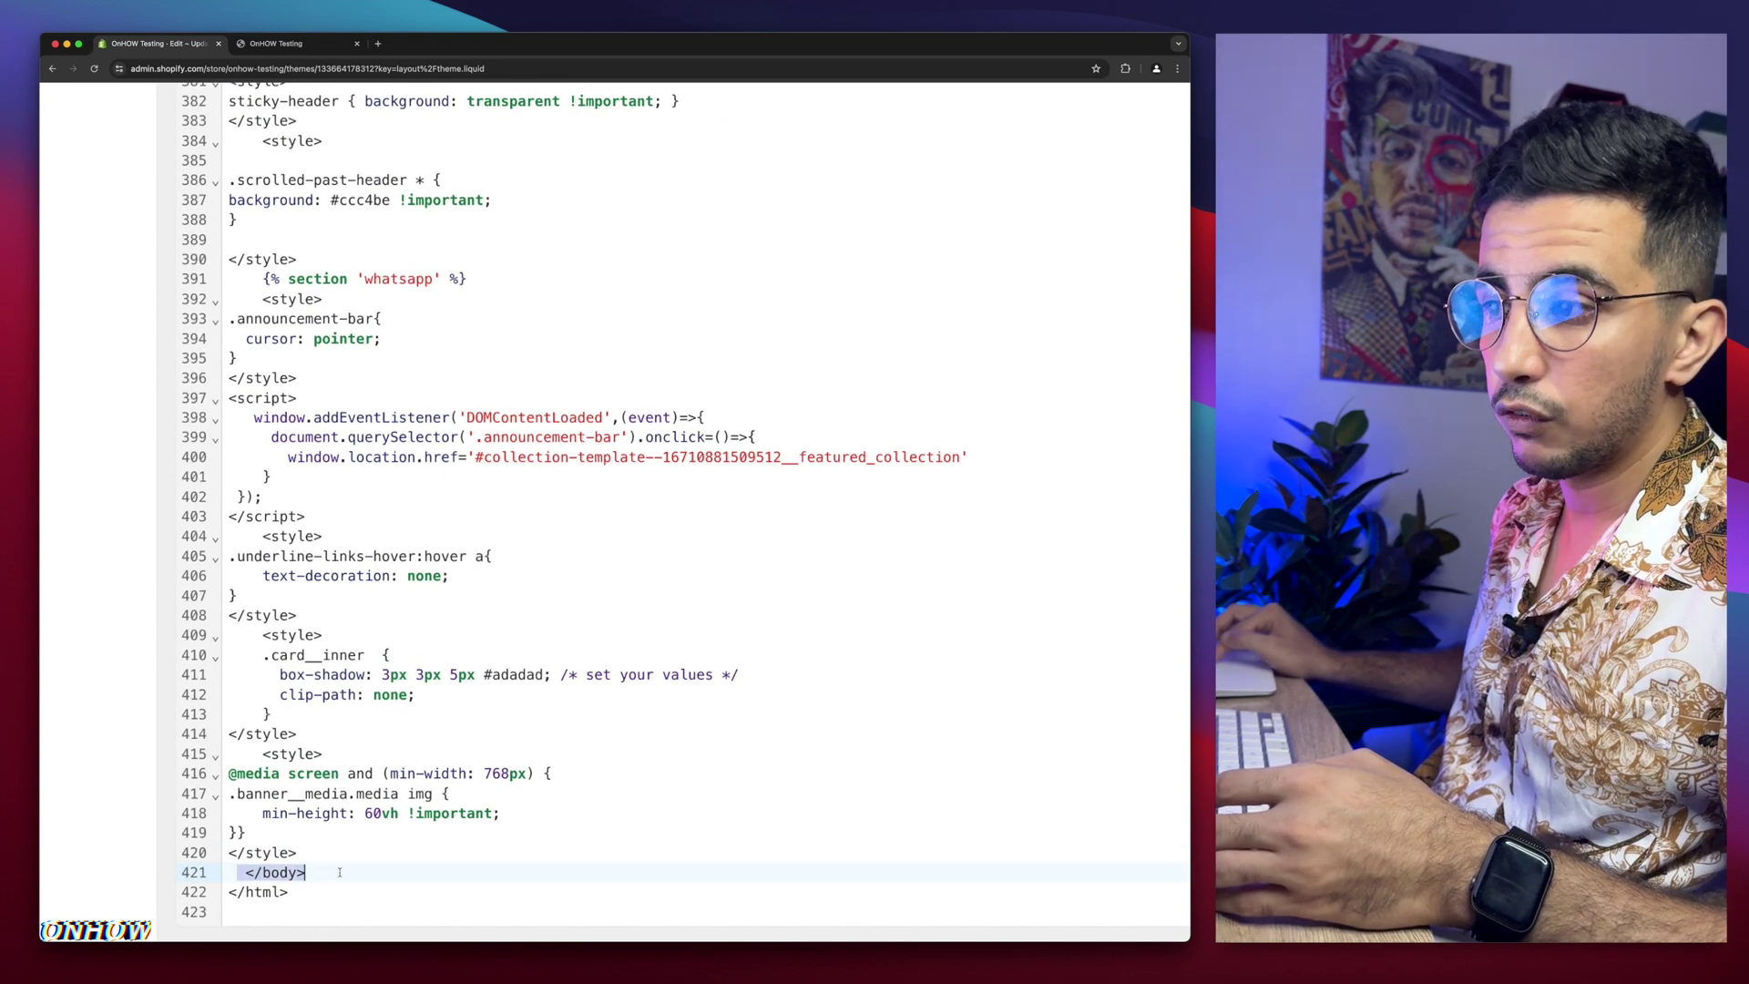
click(336, 871)
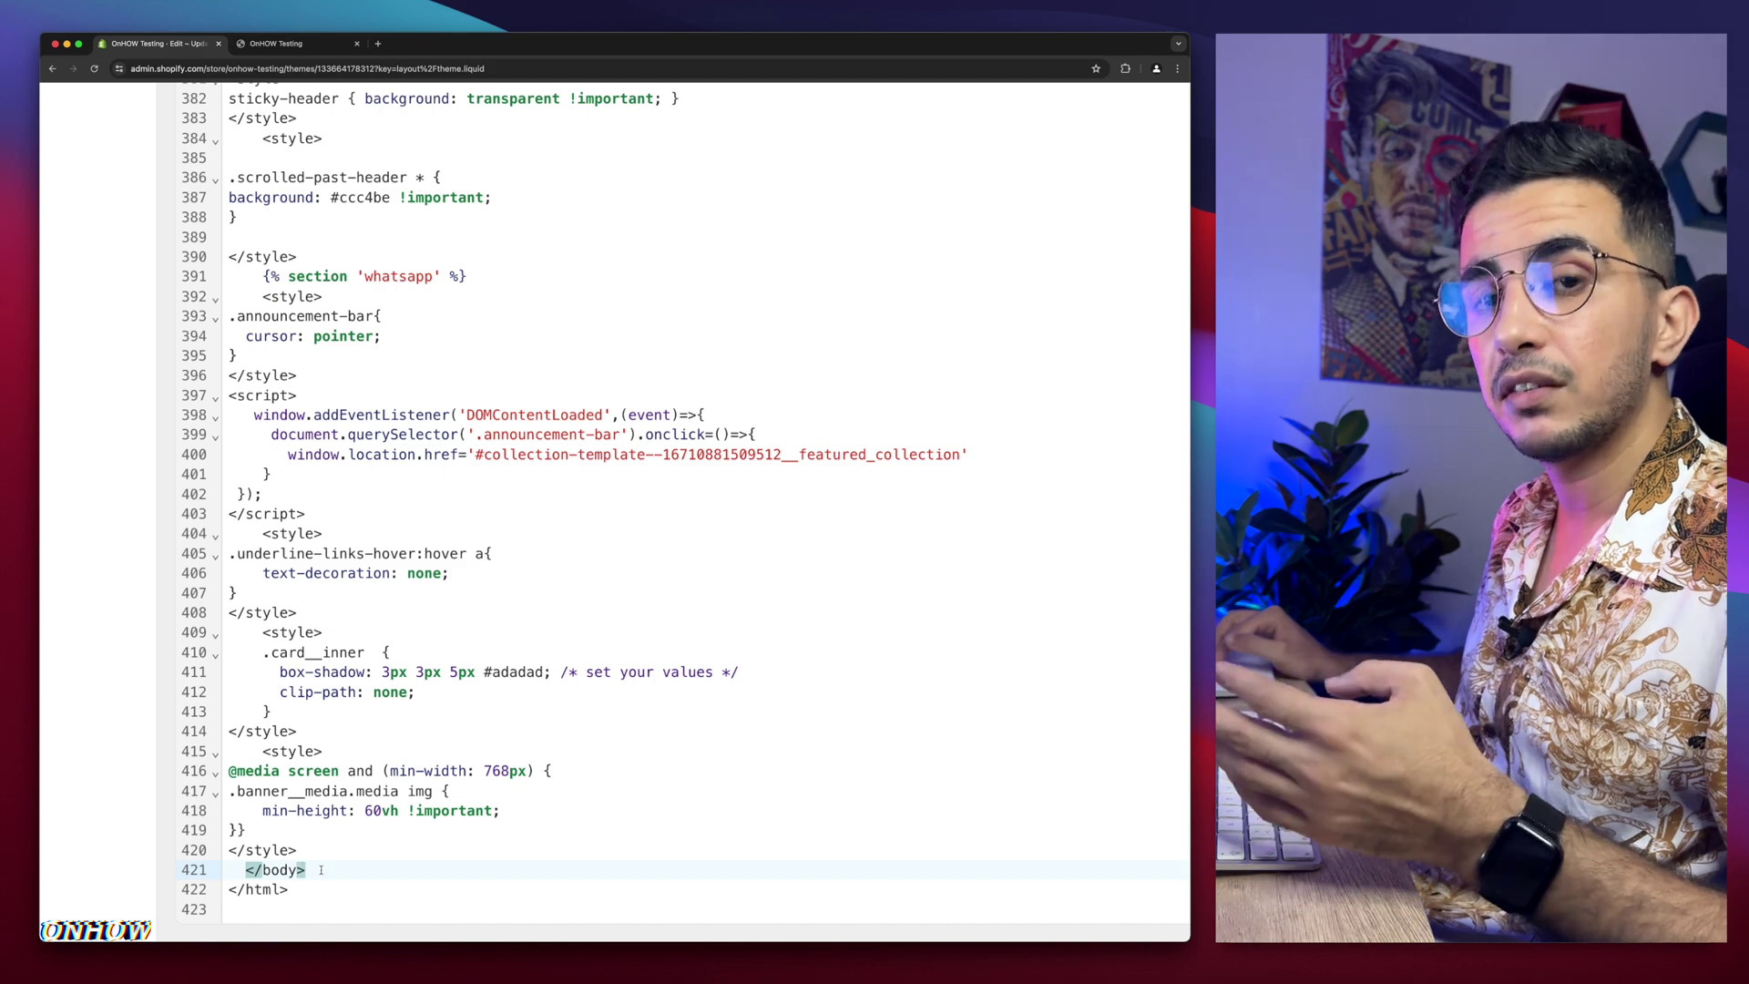
click(300, 850)
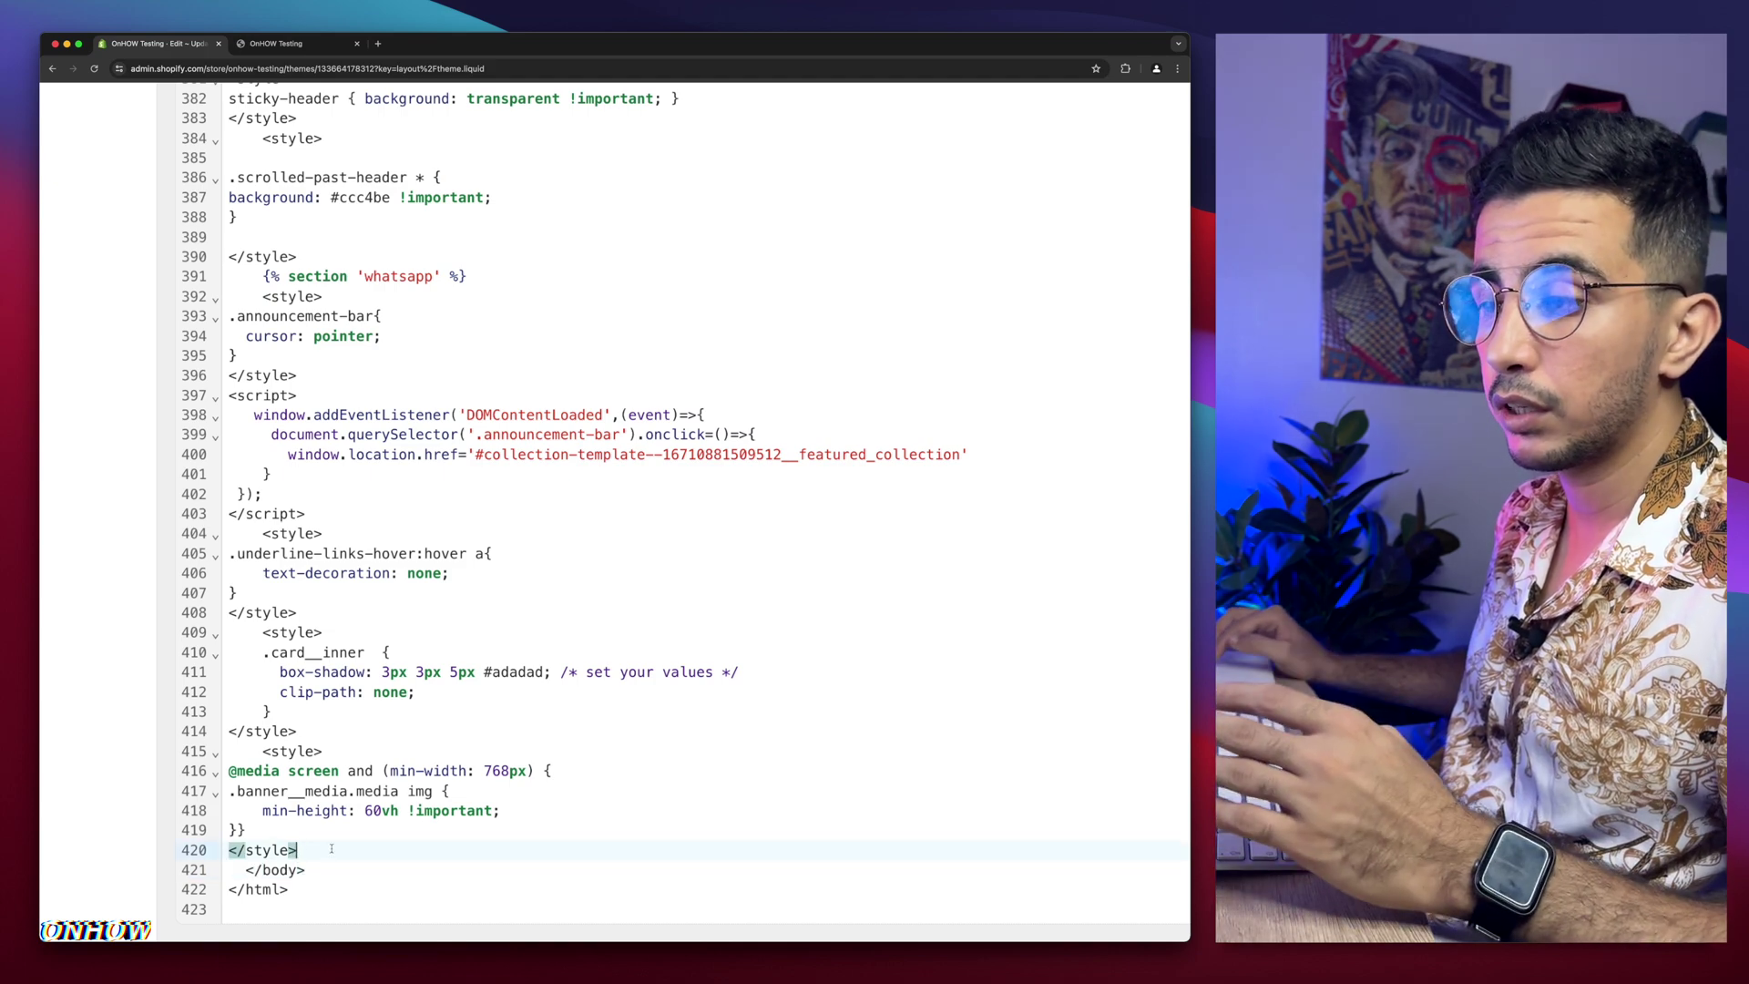
key(Return)
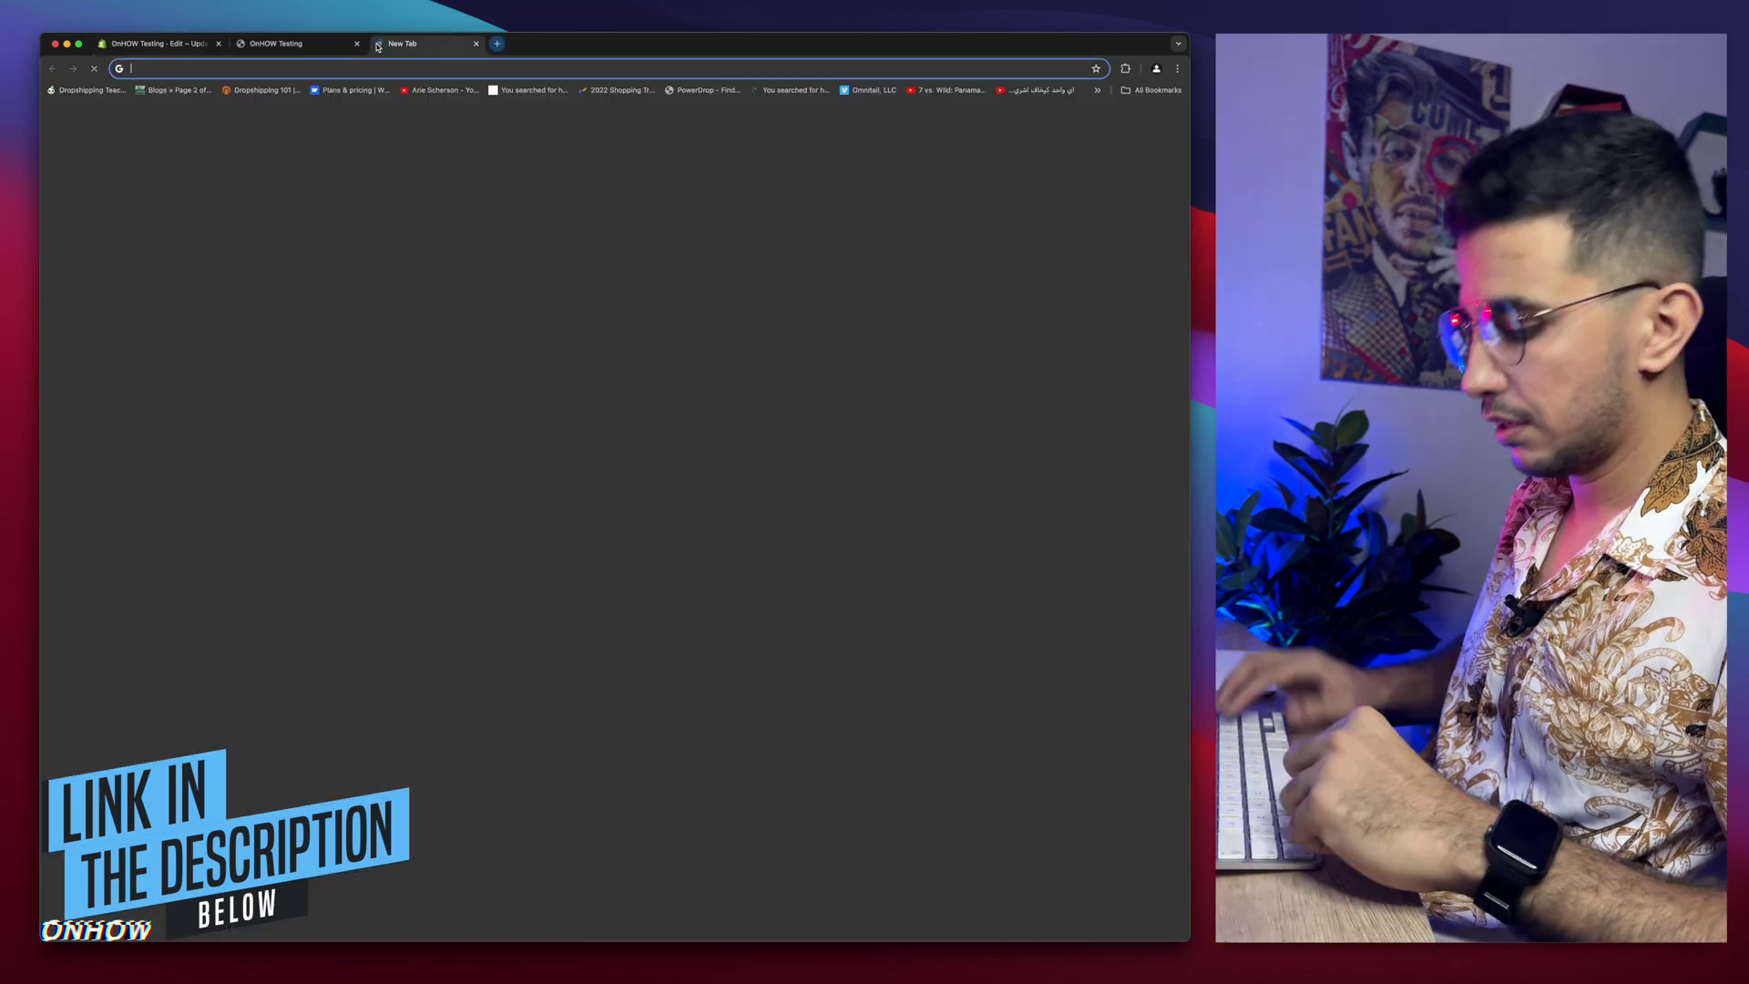
Step: Load the Pastebin paste holding the CSS snippet in a new browser tab
click(377, 44)
text(pastebin.com/QsyHnegS)
key(Return)
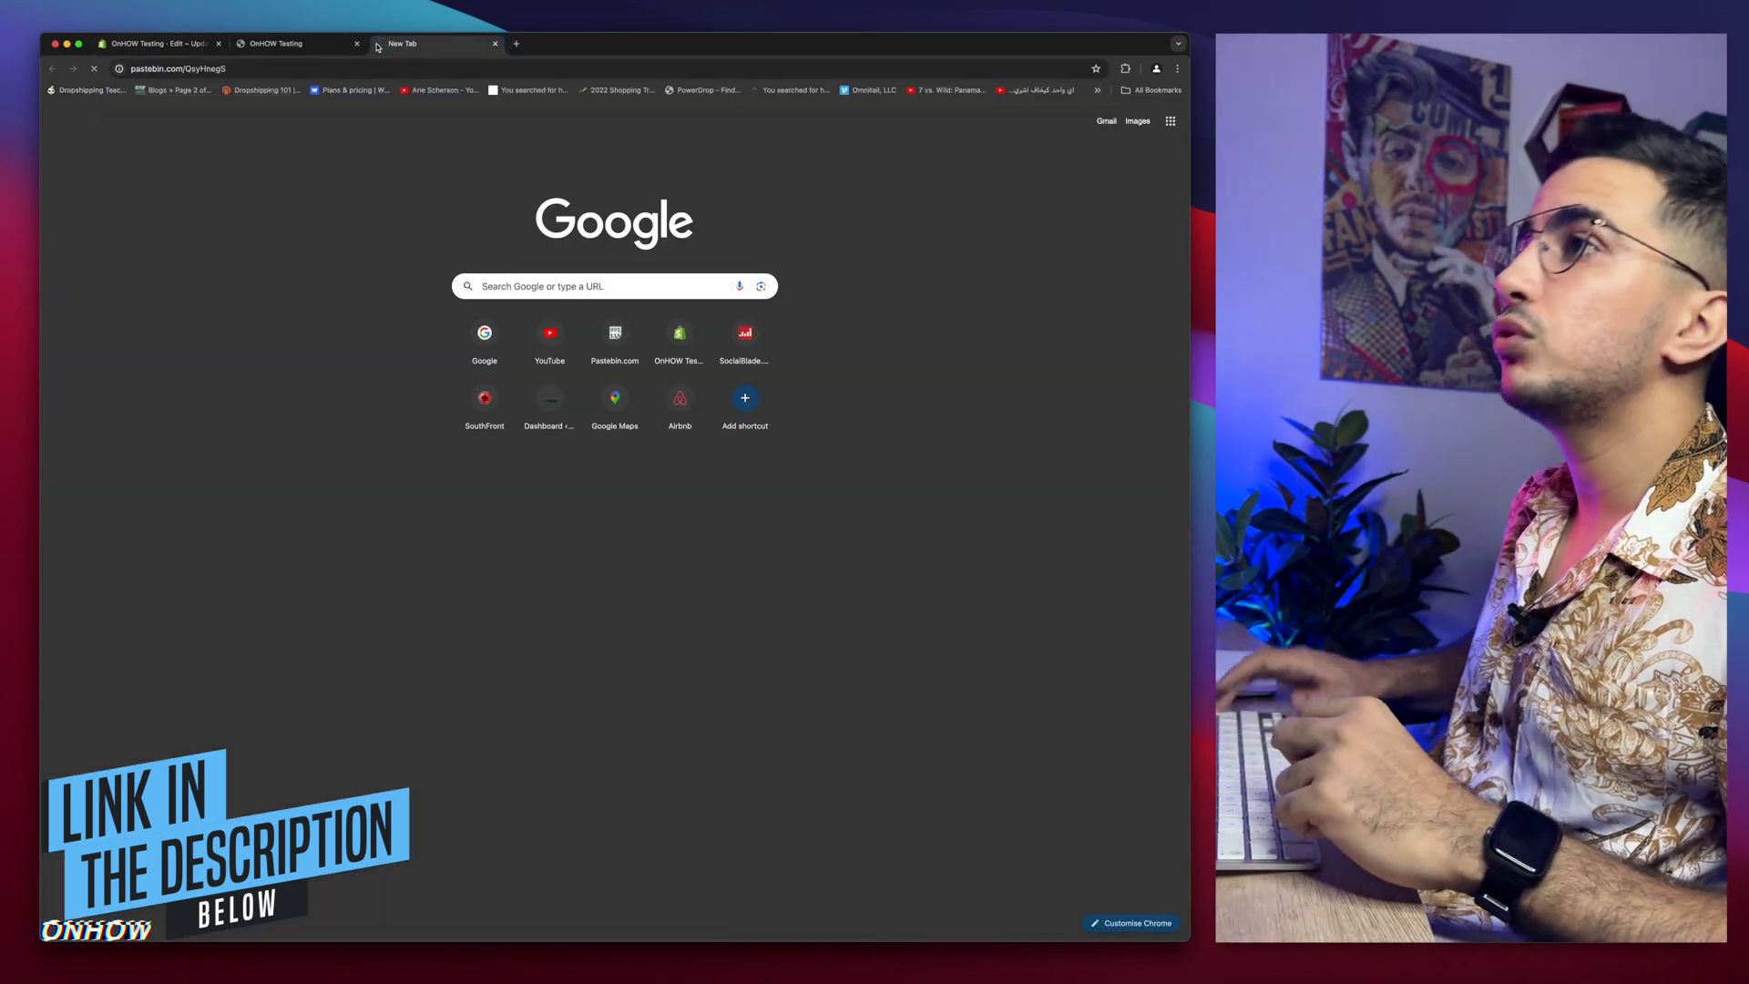
scroll(271, 245, up, 5)
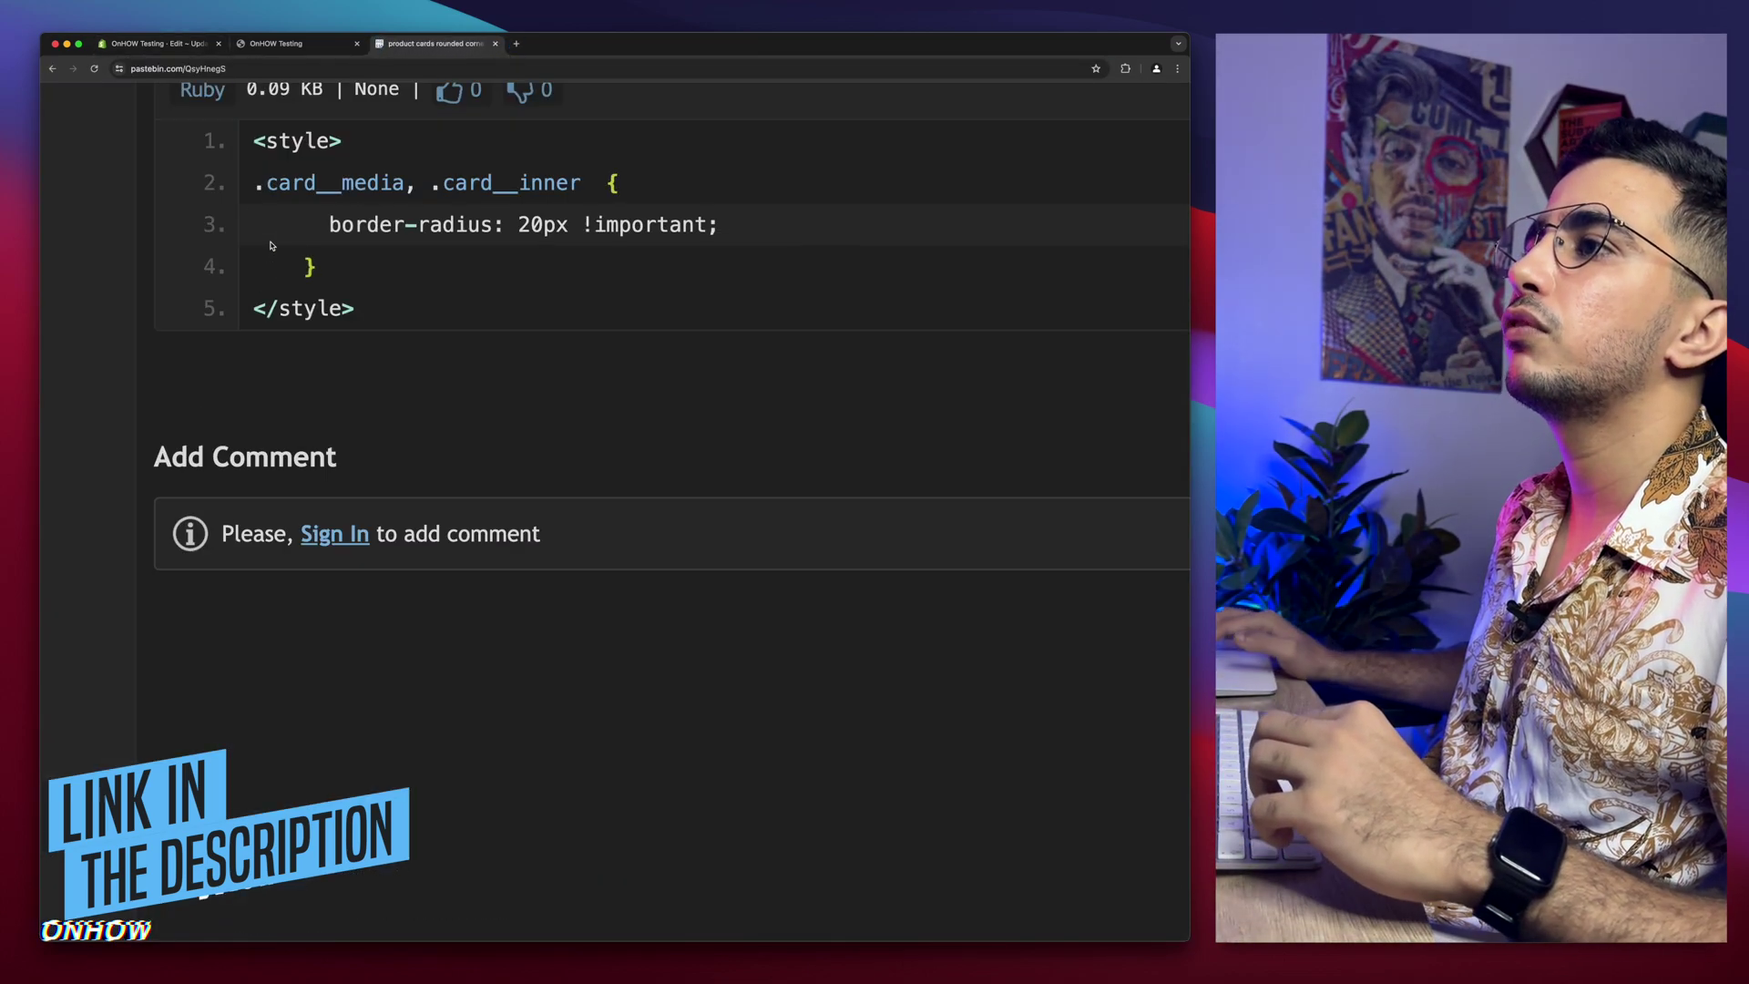
scroll(271, 245, up, 2)
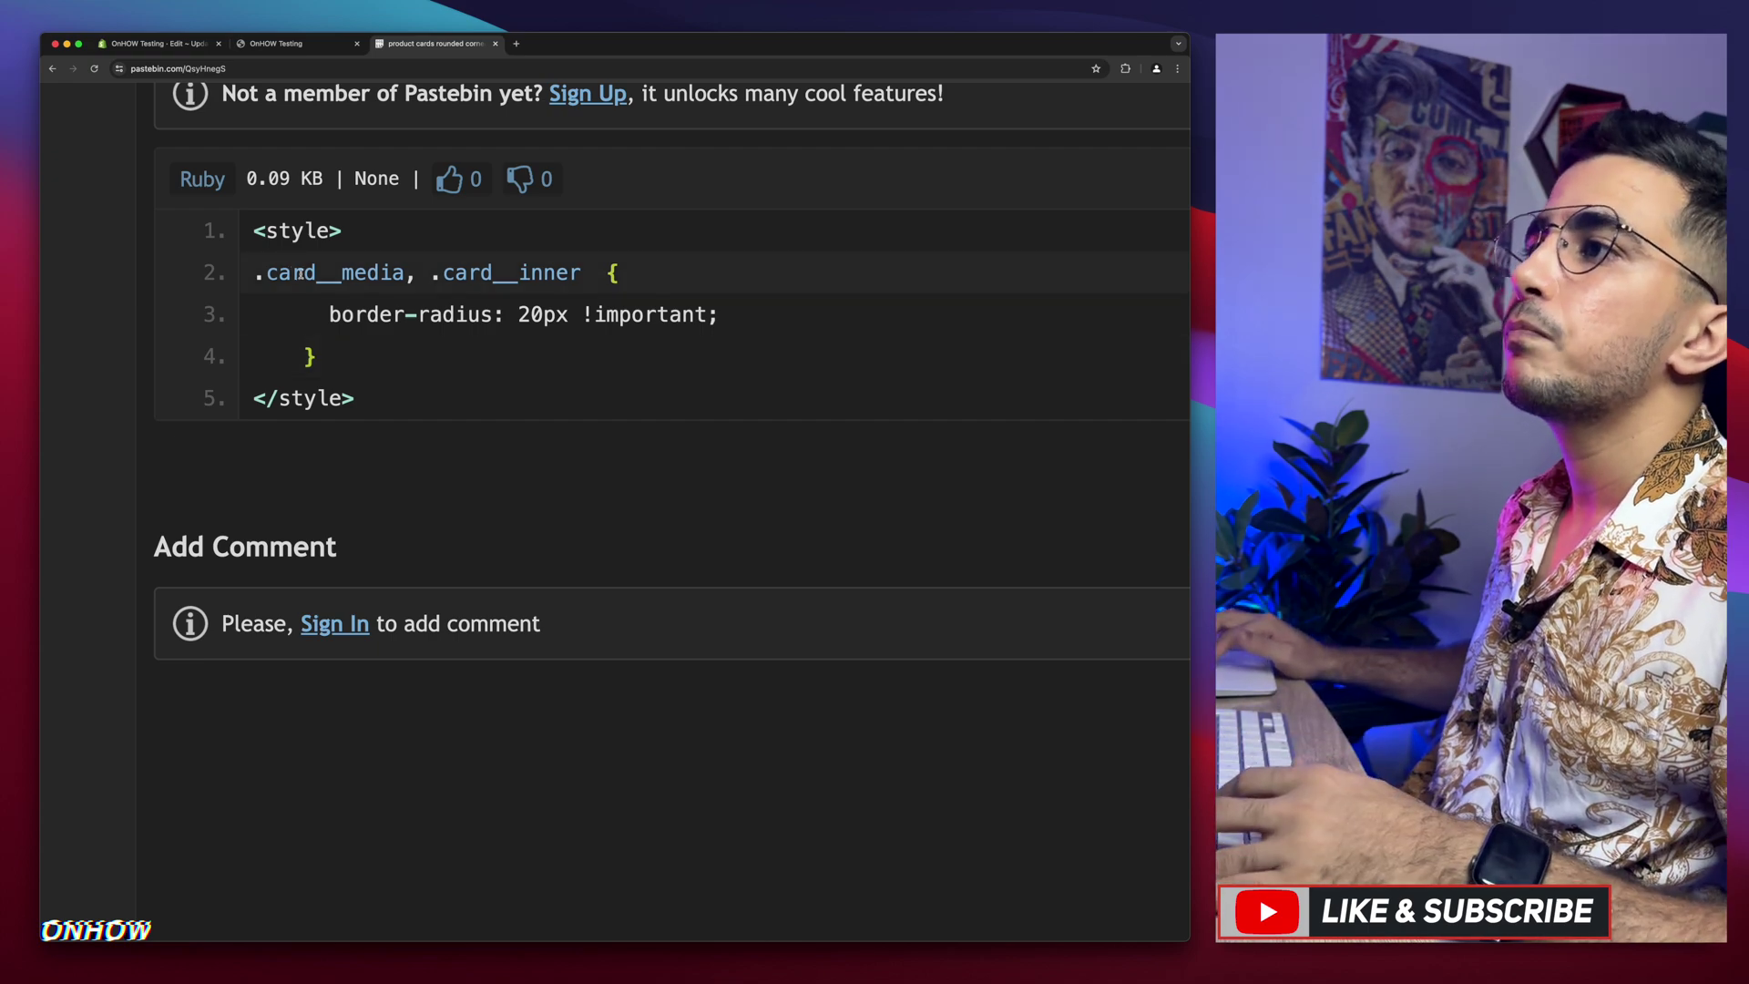
Step: Highlight the five-line snippet and its .card__media and .card__inner selectors
drag(253, 225, 471, 456)
click(414, 354)
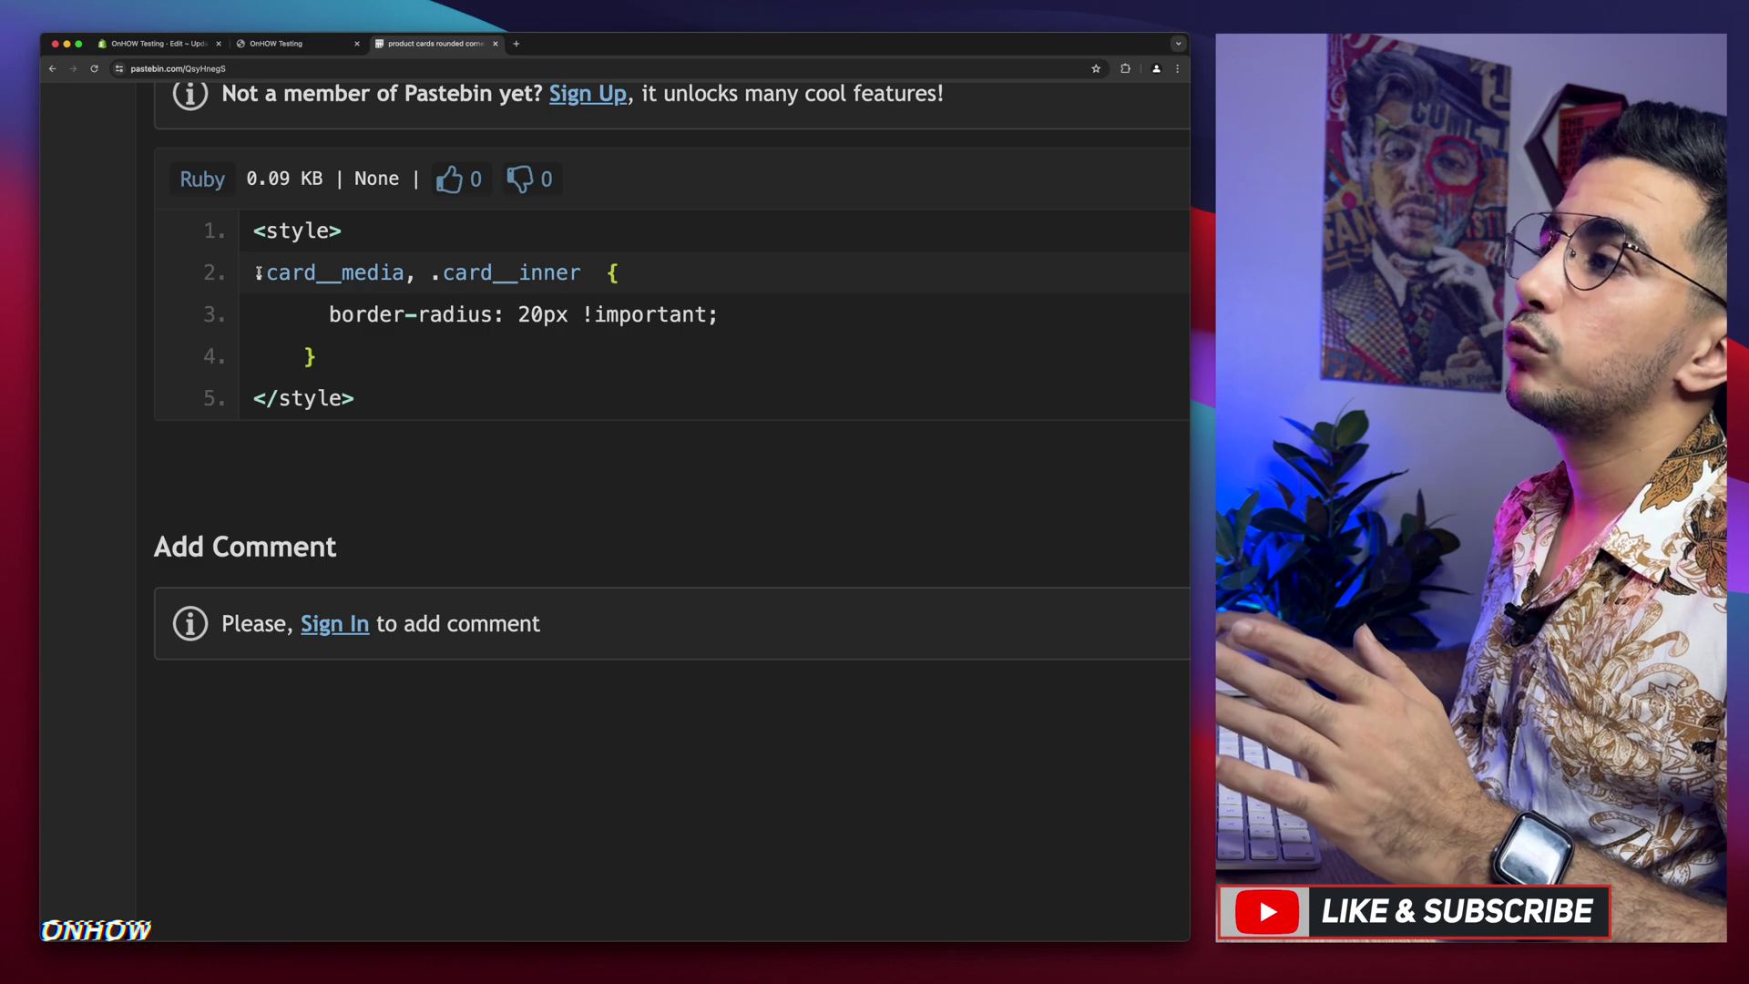
drag(255, 271, 402, 271)
click(385, 271)
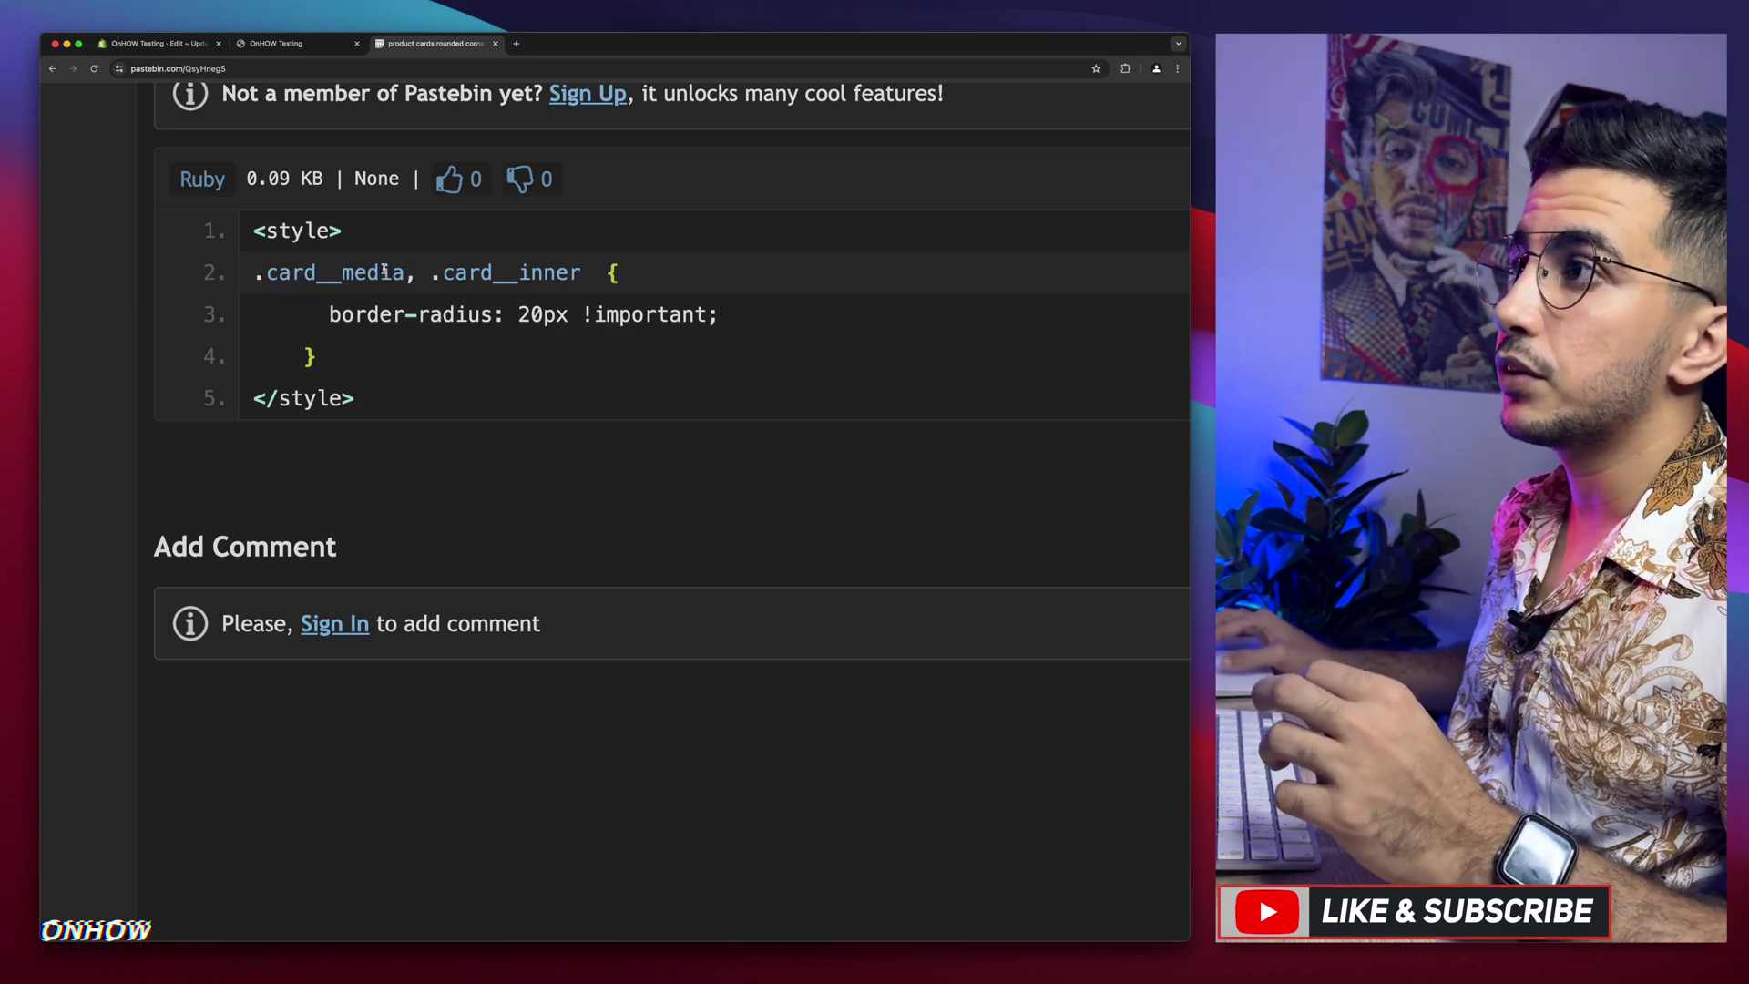
drag(442, 271, 583, 270)
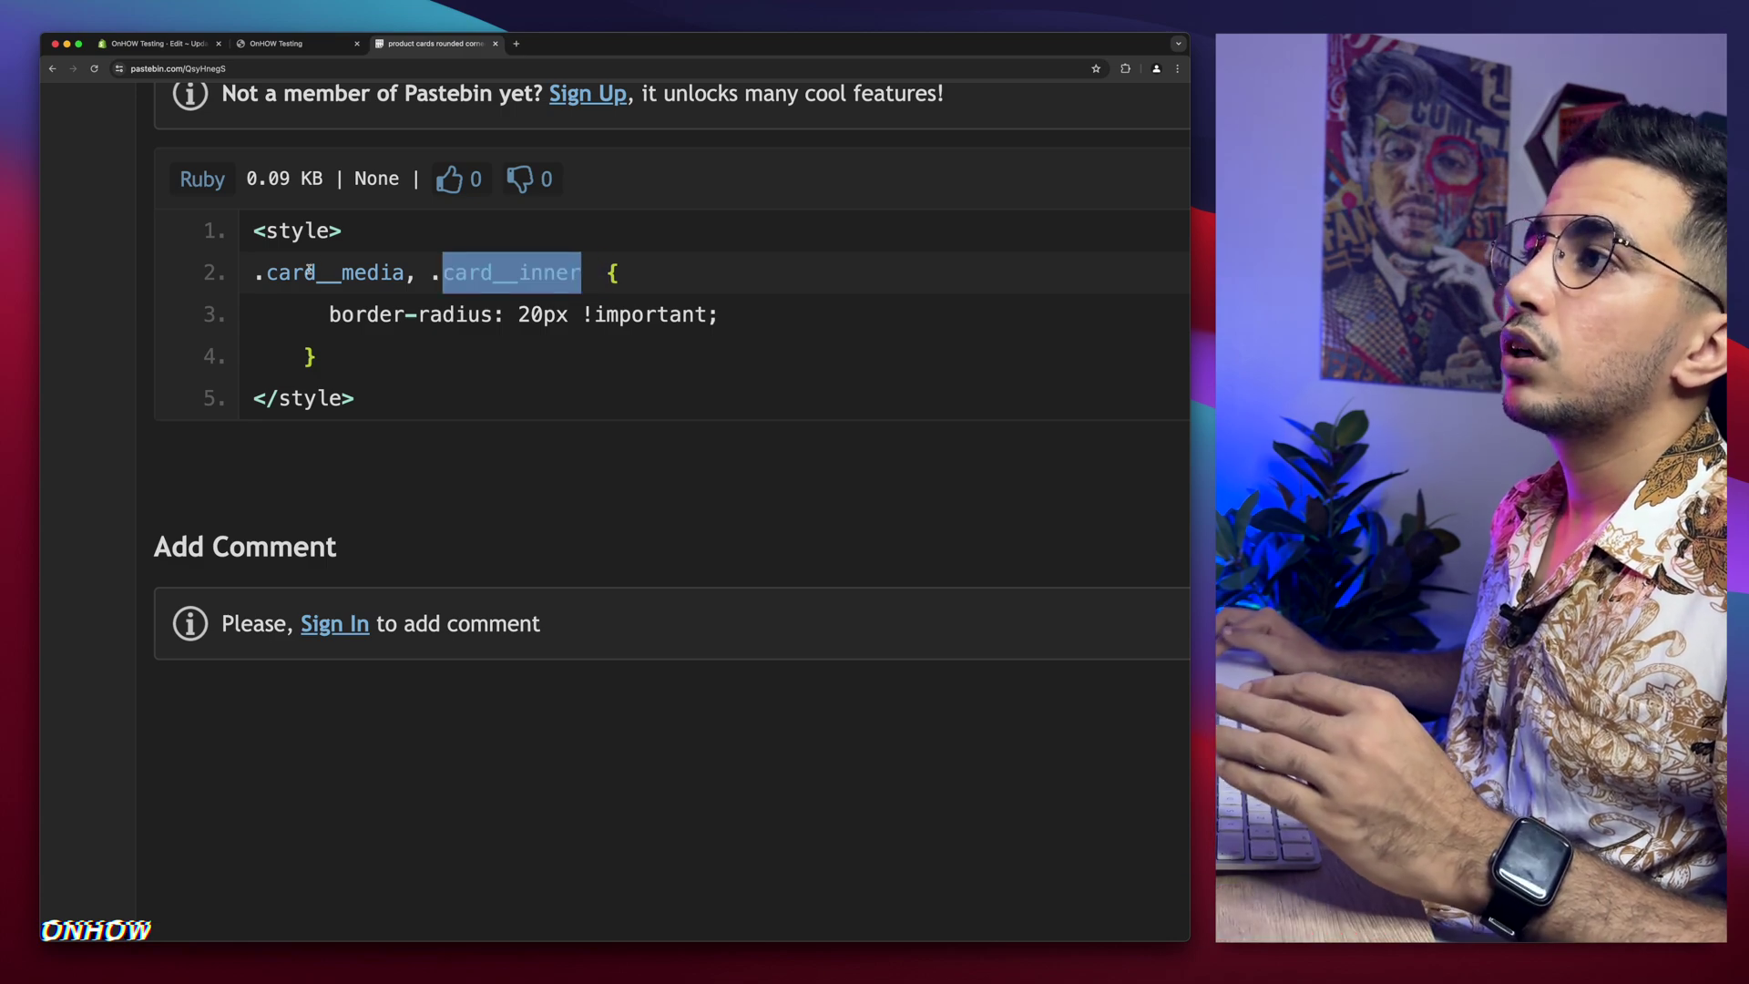
drag(265, 272, 404, 272)
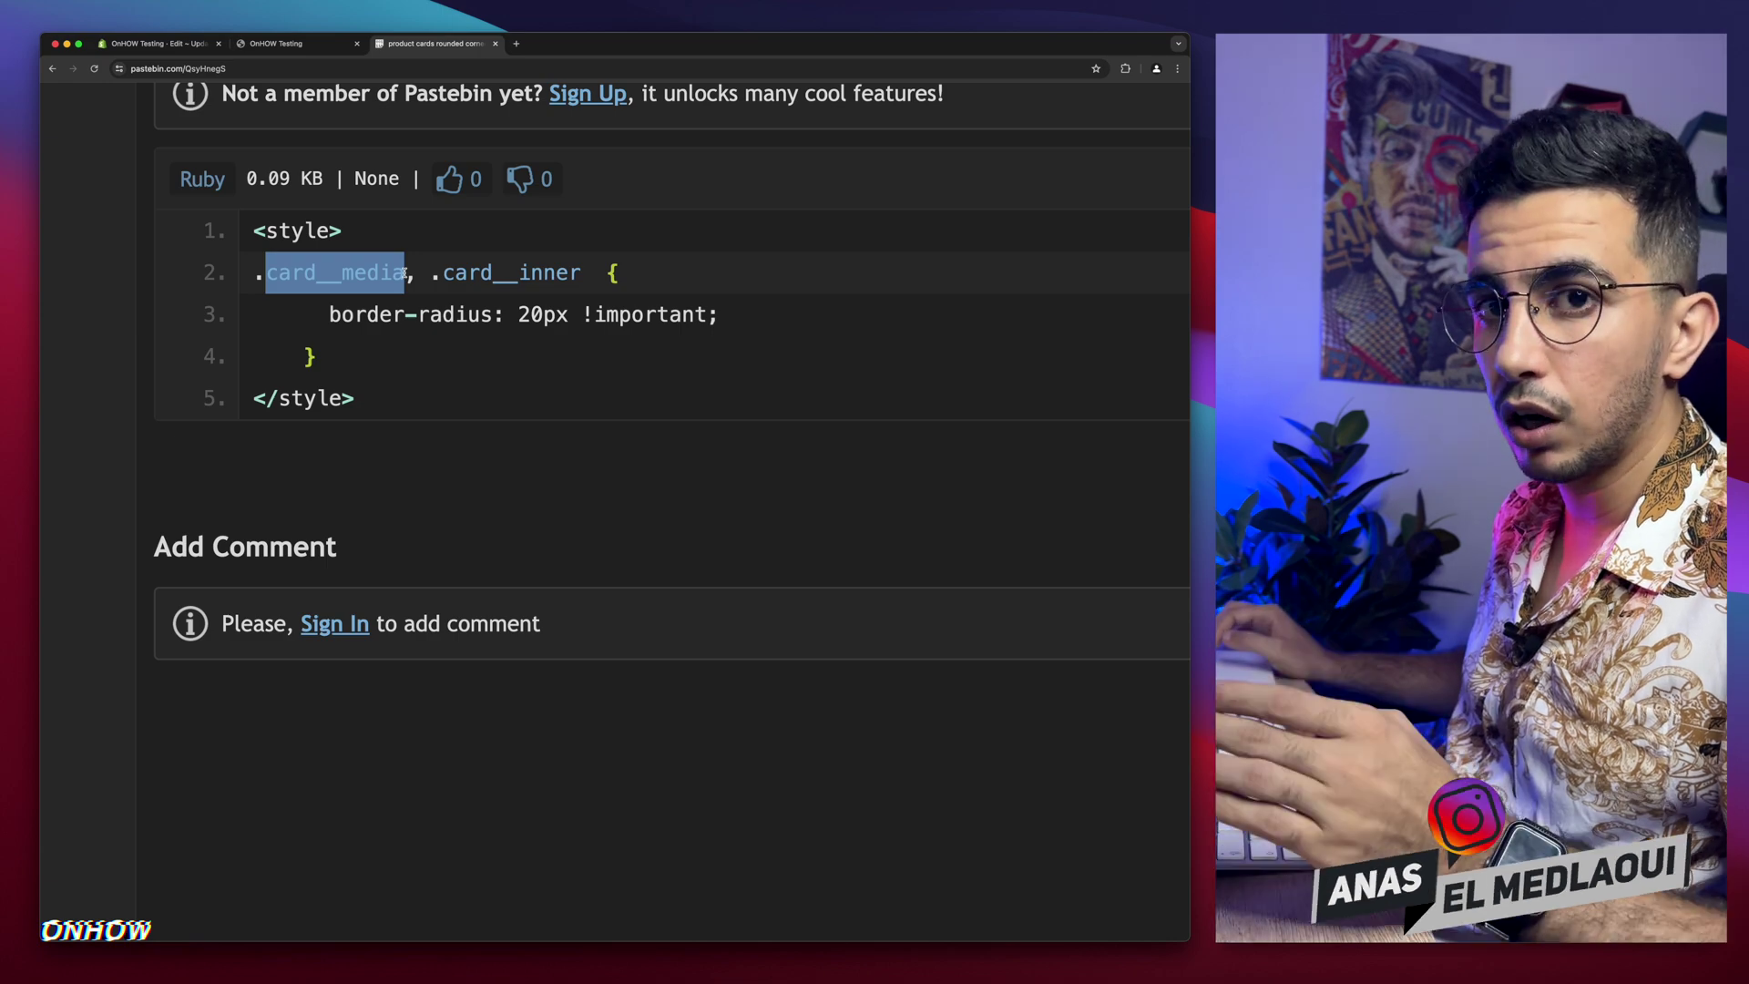
click(328, 314)
Step: Highlight the border-radius: 20px !important declaration and the two card selectors again
drag(328, 314, 545, 314)
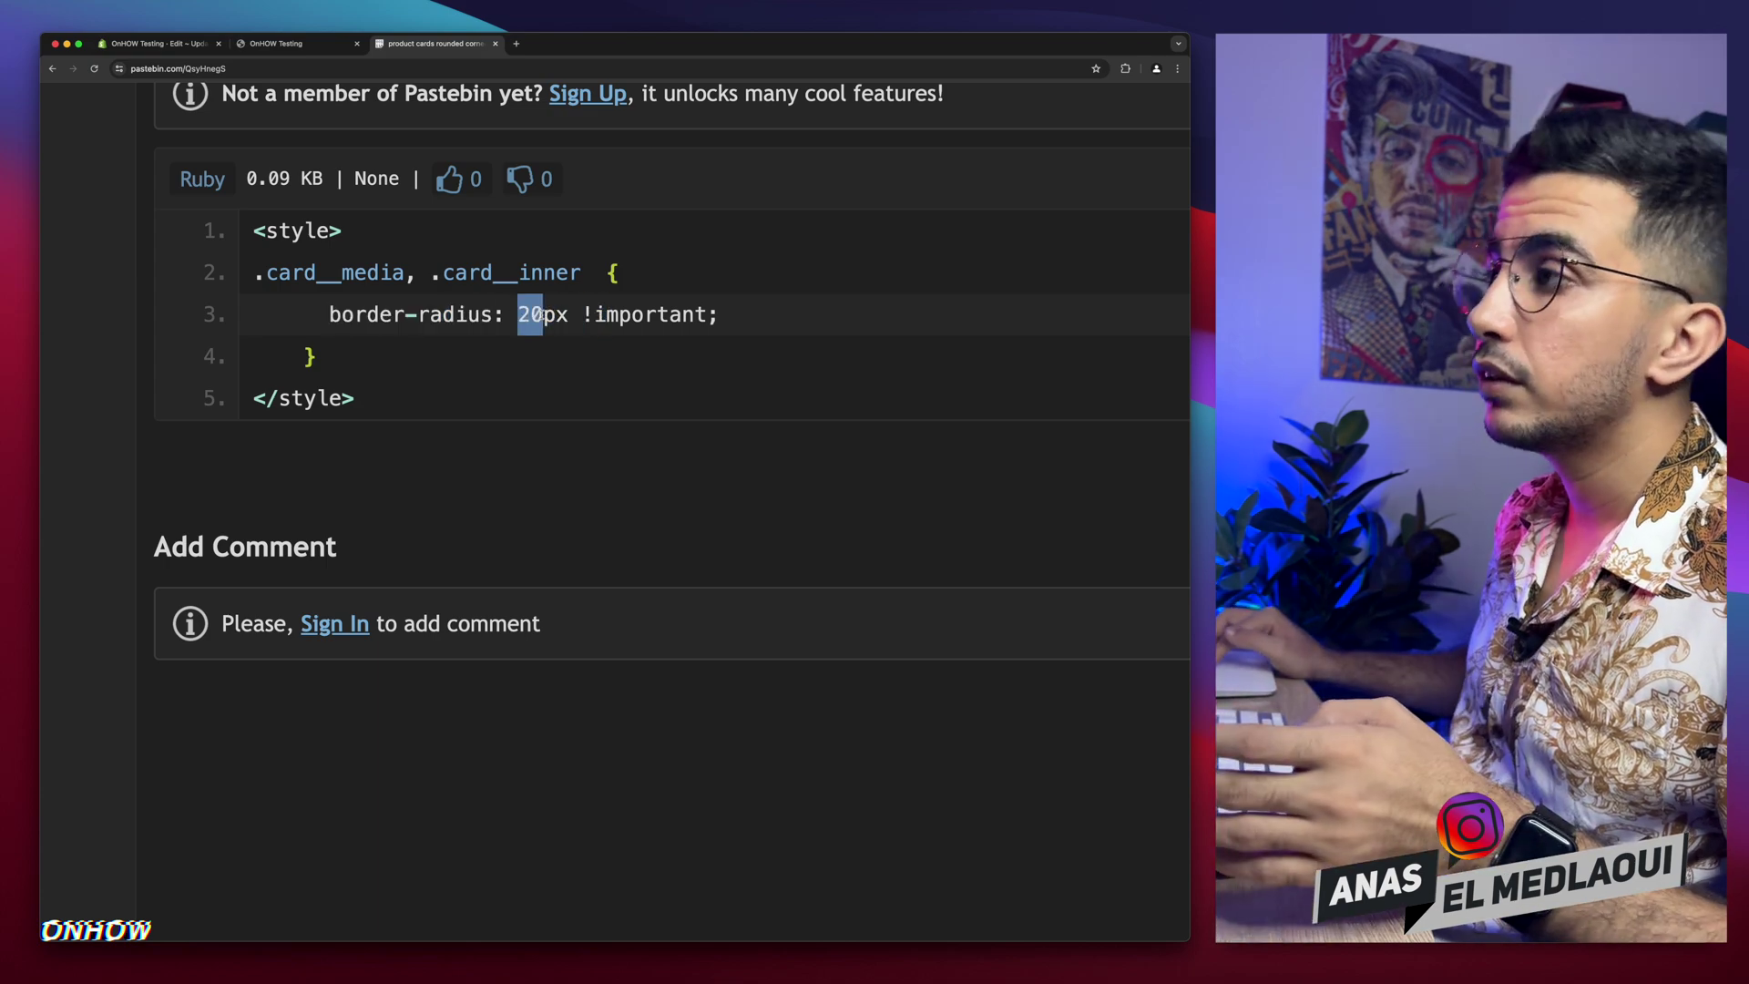
click(536, 314)
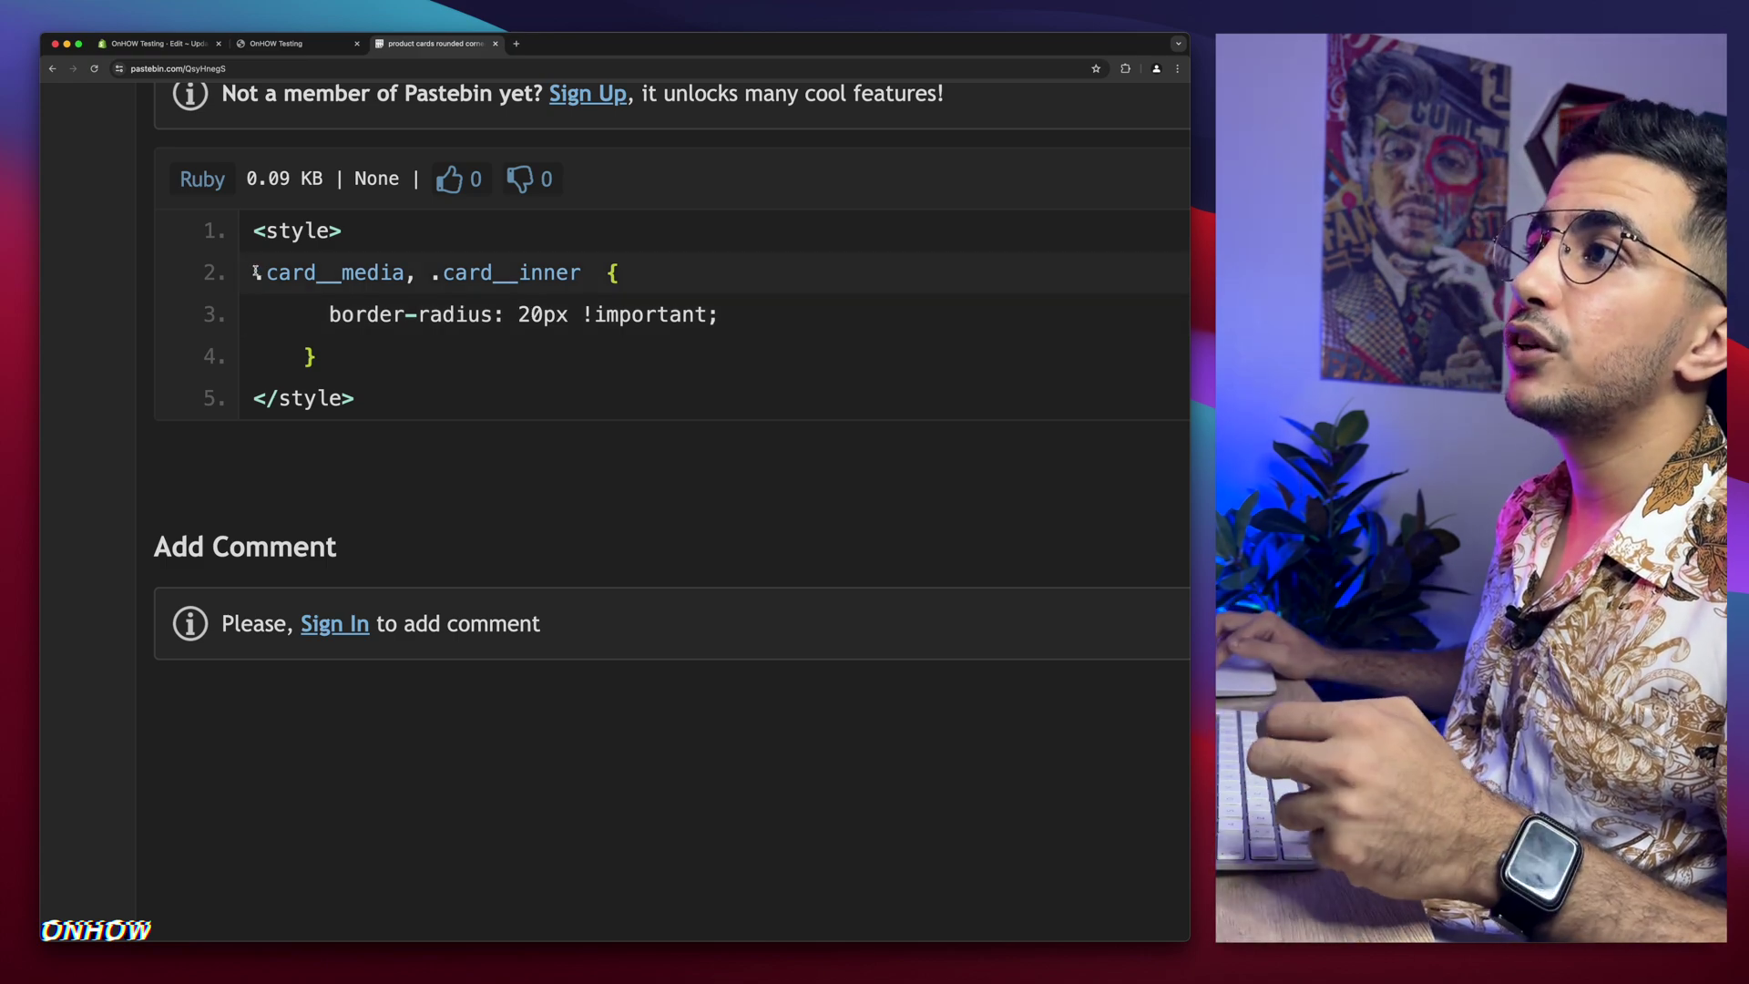
drag(264, 272, 903, 335)
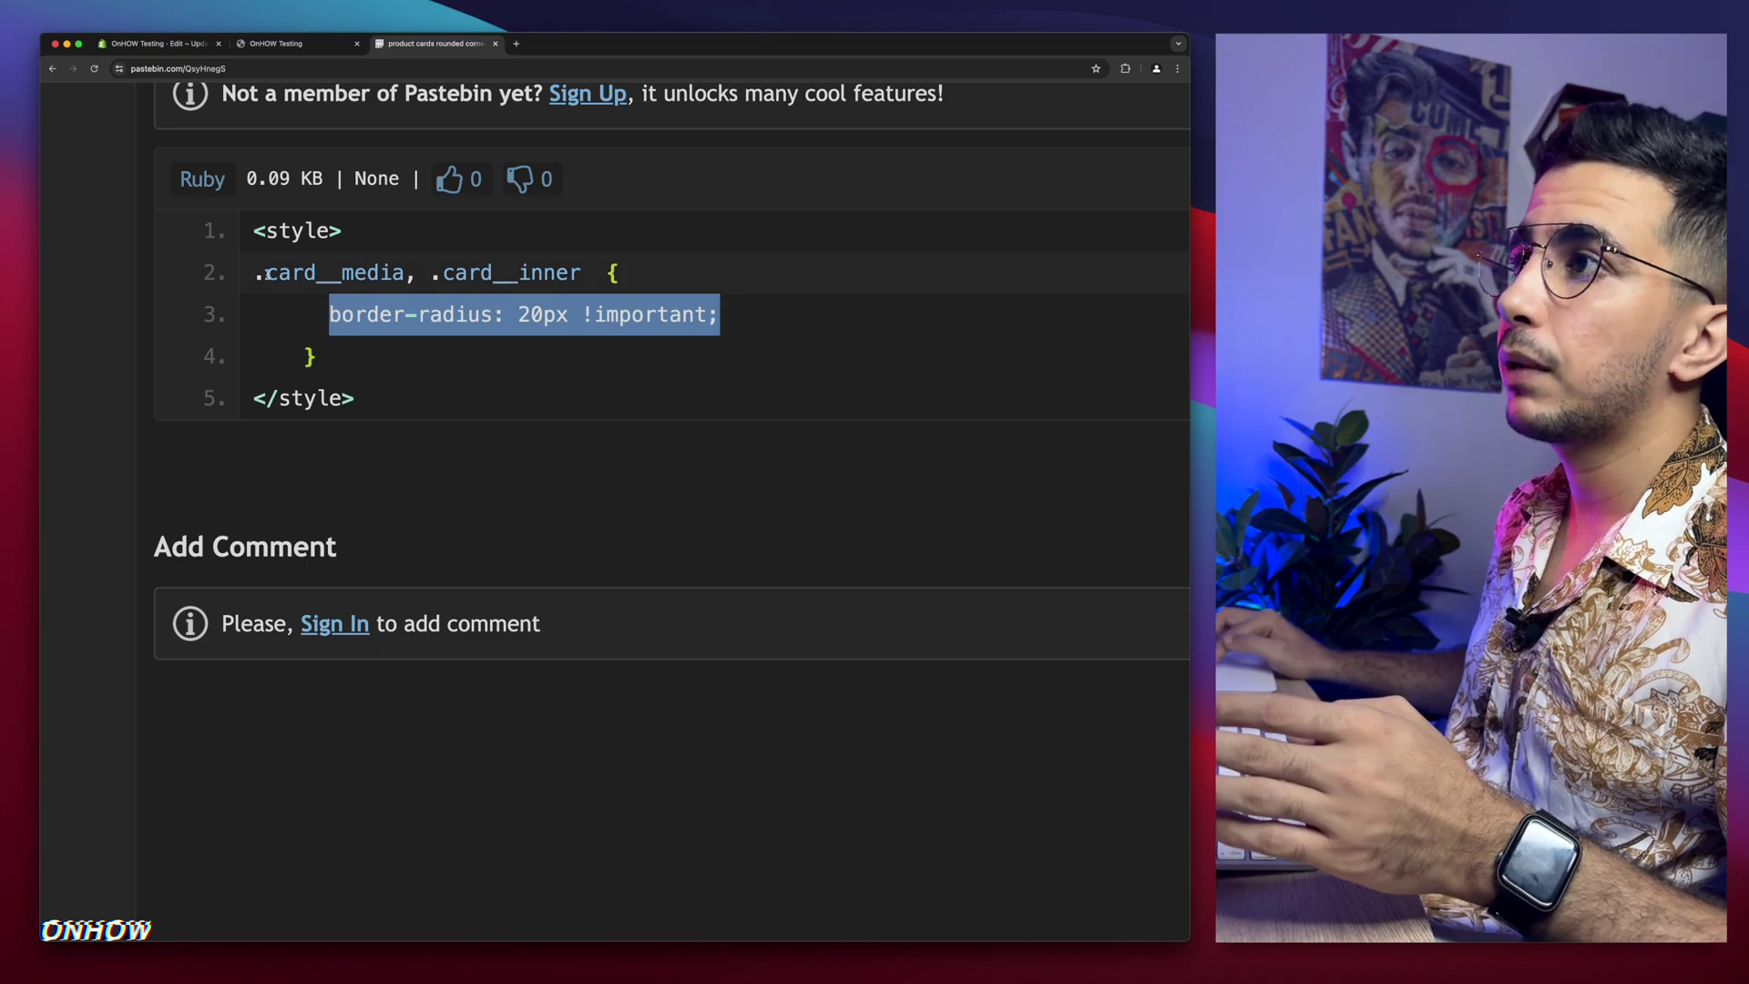
drag(266, 273, 399, 273)
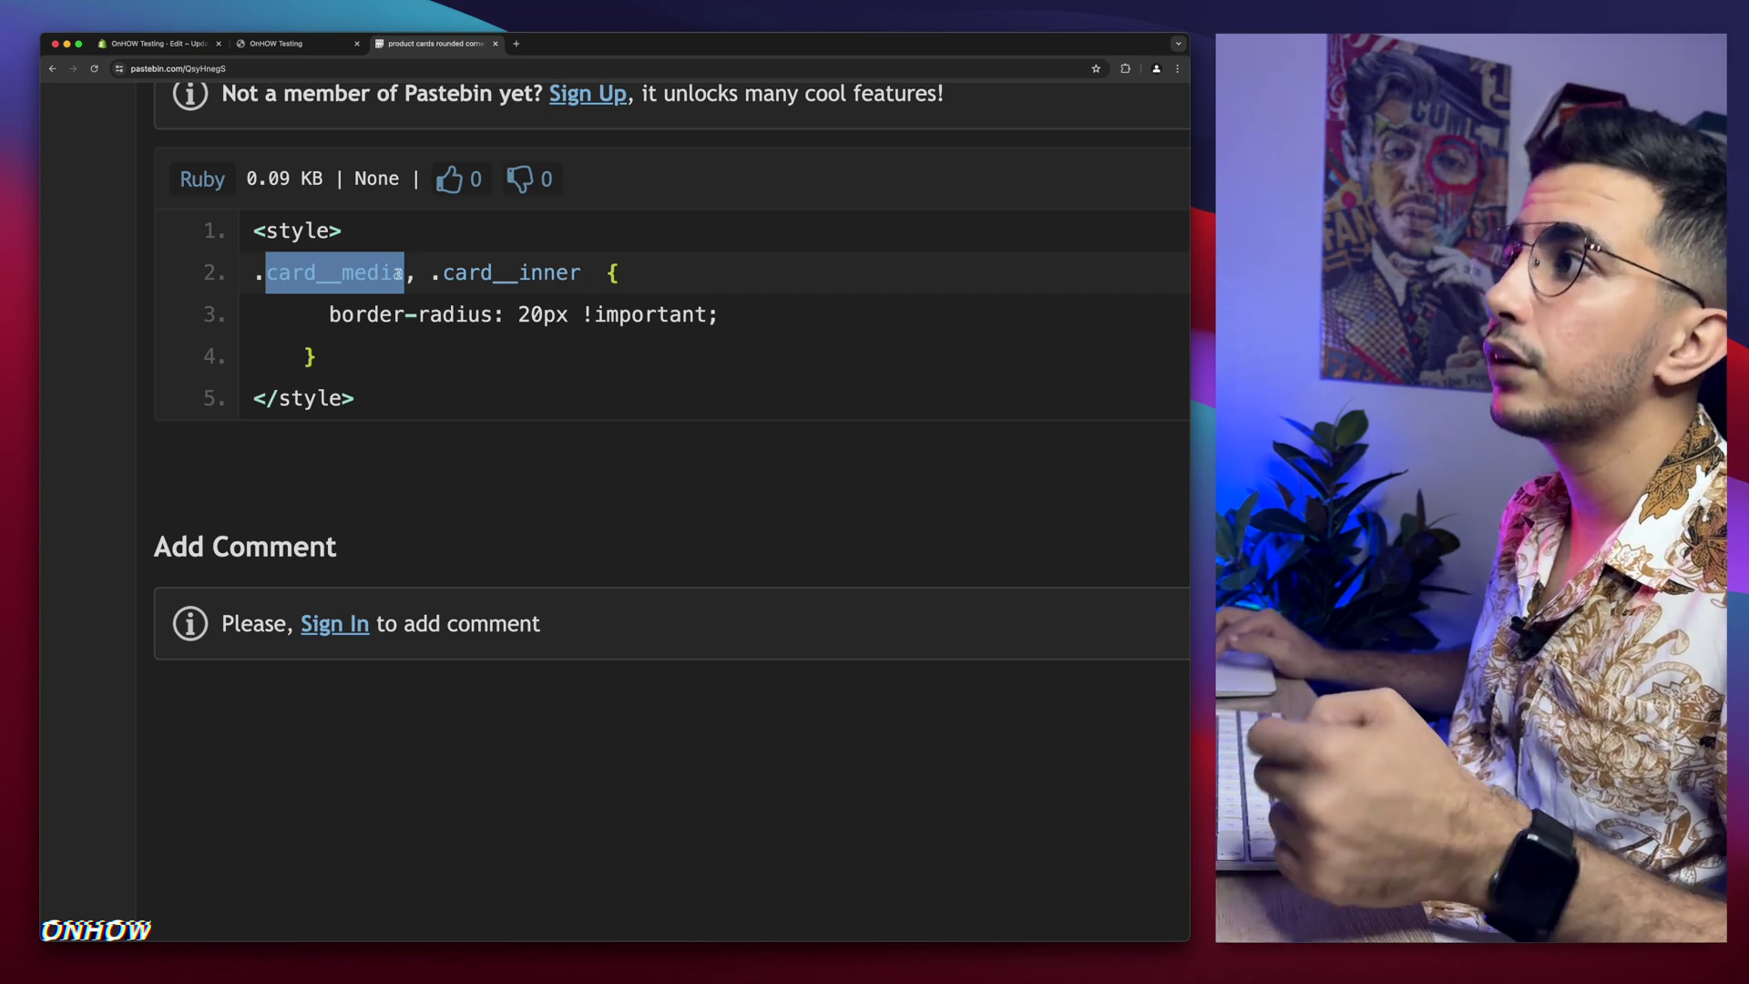
drag(444, 270, 508, 271)
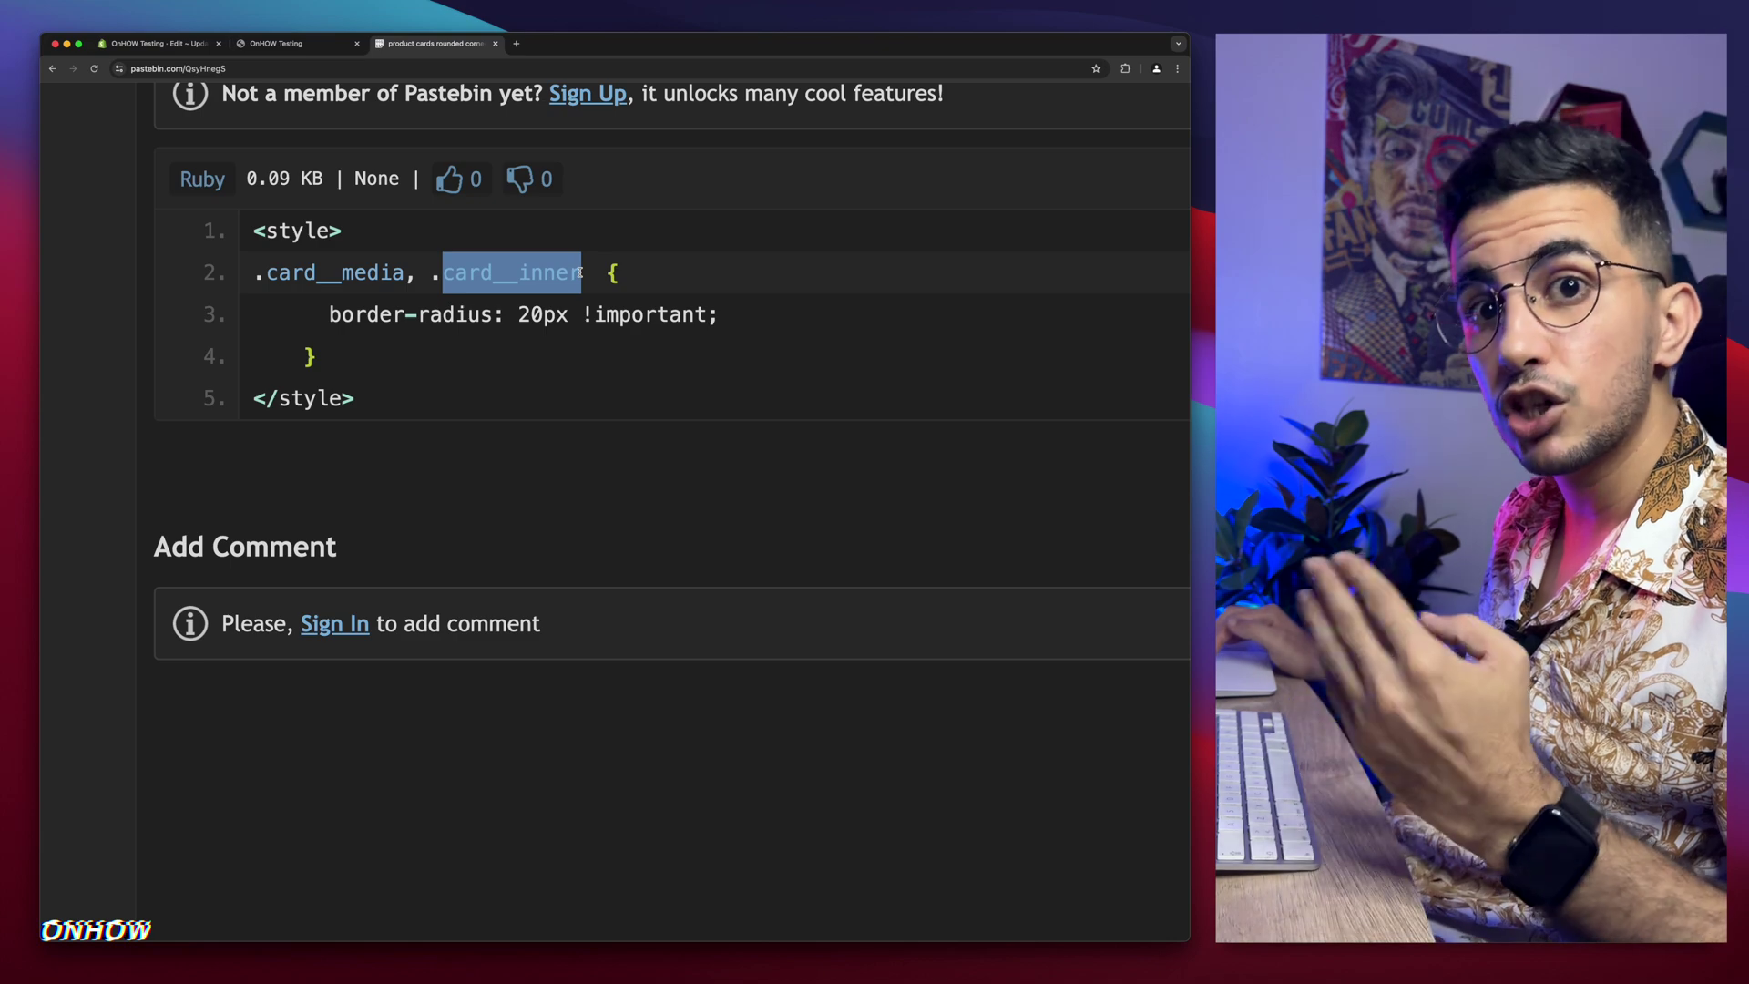
drag(322, 310, 880, 316)
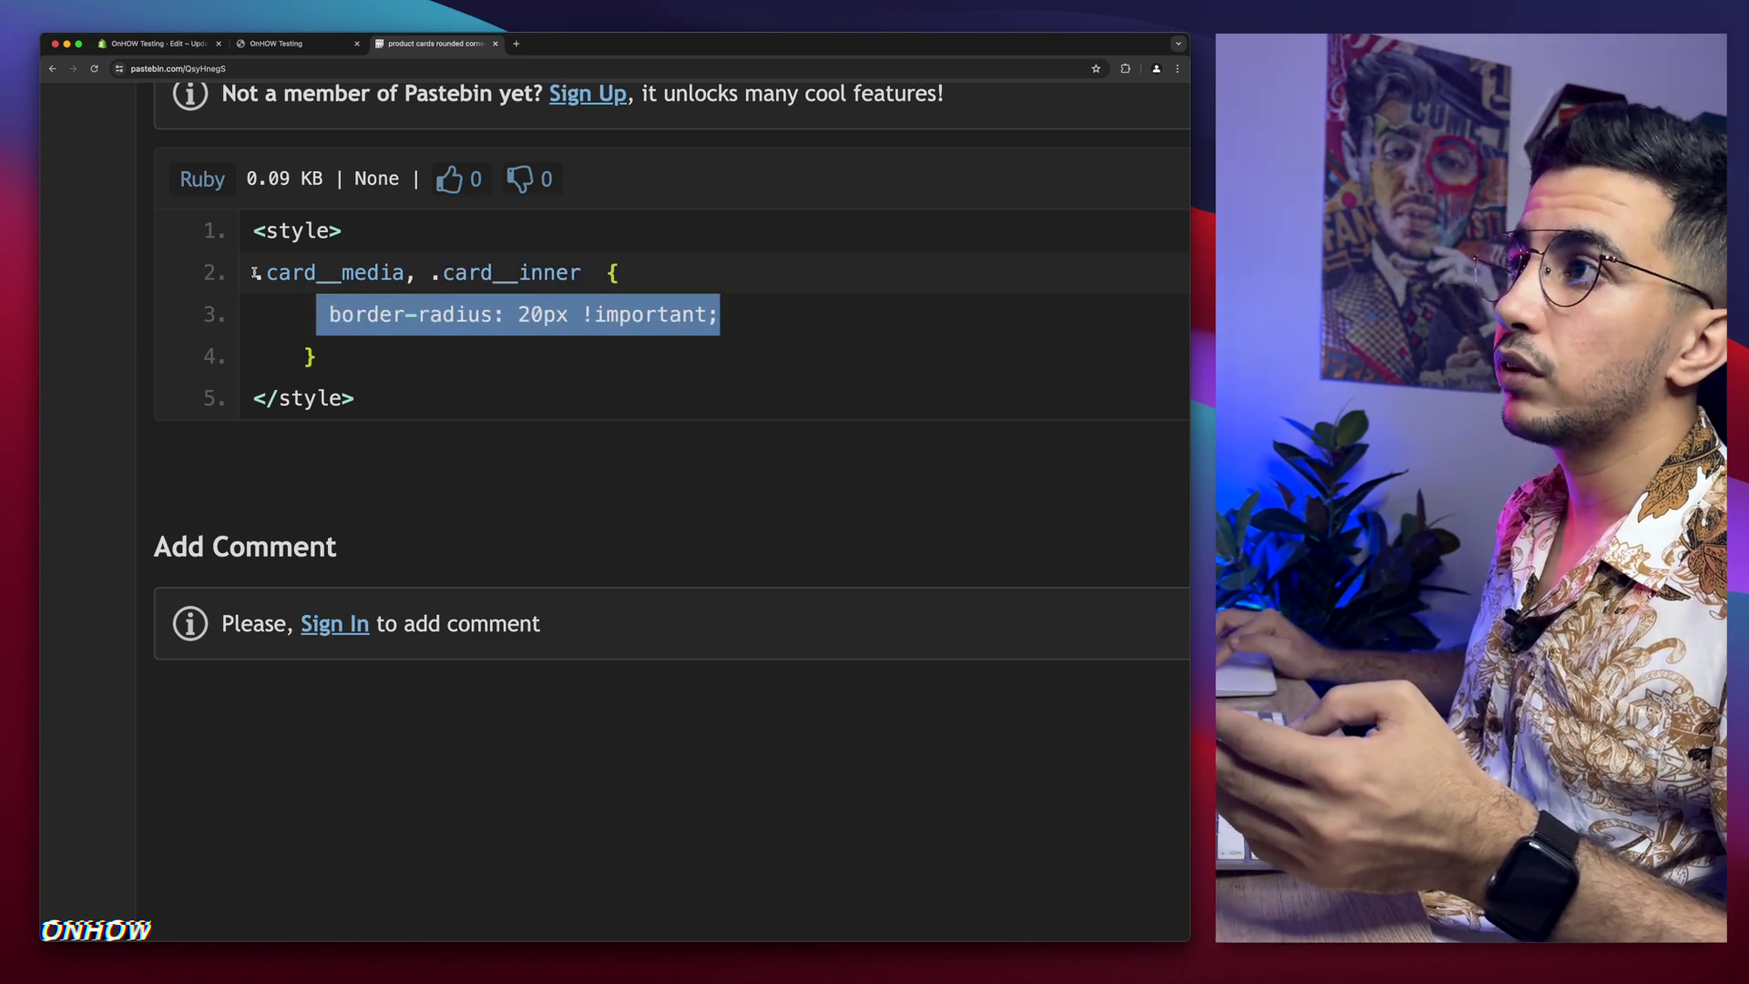
drag(254, 272, 587, 267)
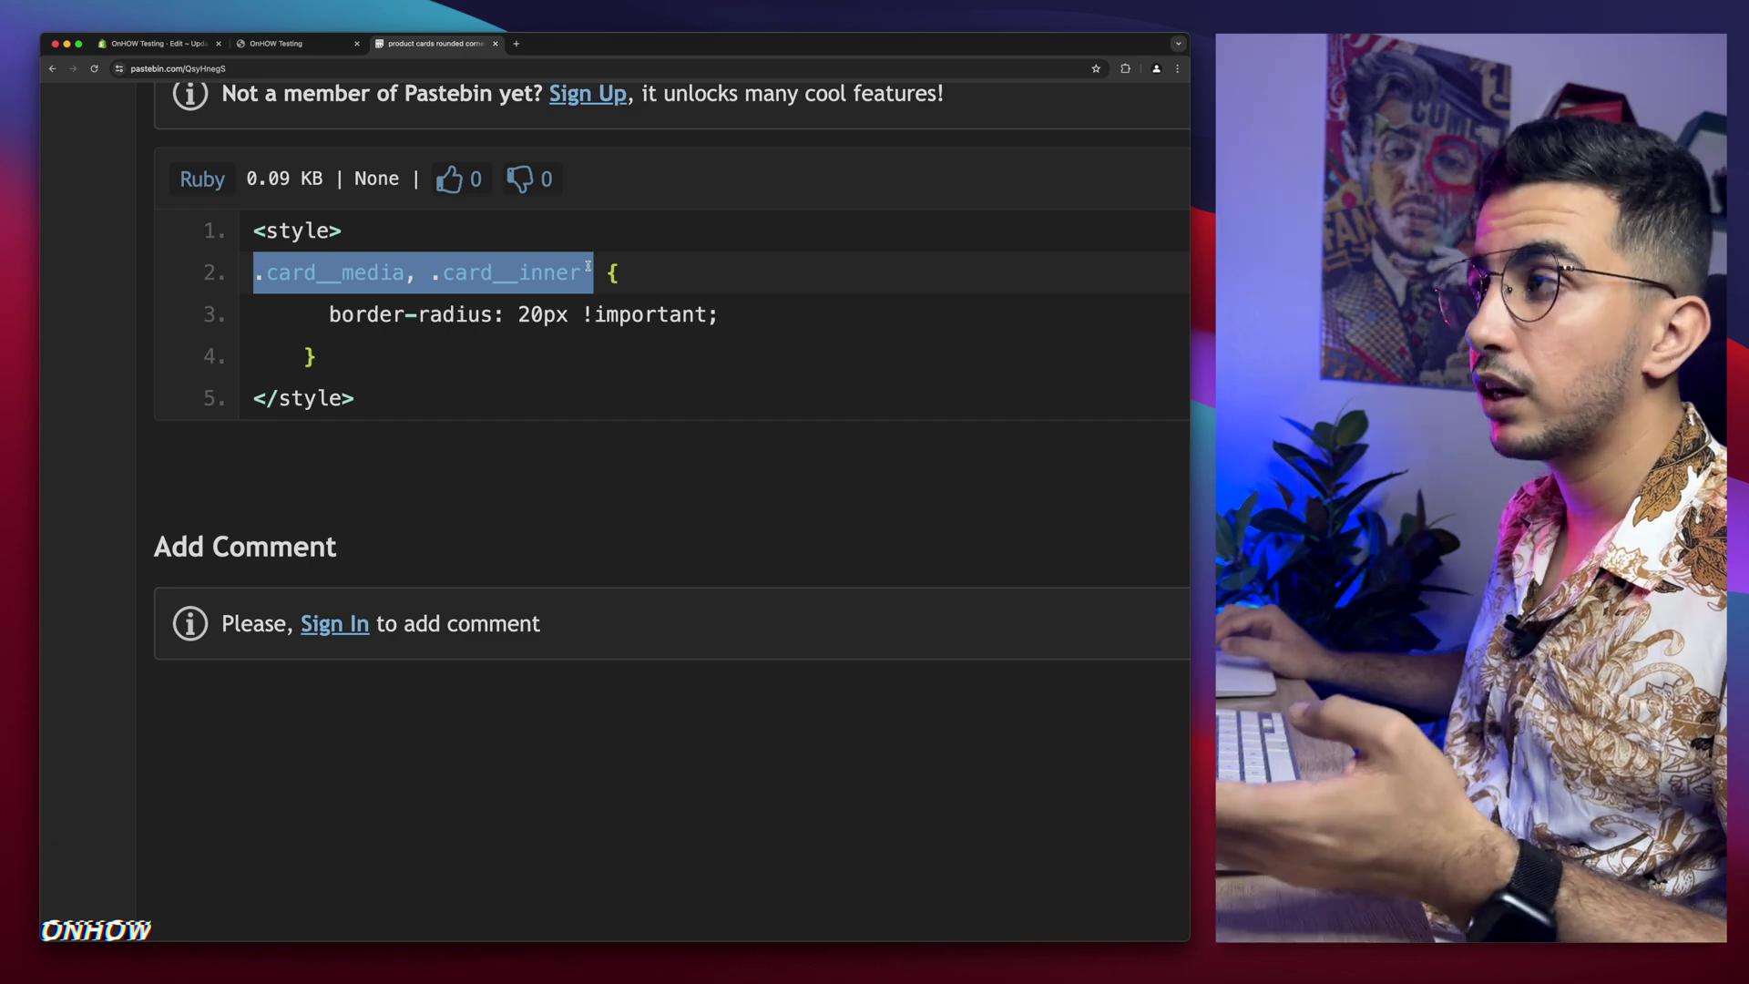
Step: Highlight the .card__inner and .card__media selectors in turn on line 2
click(436, 273)
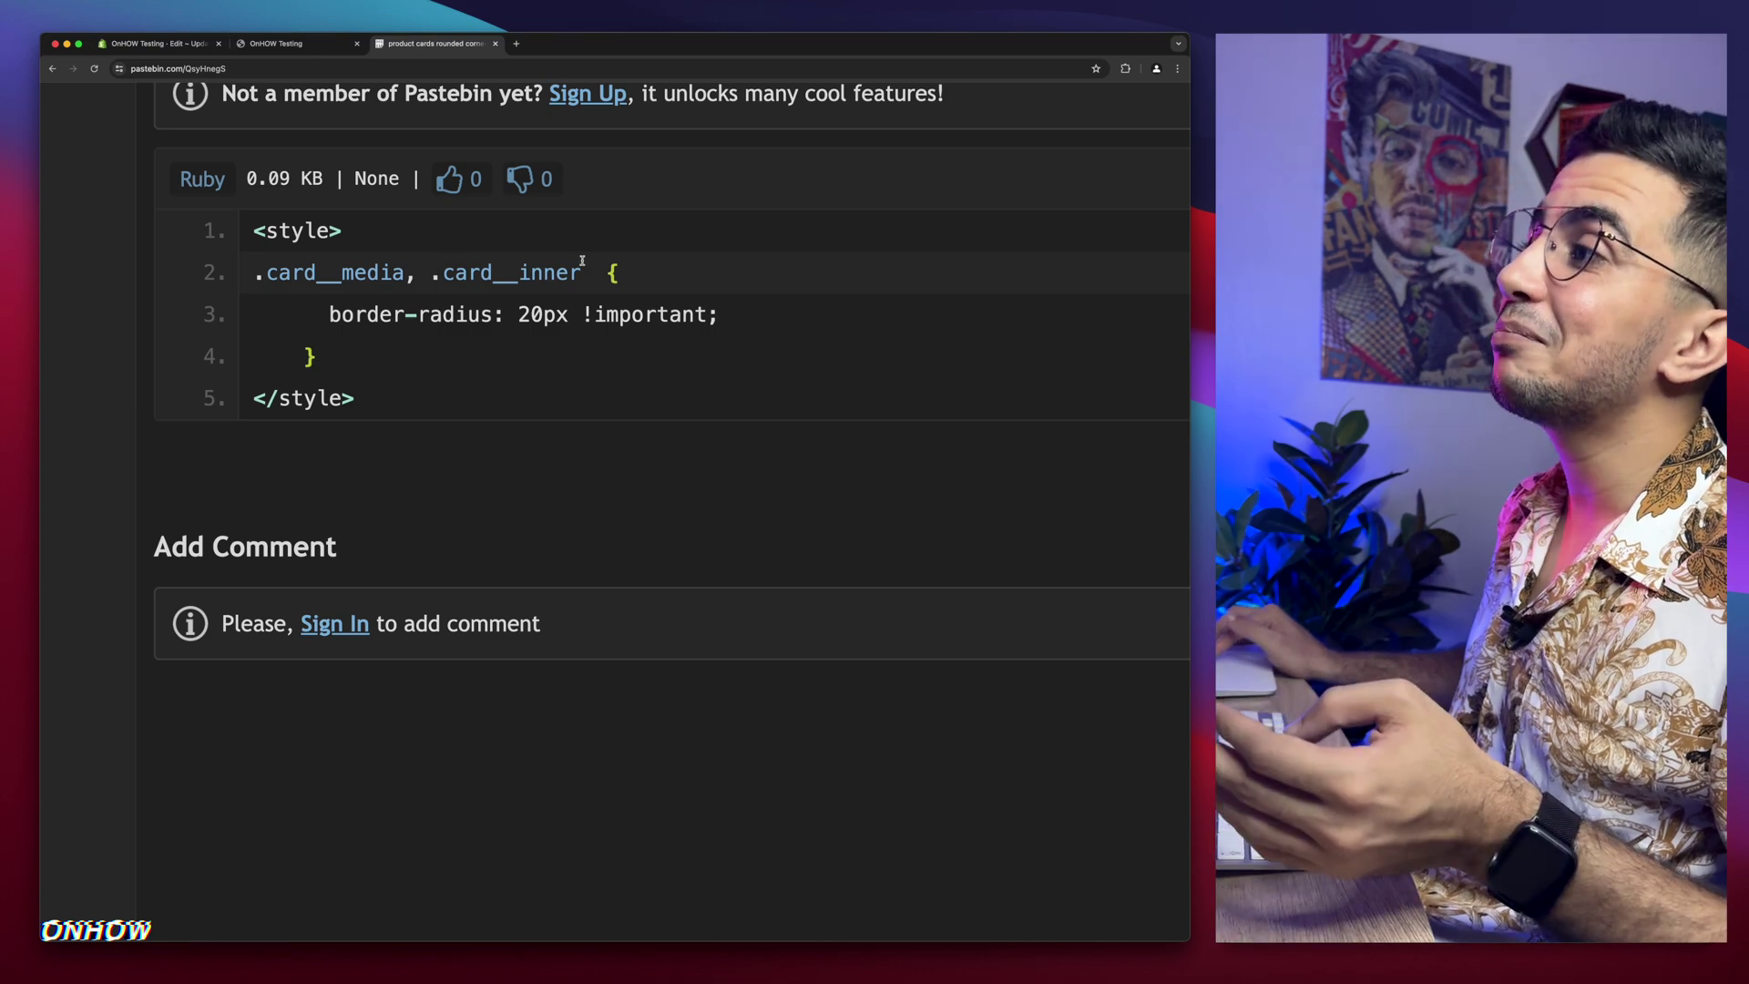
drag(585, 270, 407, 271)
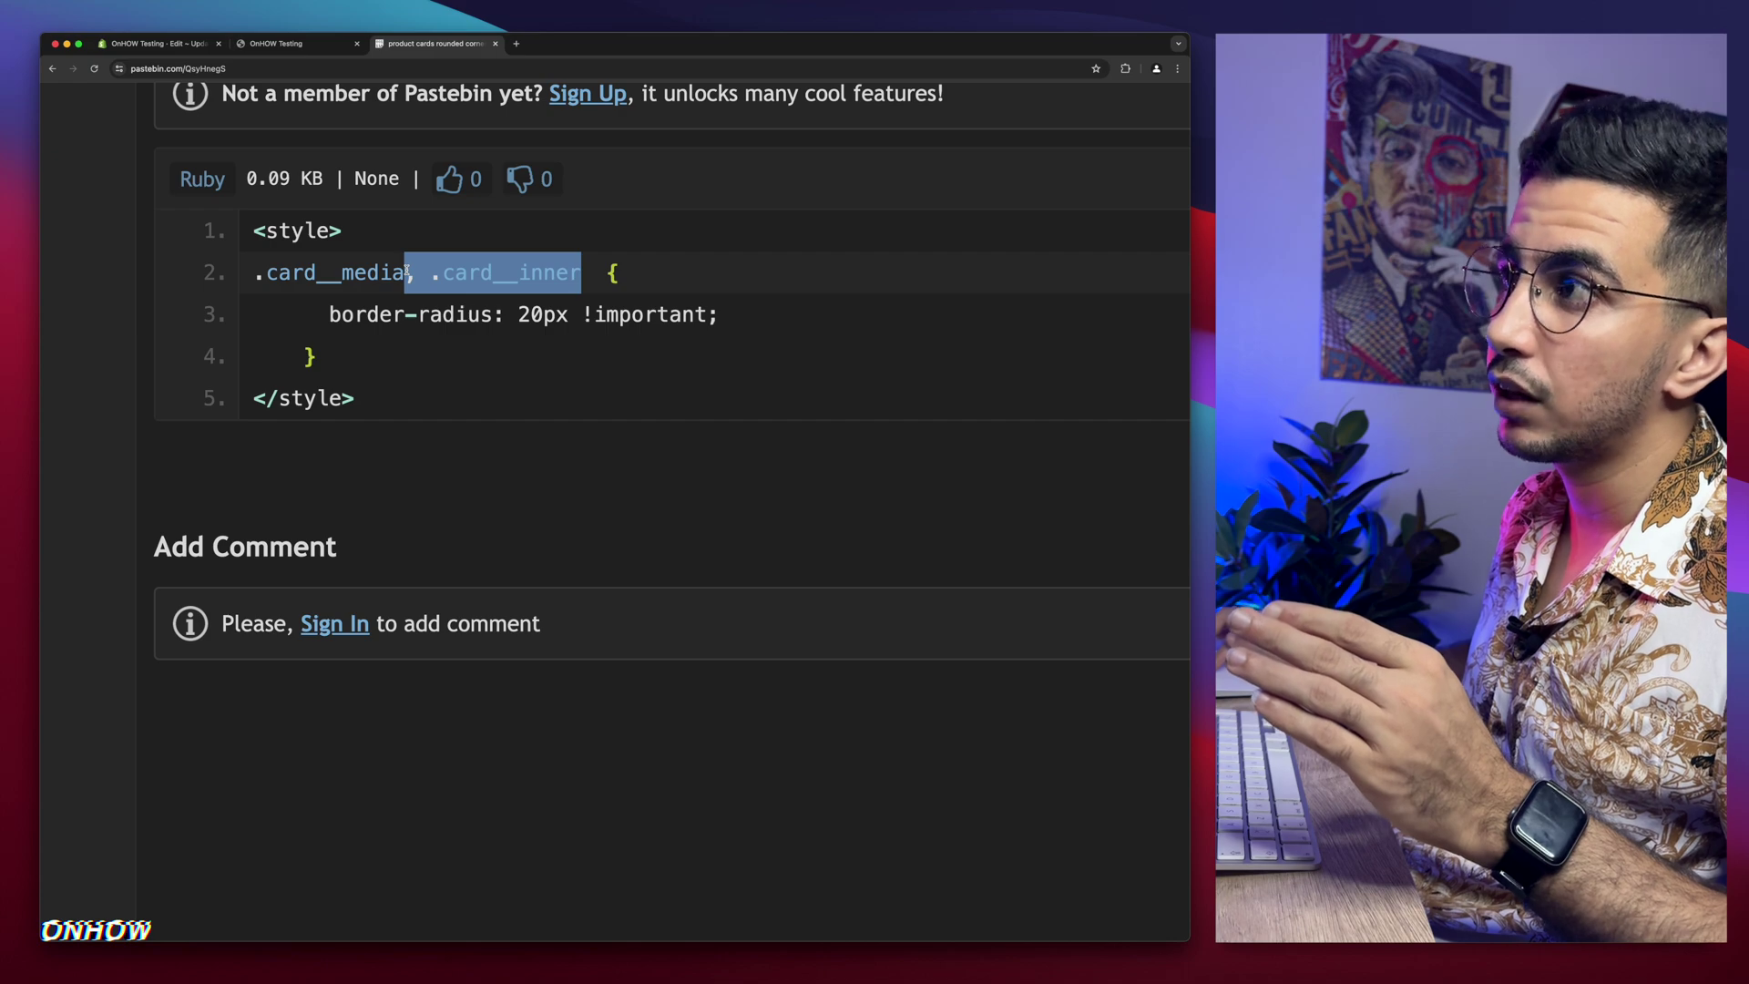
click(407, 270)
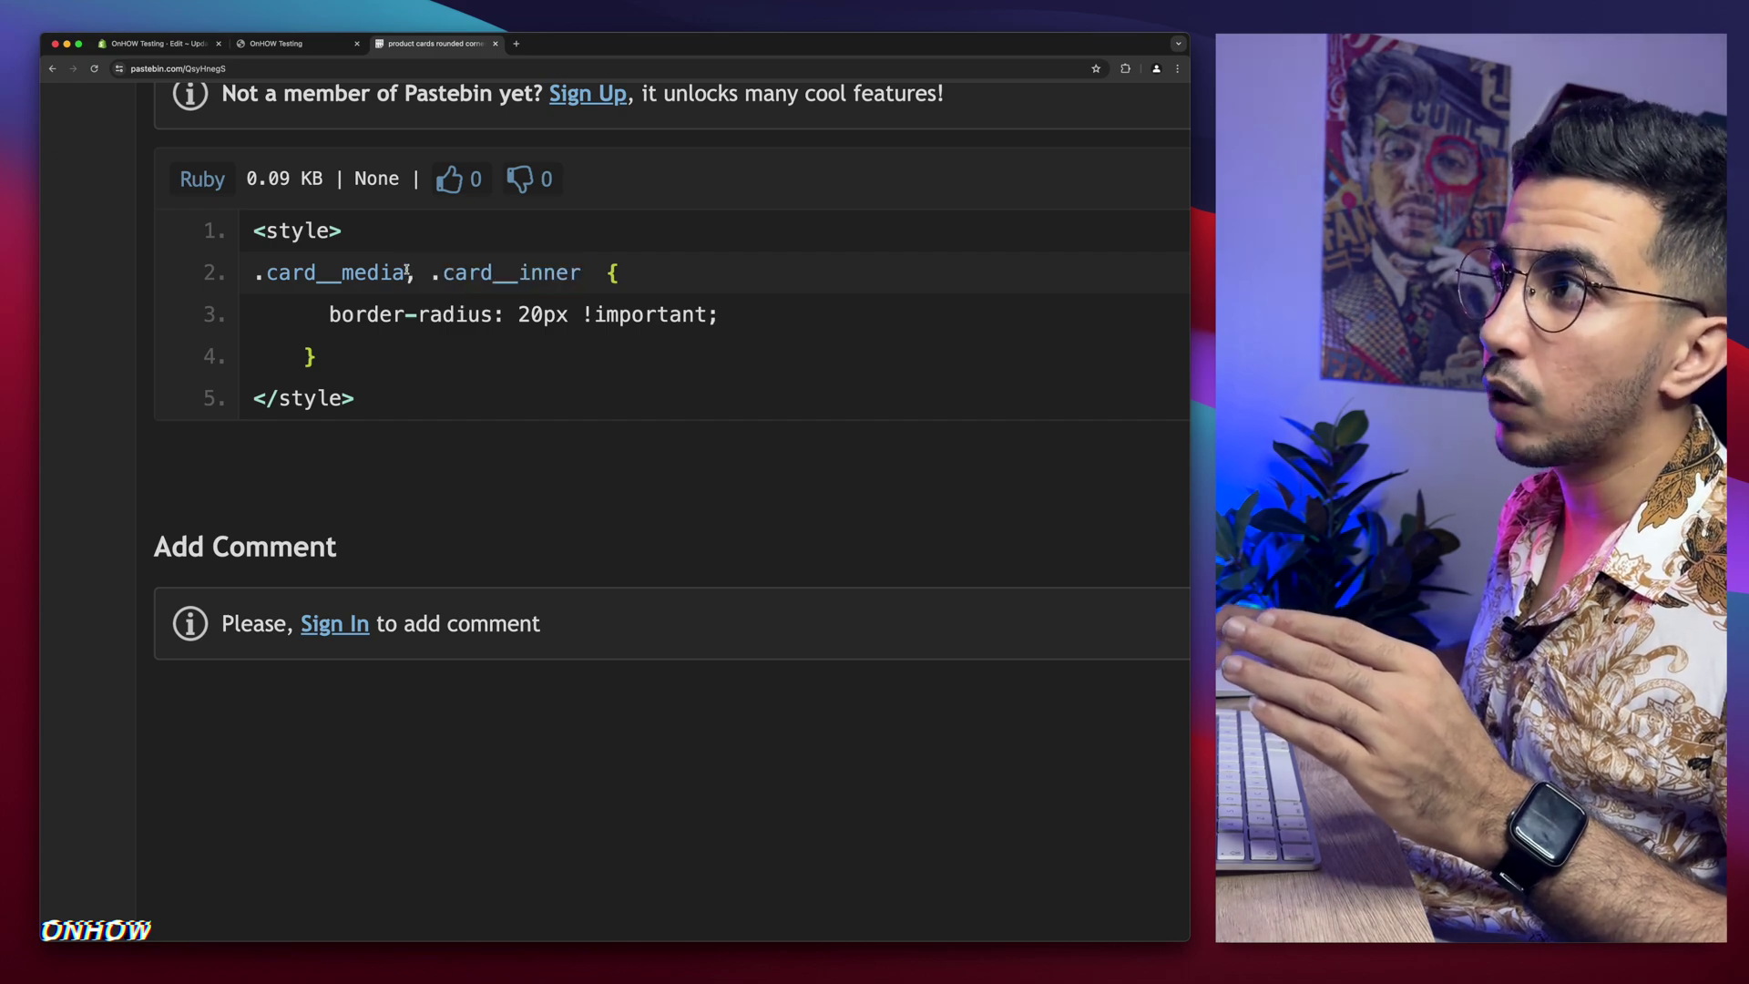
drag(407, 270, 582, 271)
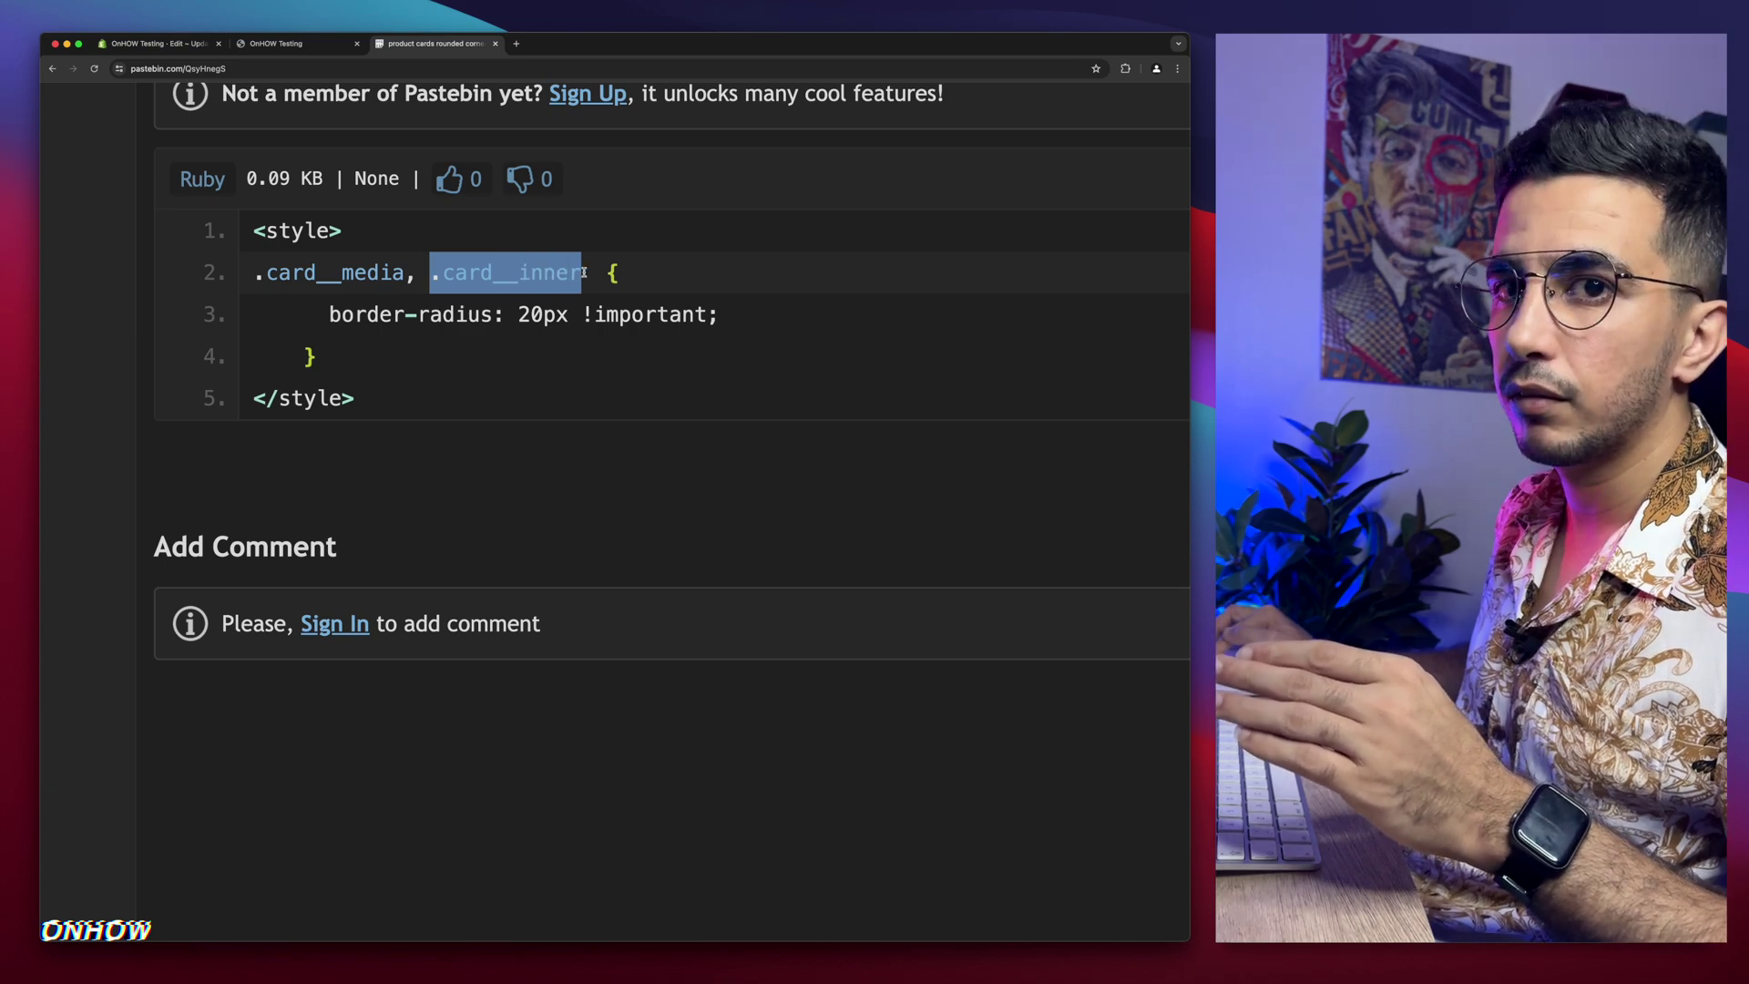
drag(402, 271, 254, 264)
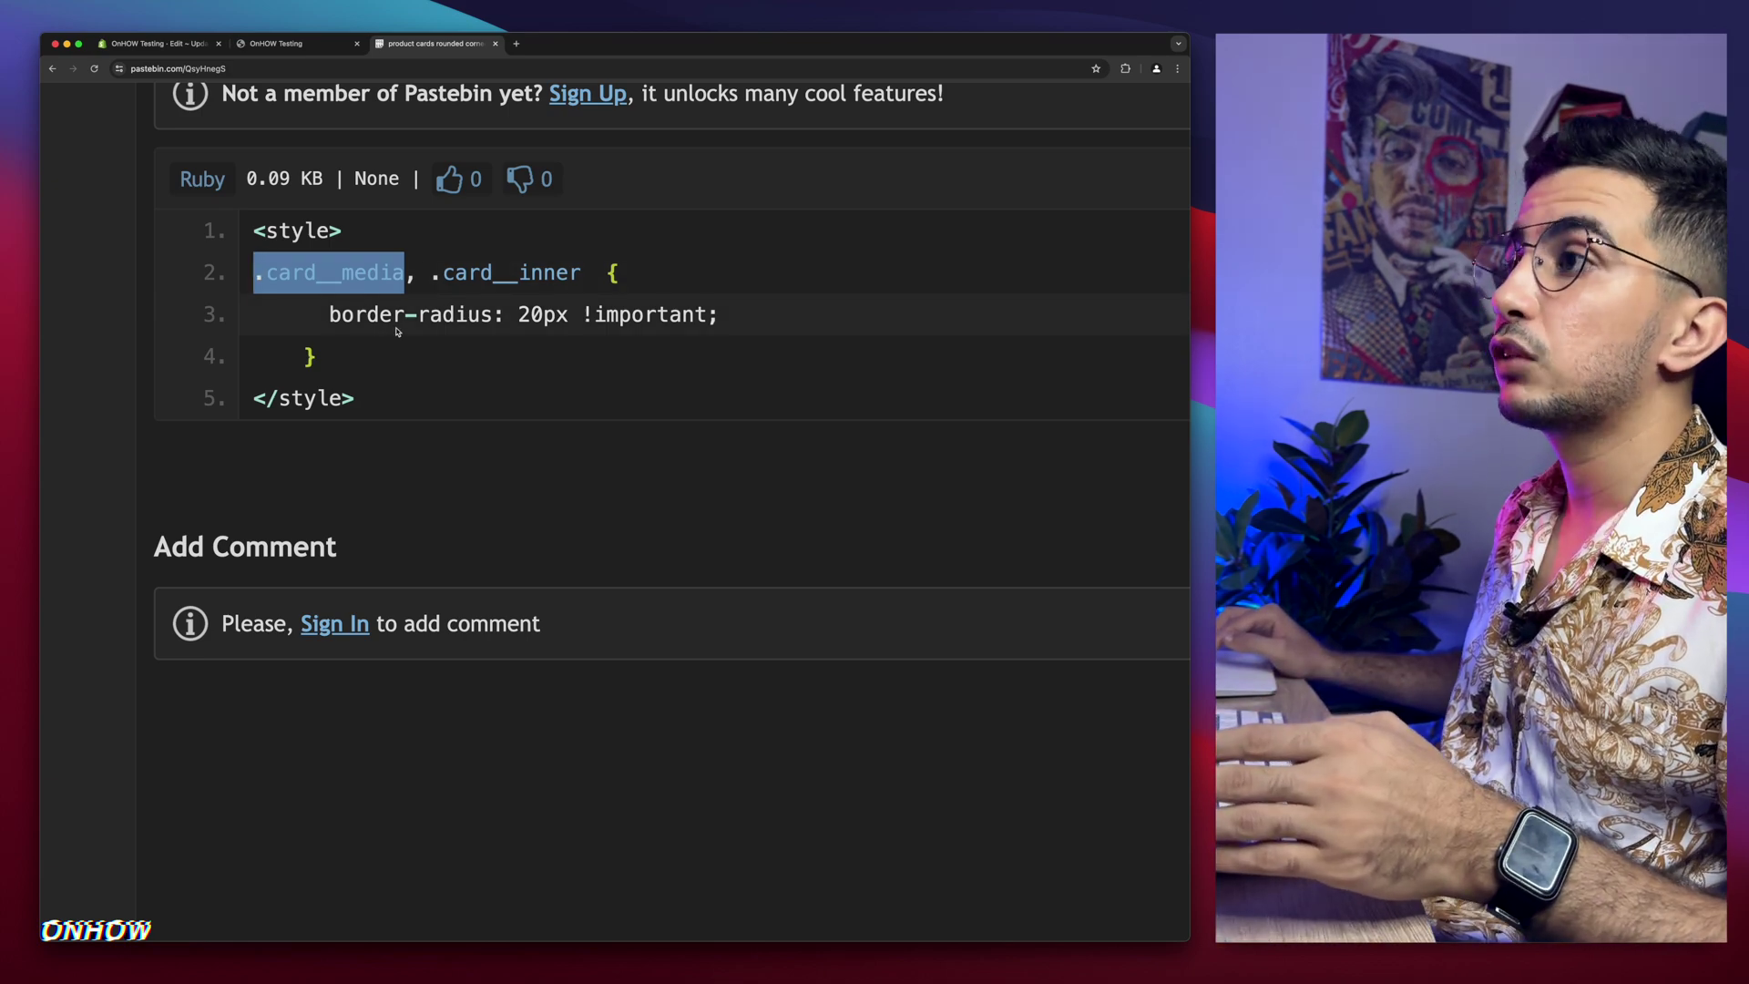
click(397, 332)
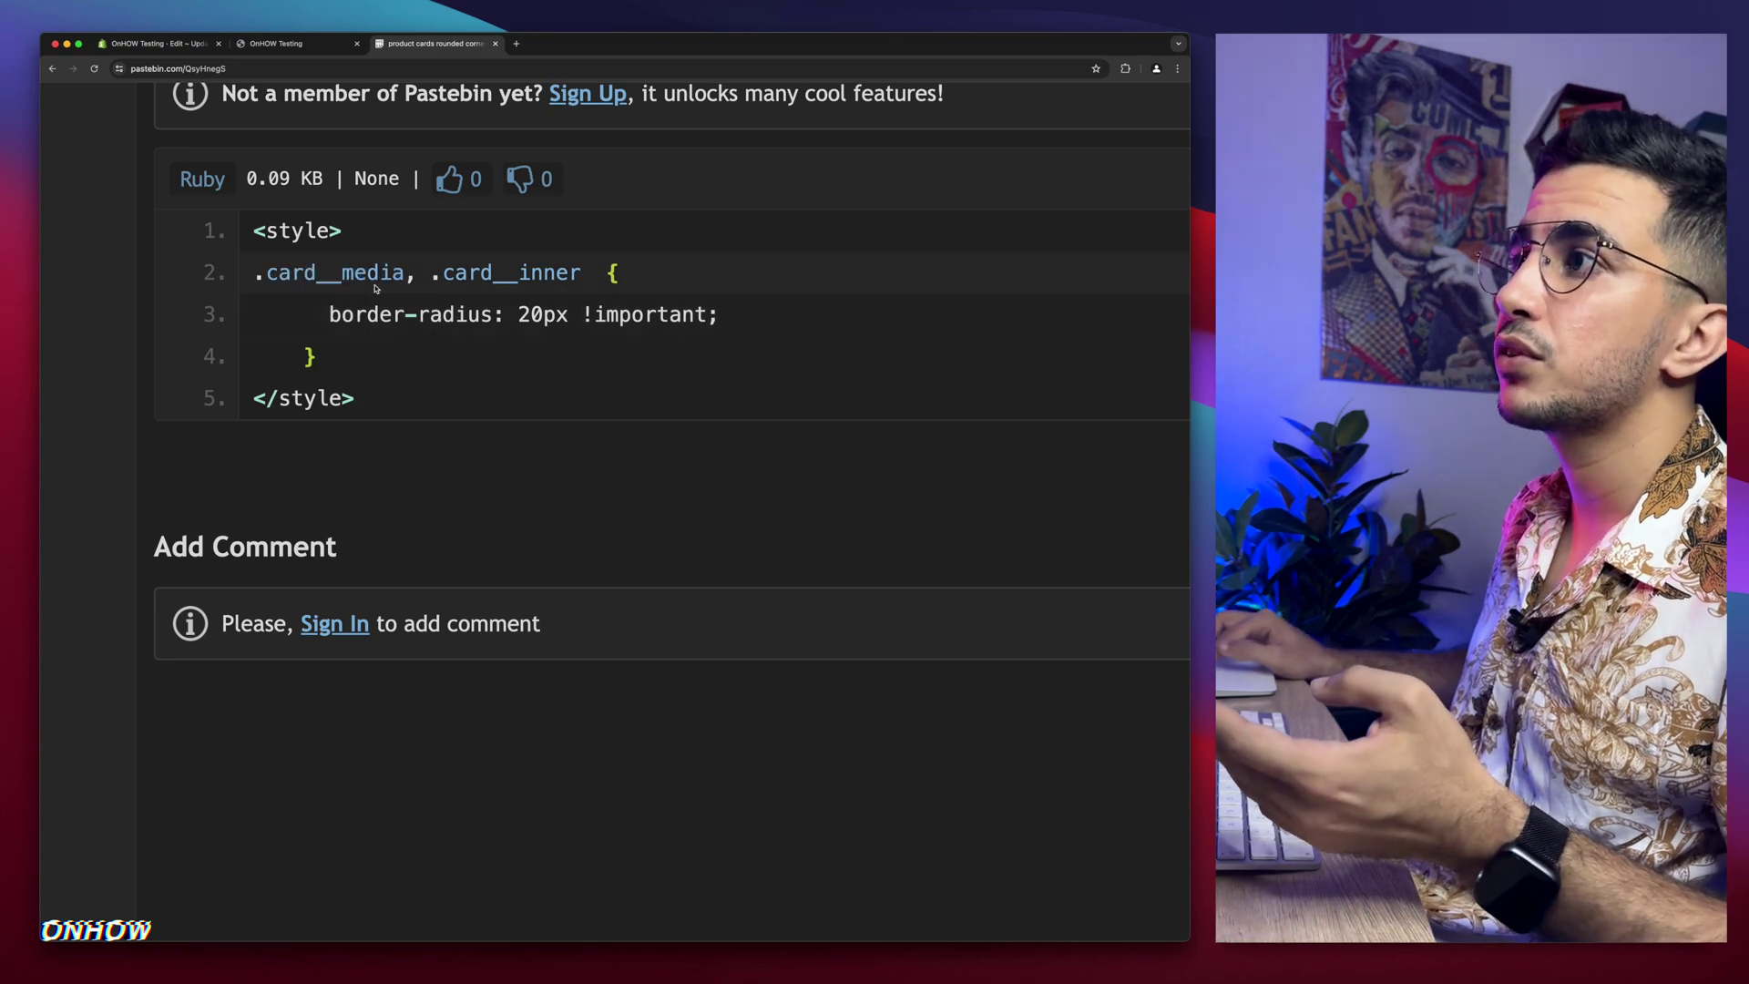
Step: Copy the whole five-line style block and reset the page zoom
drag(253, 223, 426, 386)
right_click(403, 315)
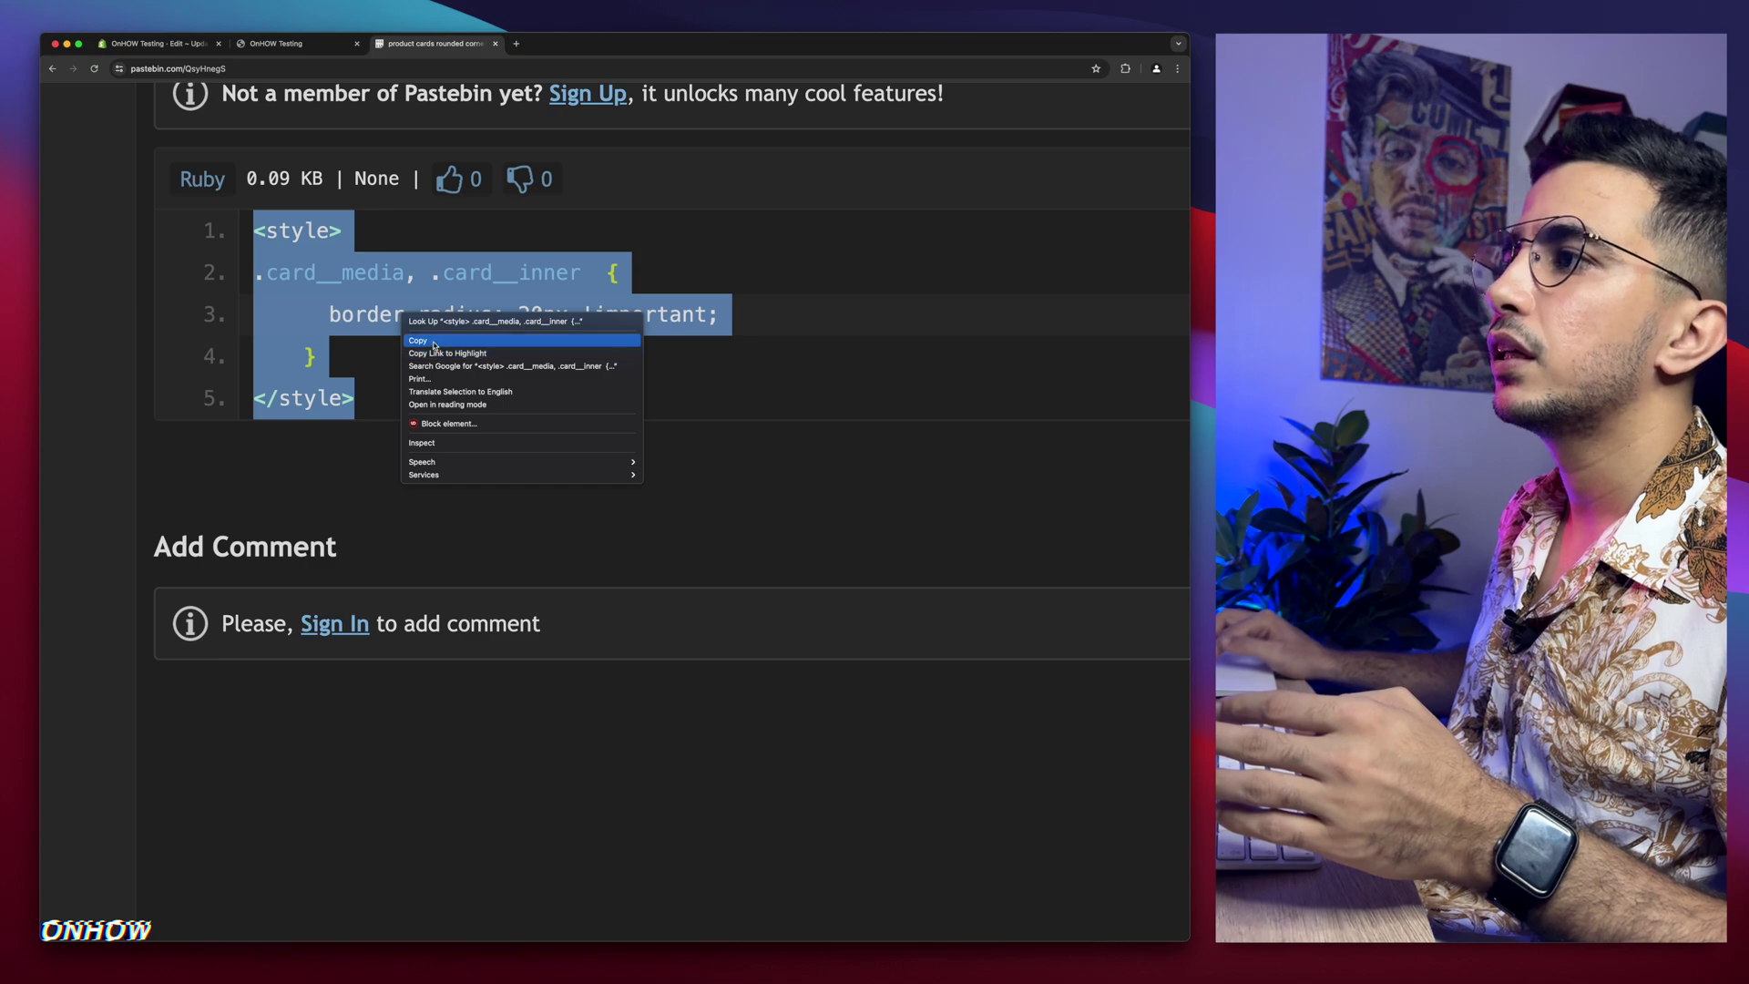
click(428, 339)
key(super+0)
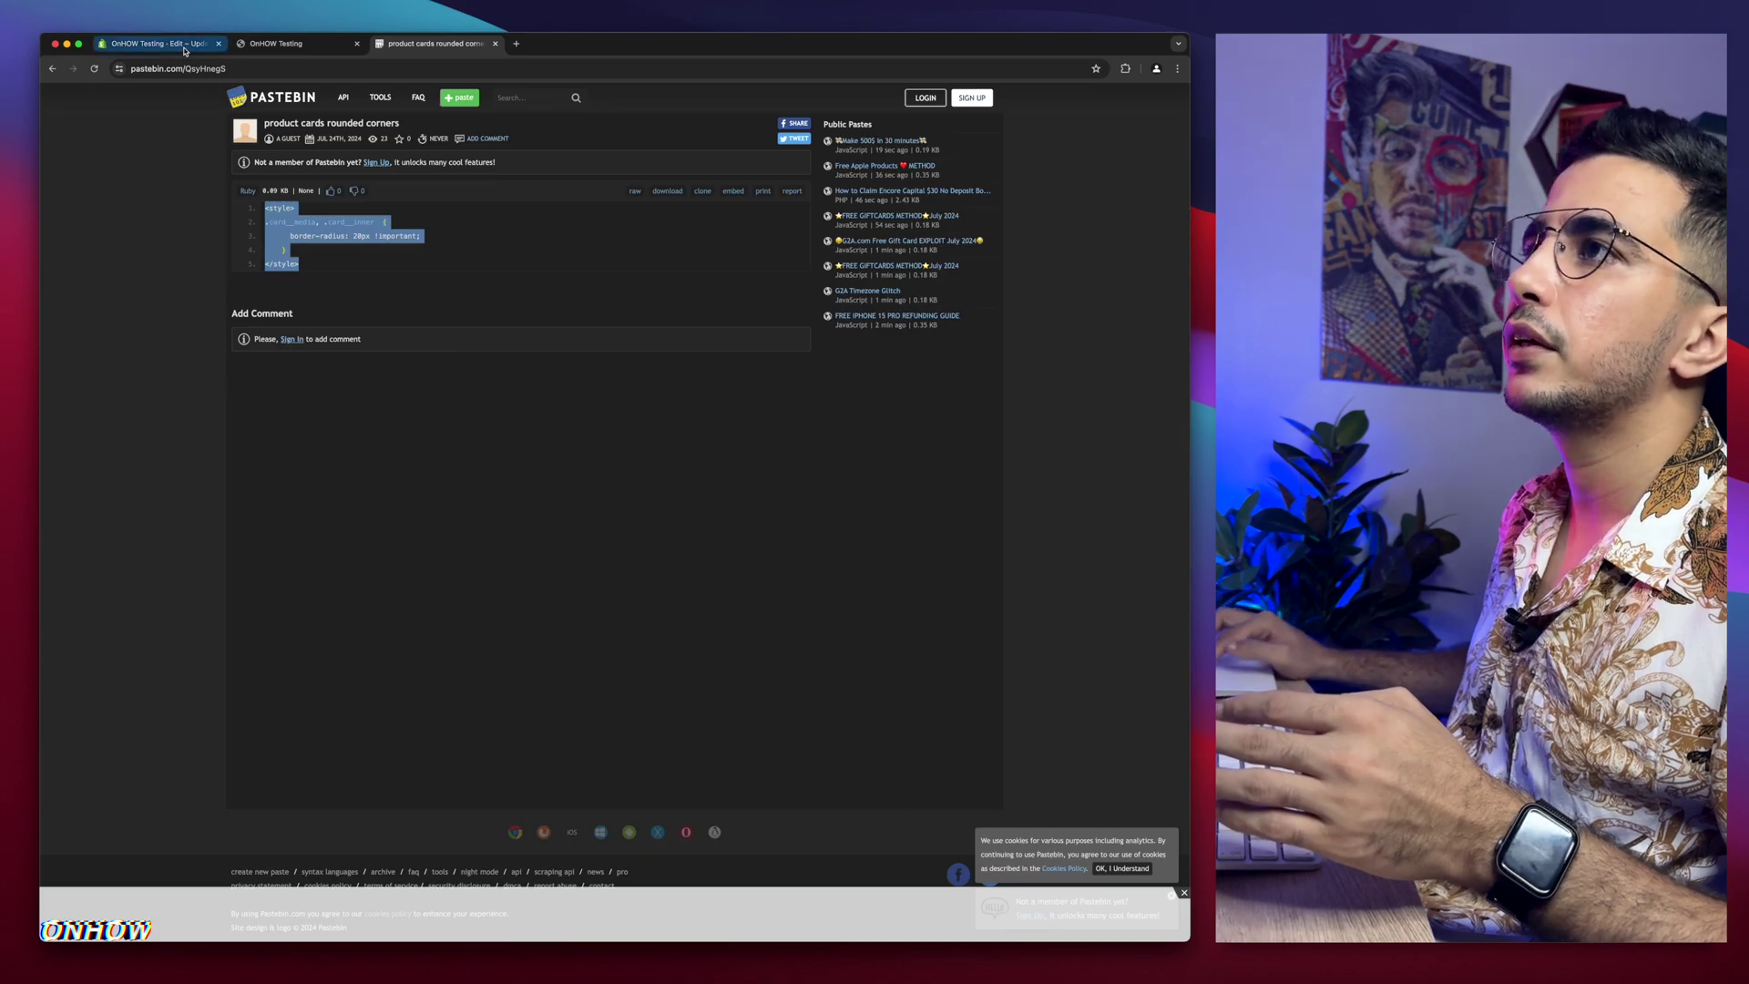
Step: Paste the rounded-corner style block on line 421 of theme.liquid and save the file
key(super+1)
click(292, 871)
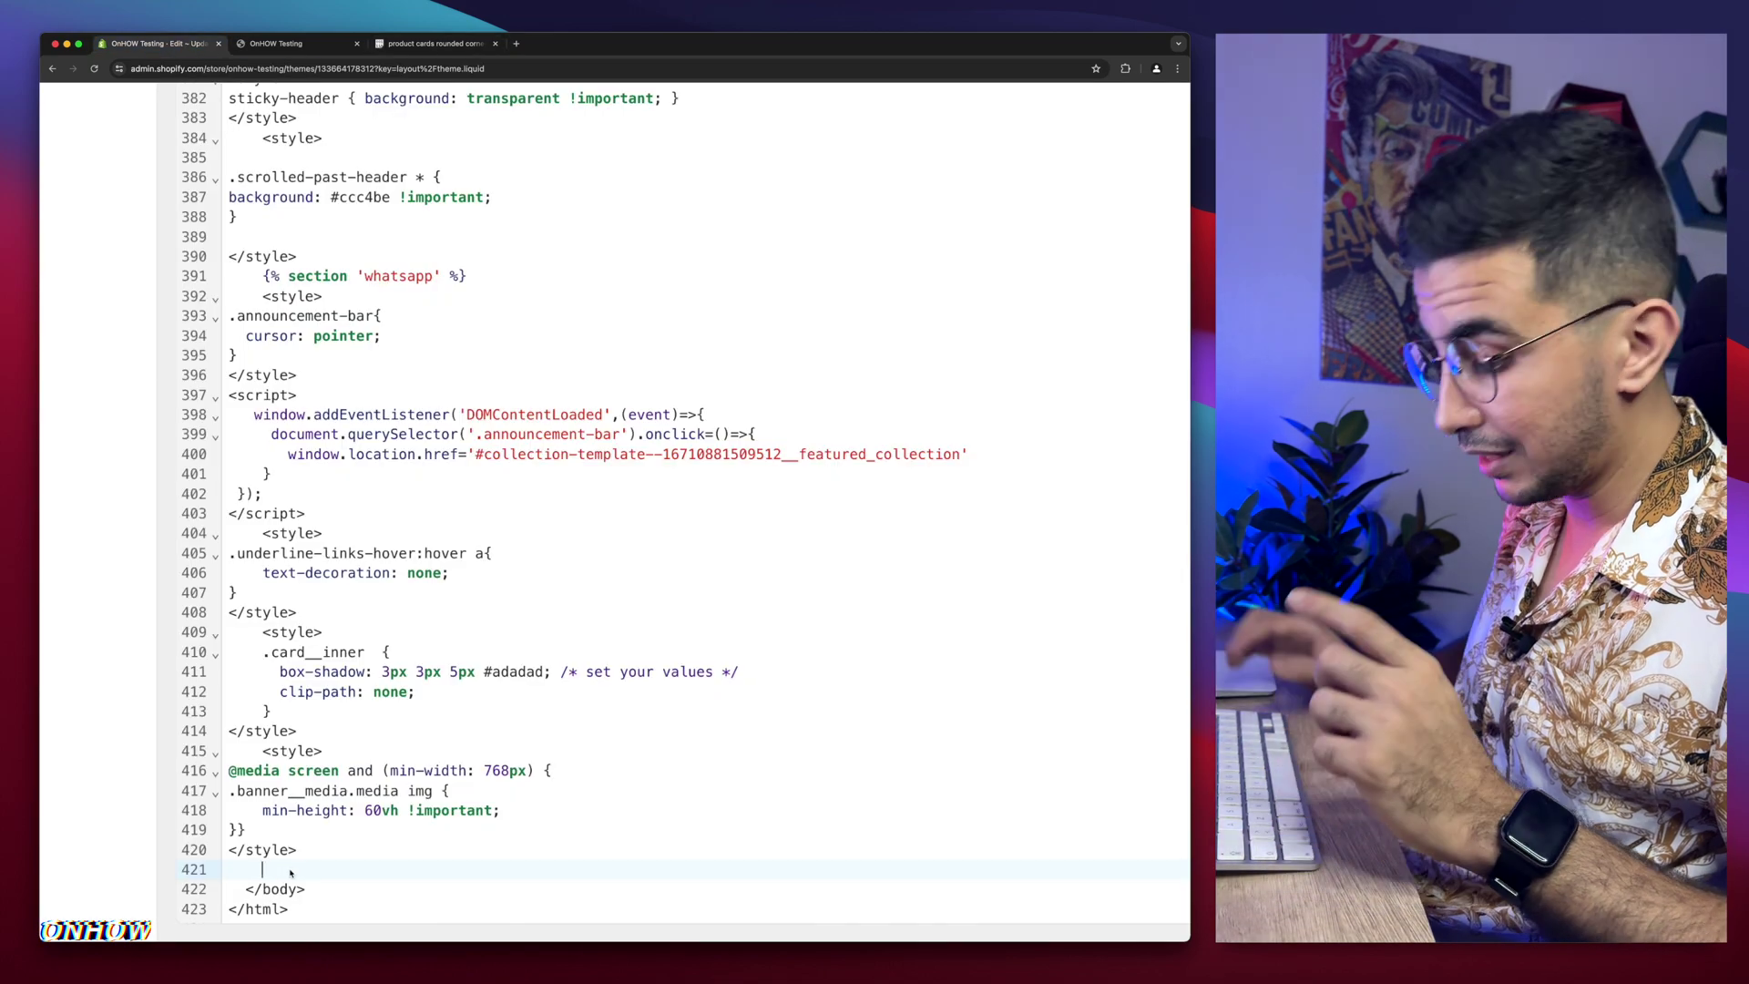
key(super+v)
scroll(291, 872, down, 2)
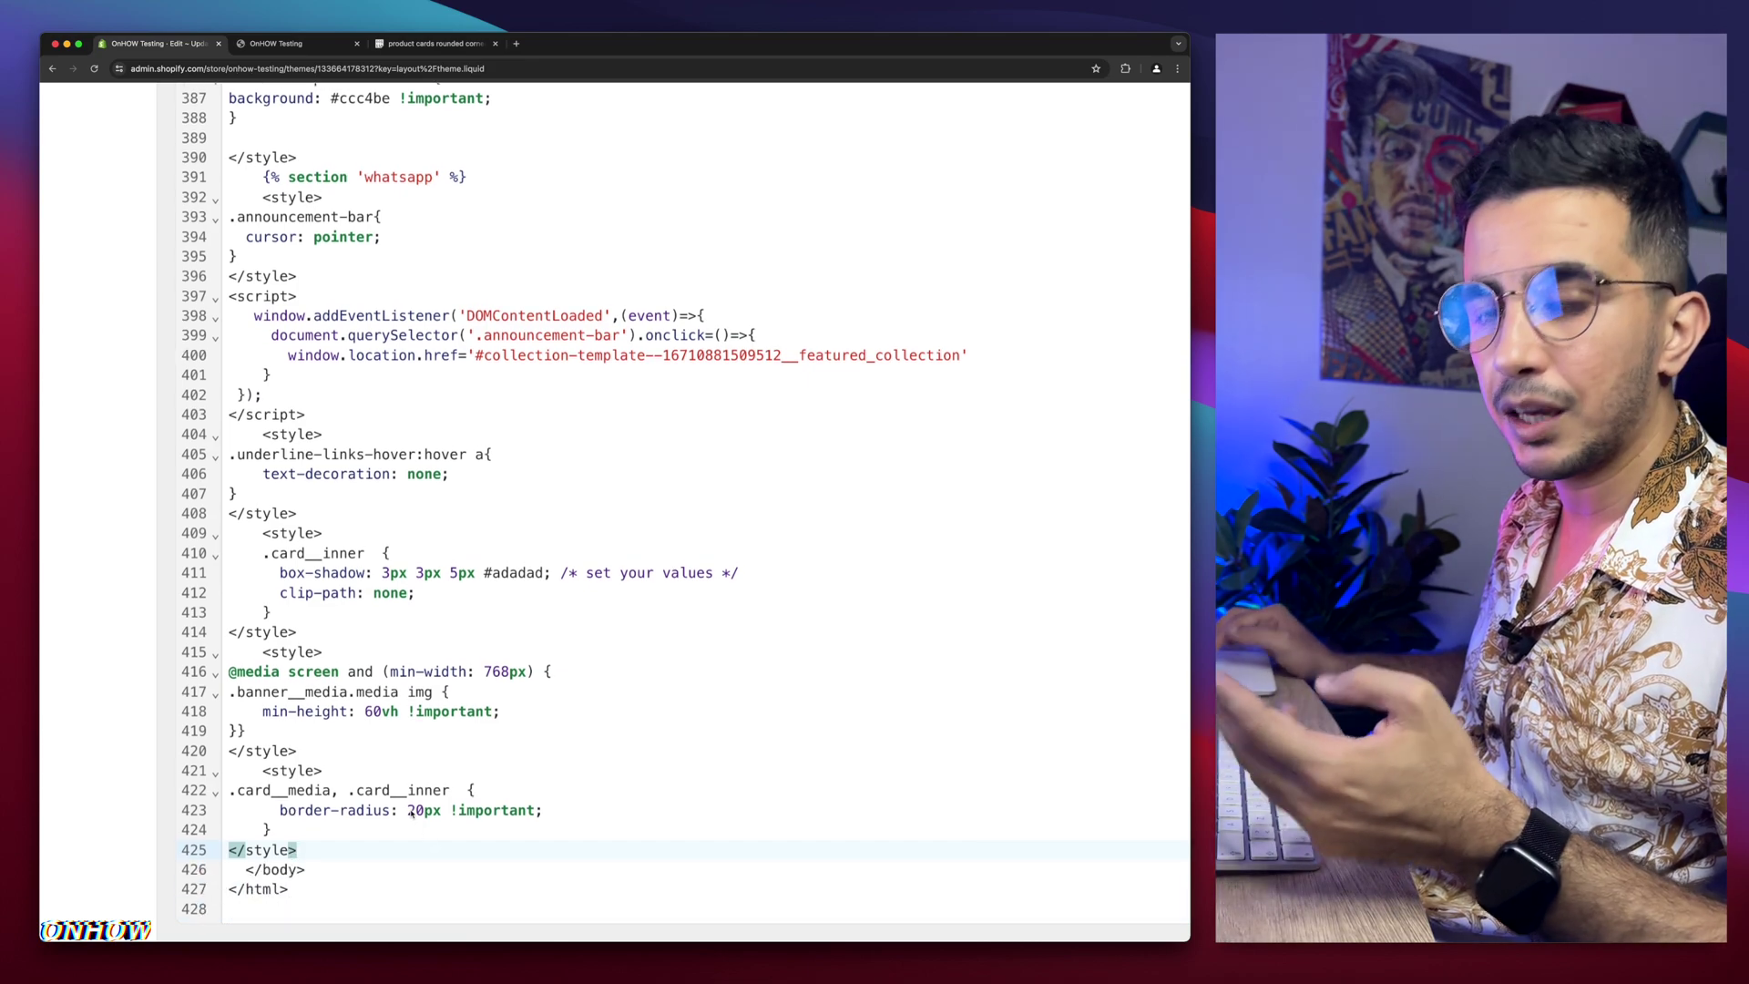
key(super+0)
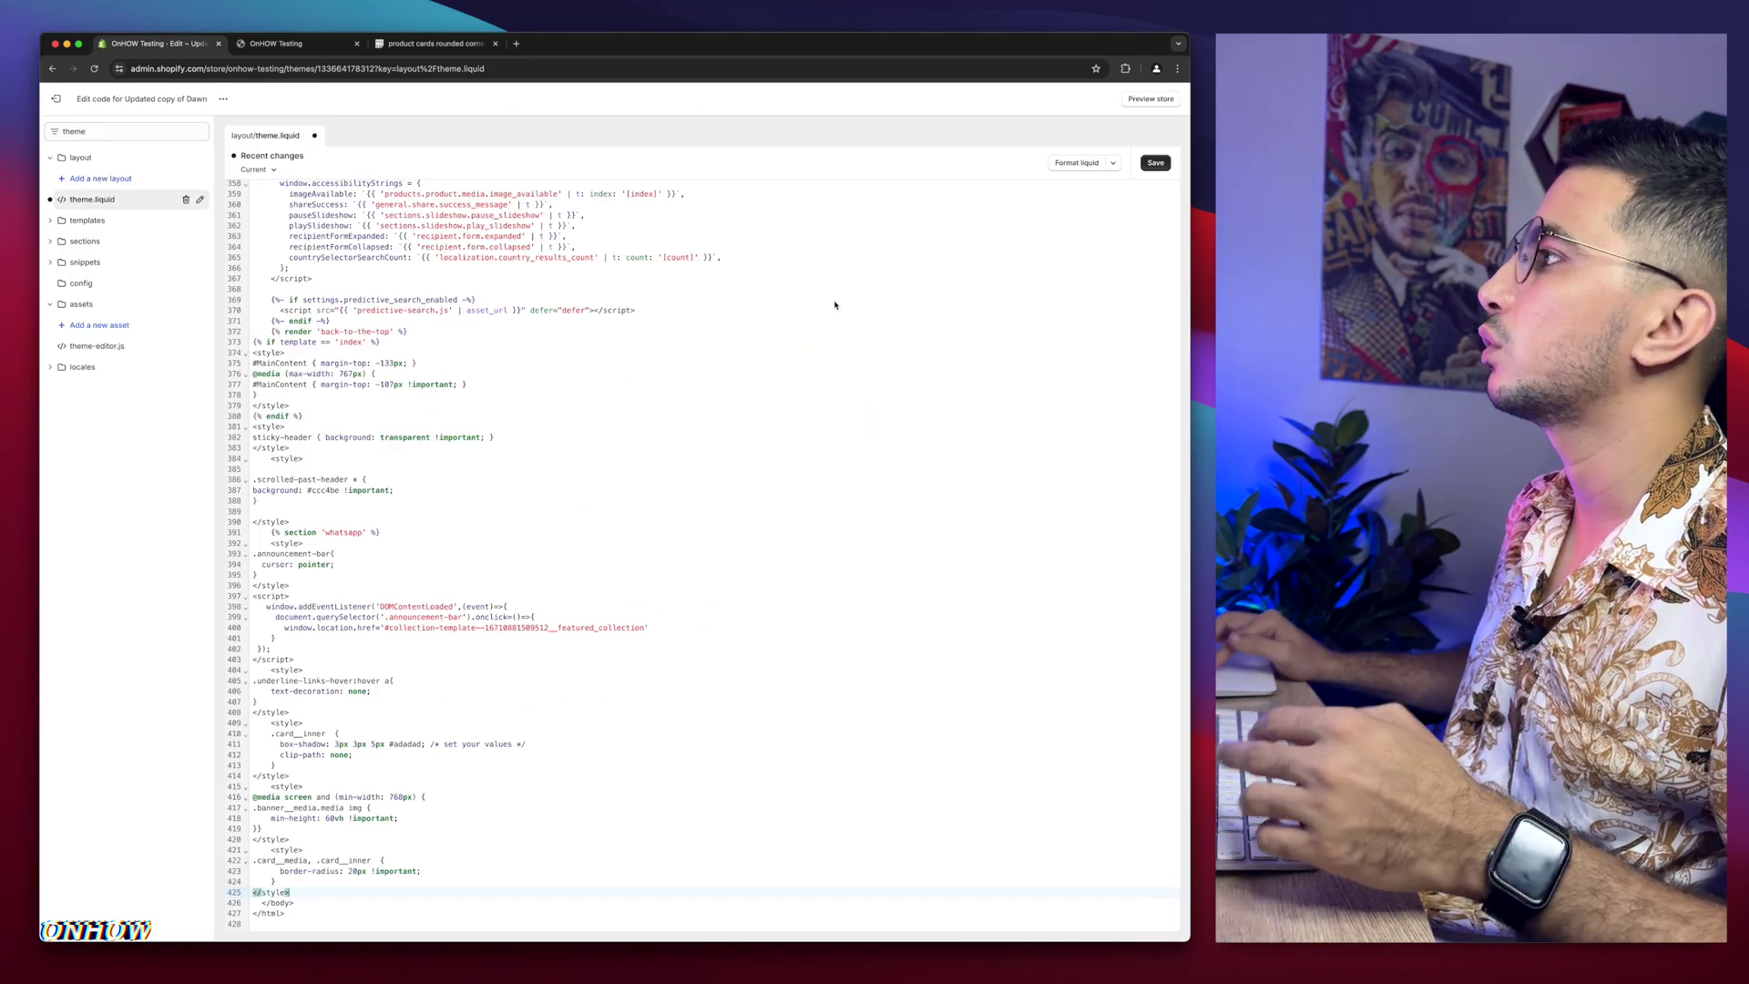
click(1155, 164)
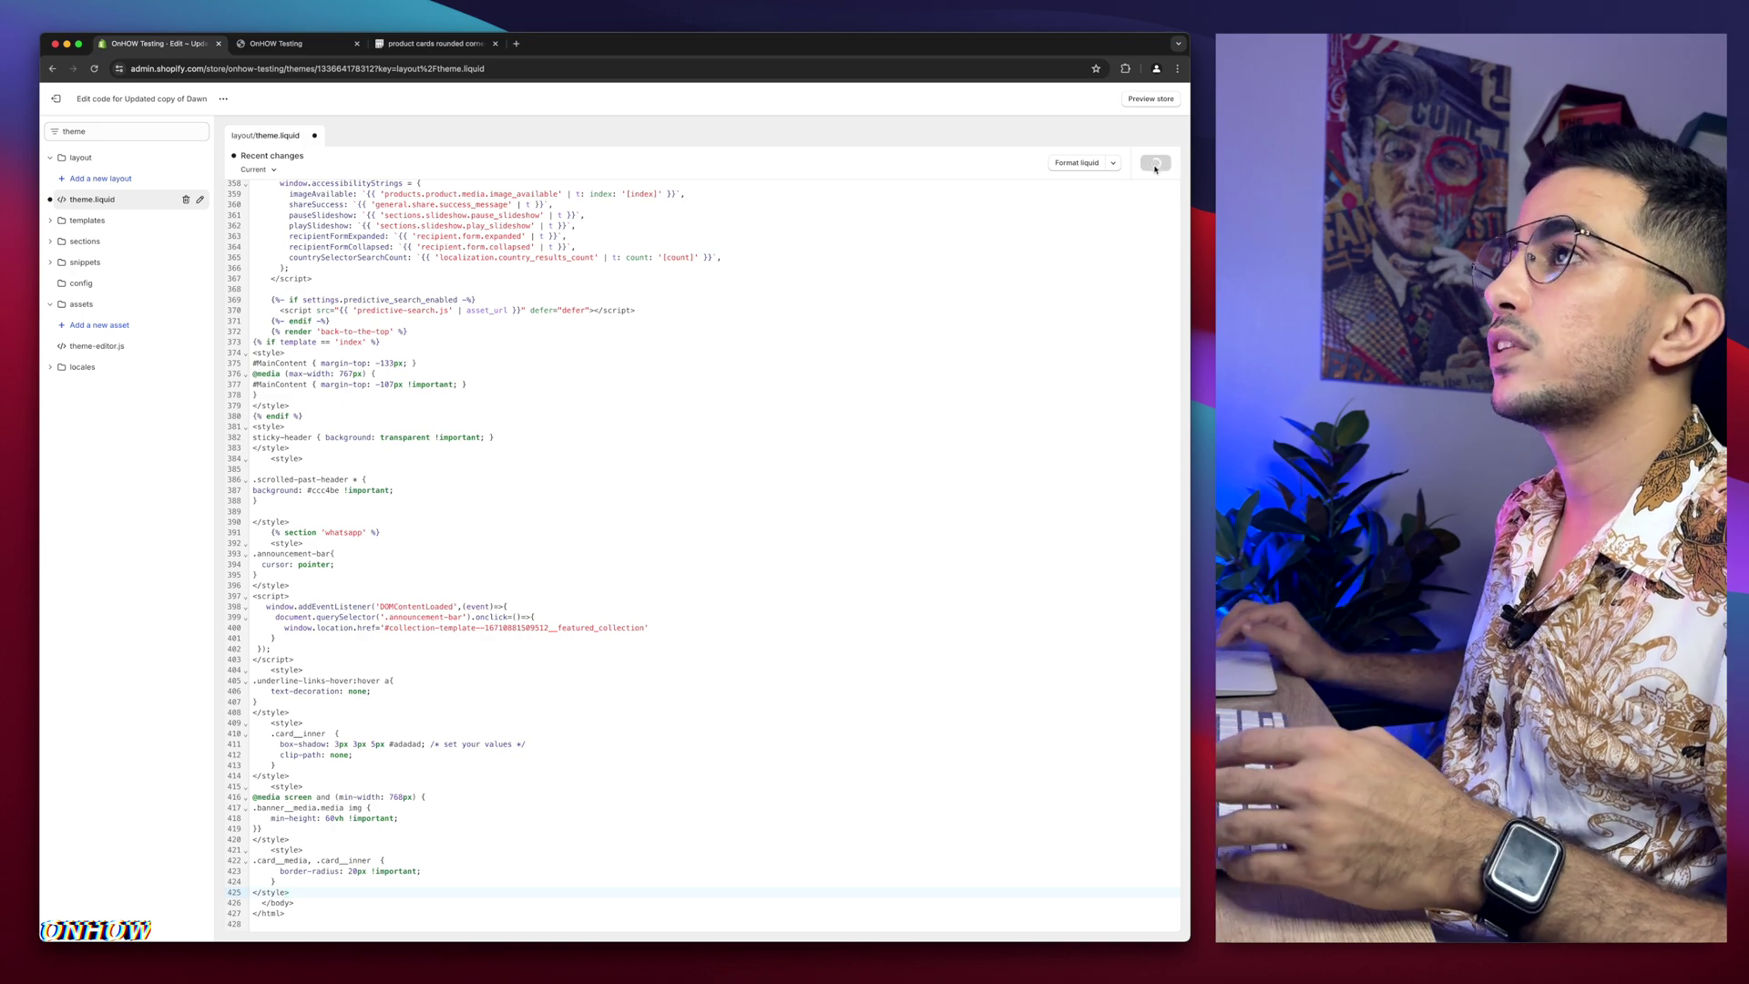
click(273, 44)
Step: Reload the storefront and inspect the rounded corners on the Featured products and Collections cards
scroll(465, 495, down, 2)
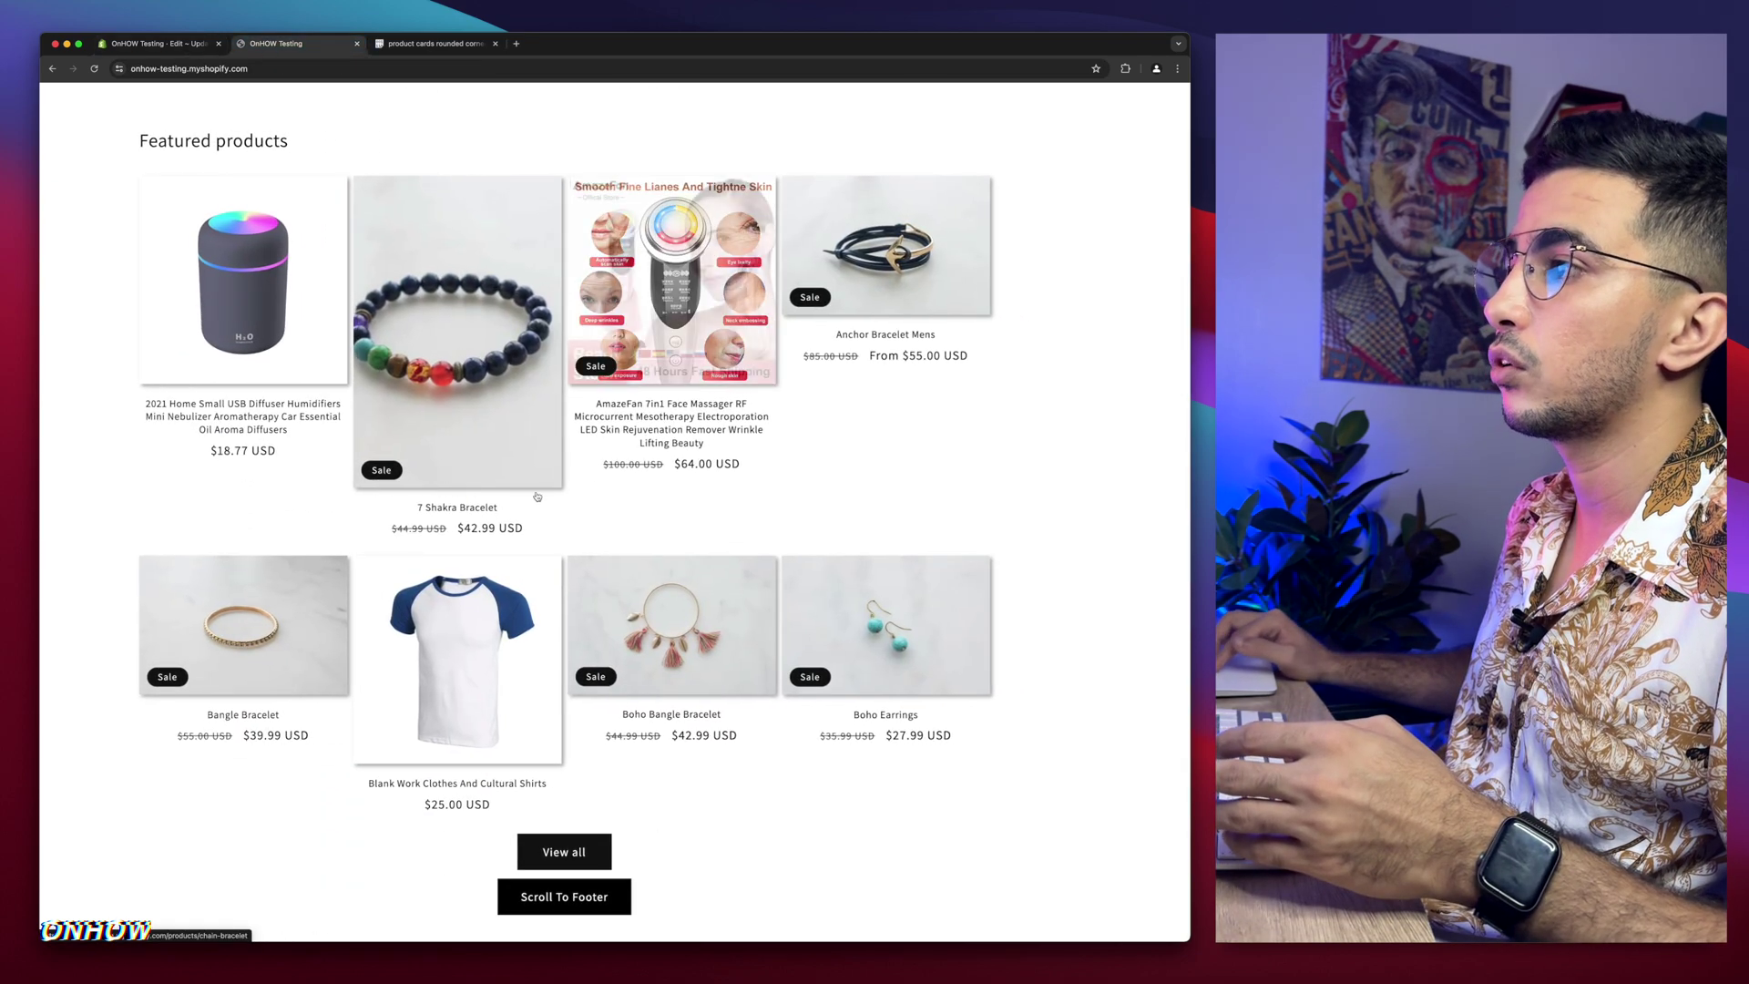
click(96, 69)
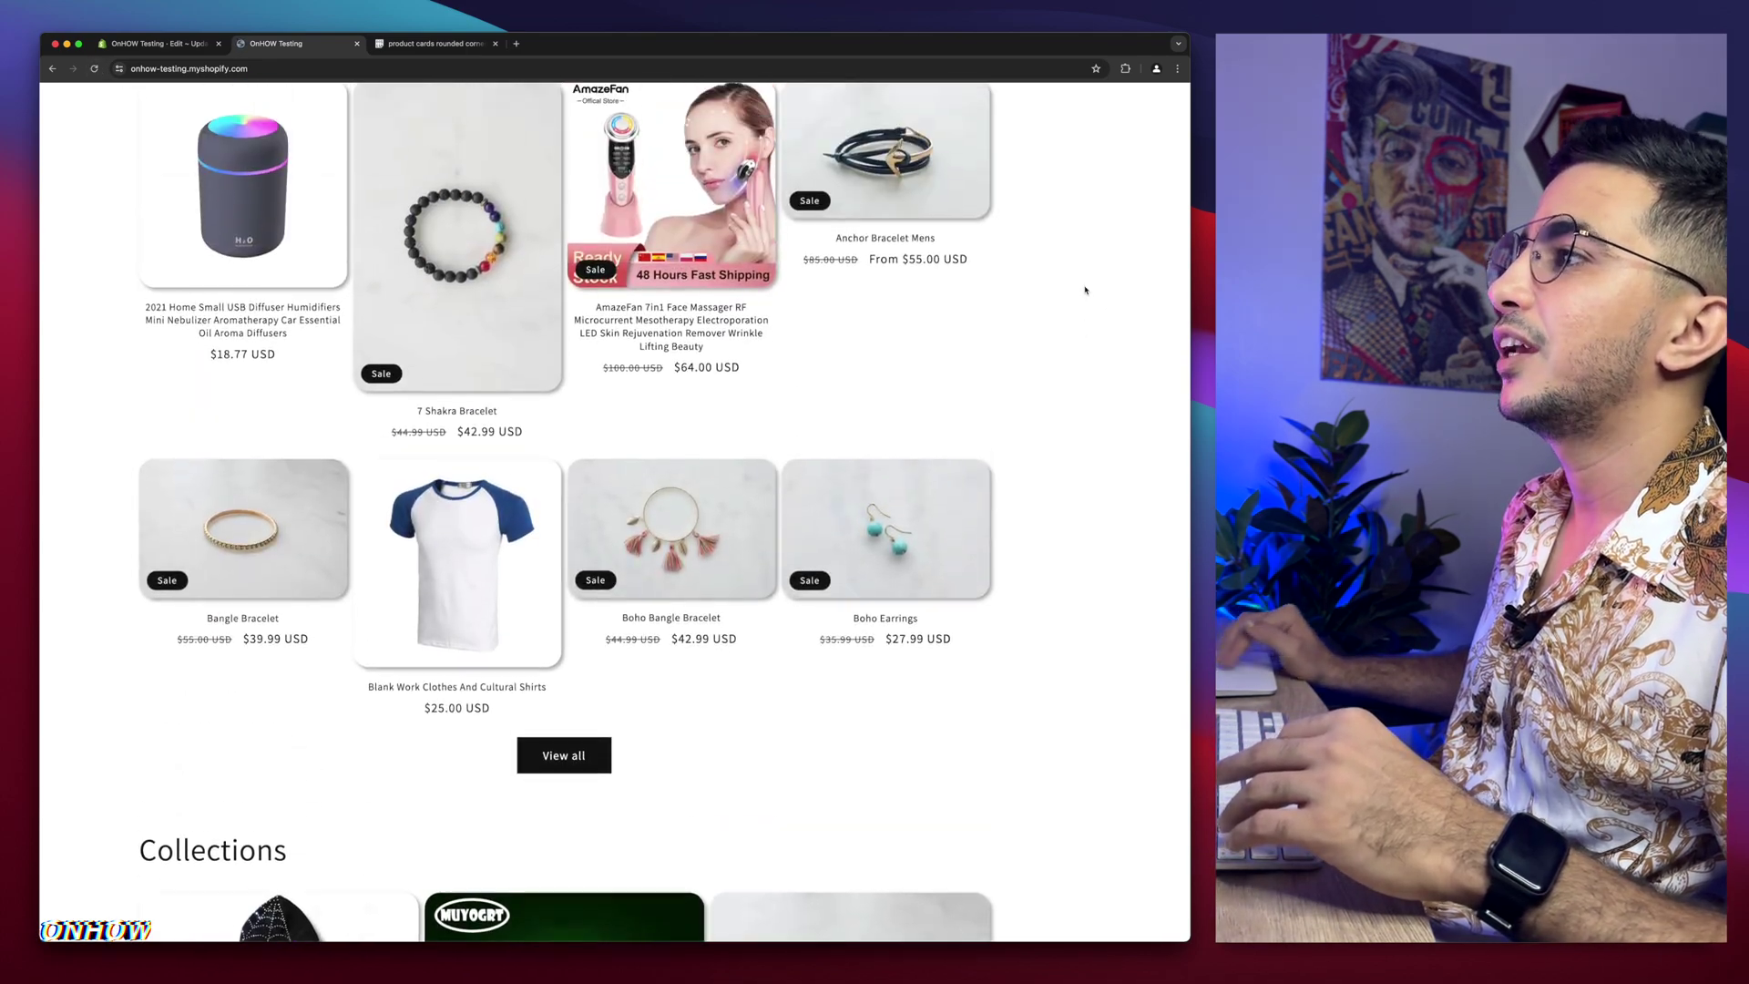
scroll(1085, 289, up, 2)
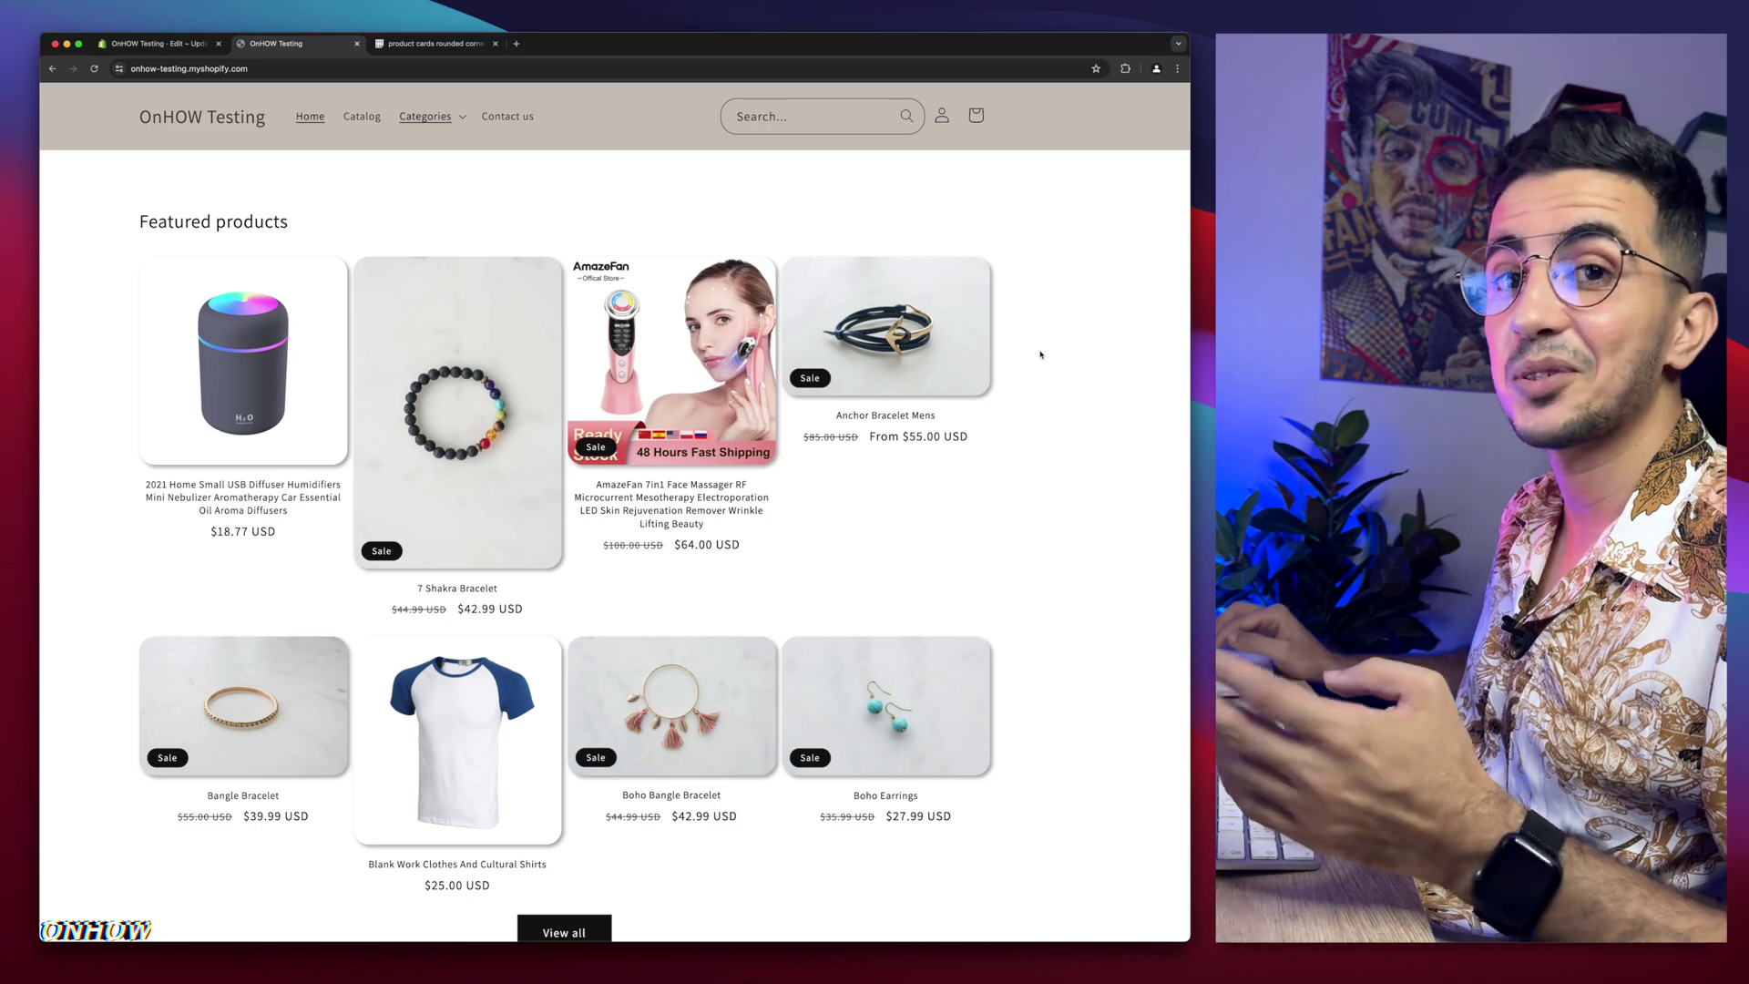
scroll(1020, 364, up, 5)
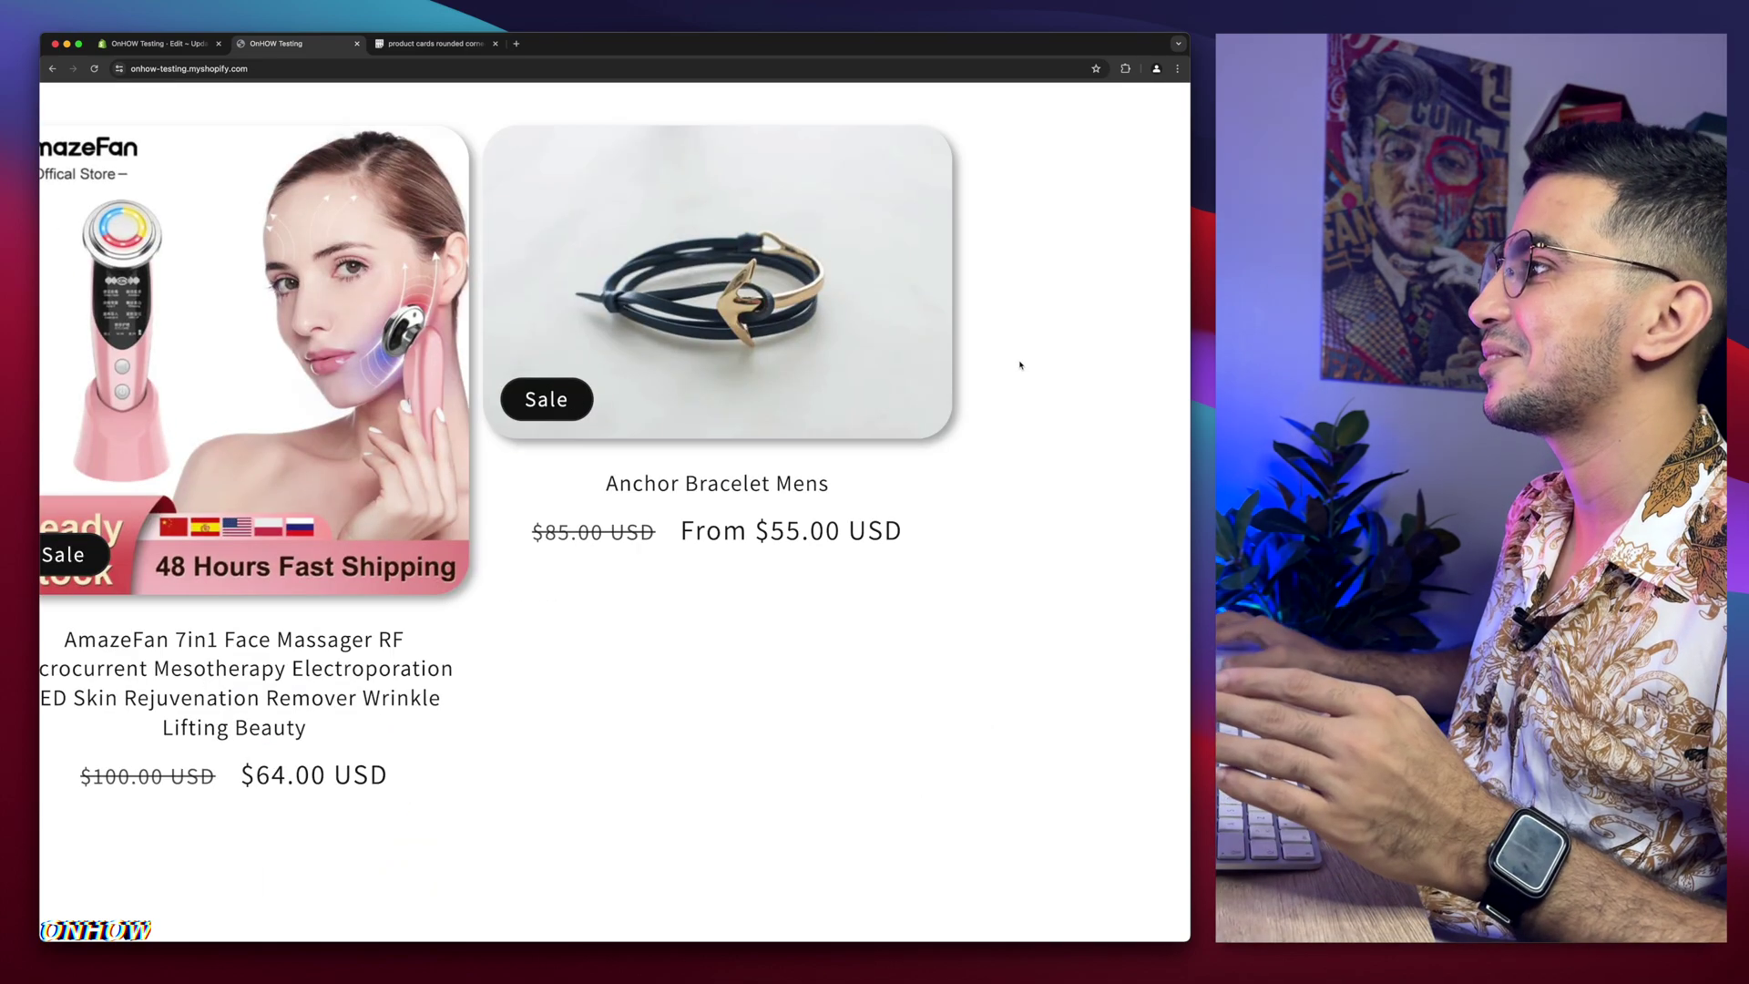
scroll(1020, 364, up, 3)
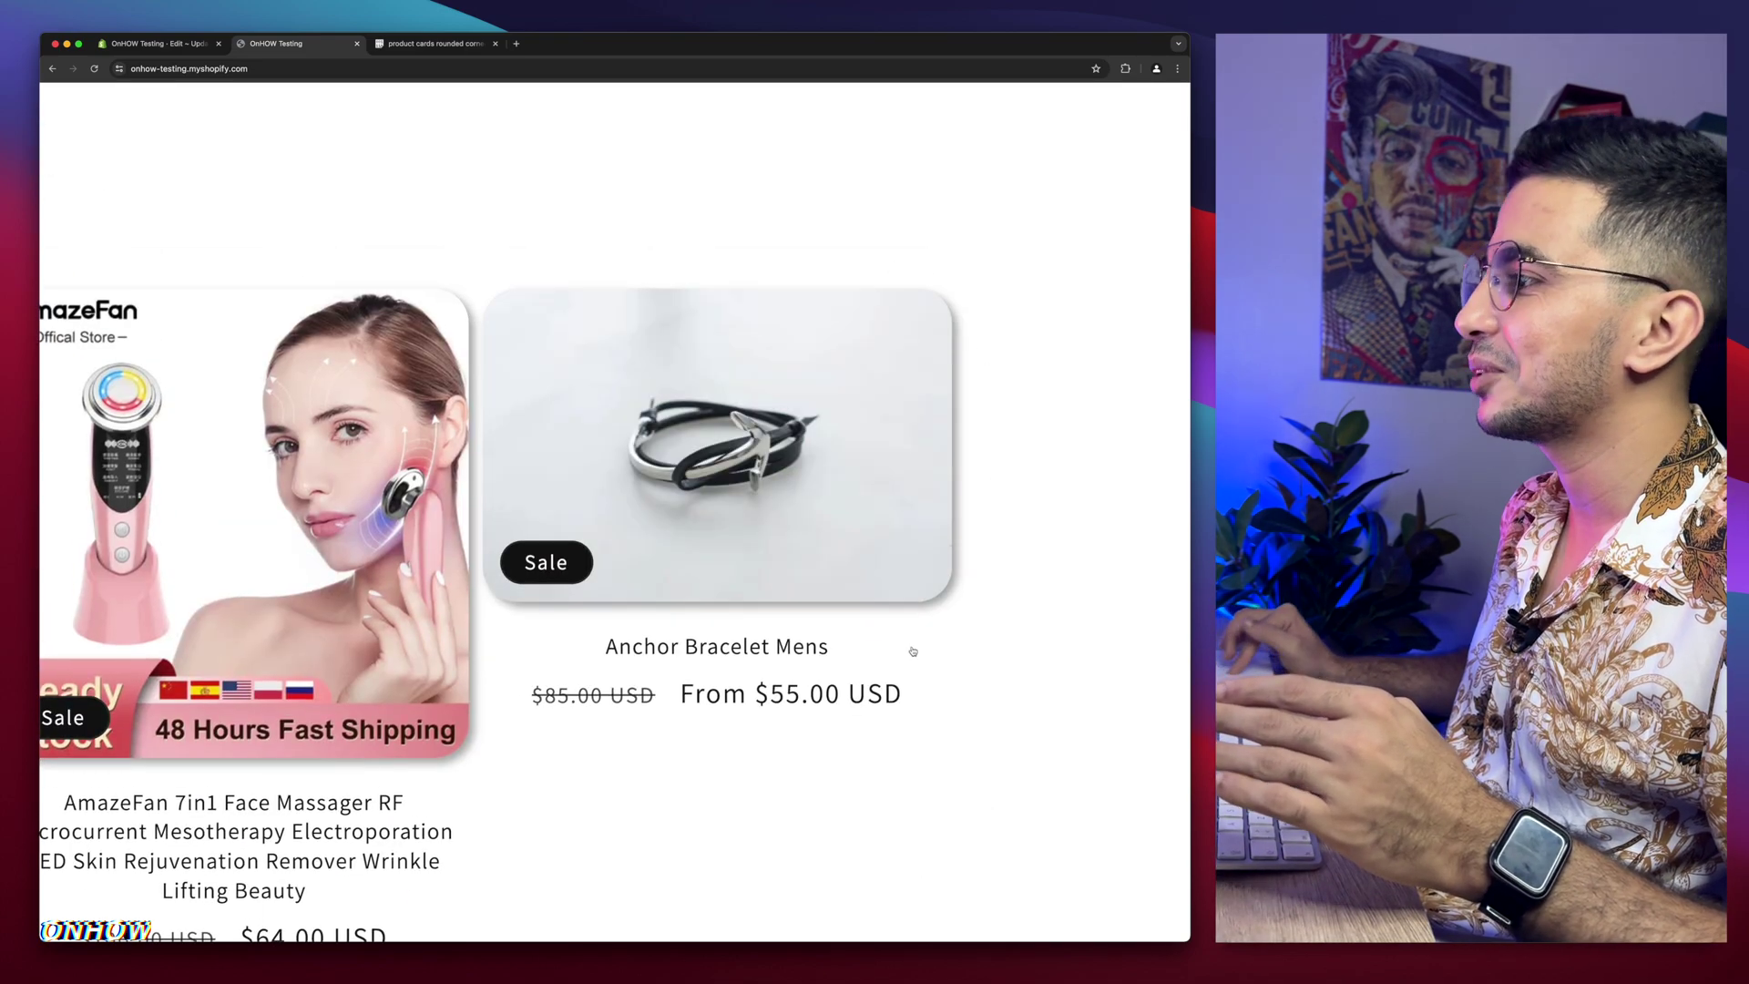
scroll(914, 653, left, 10)
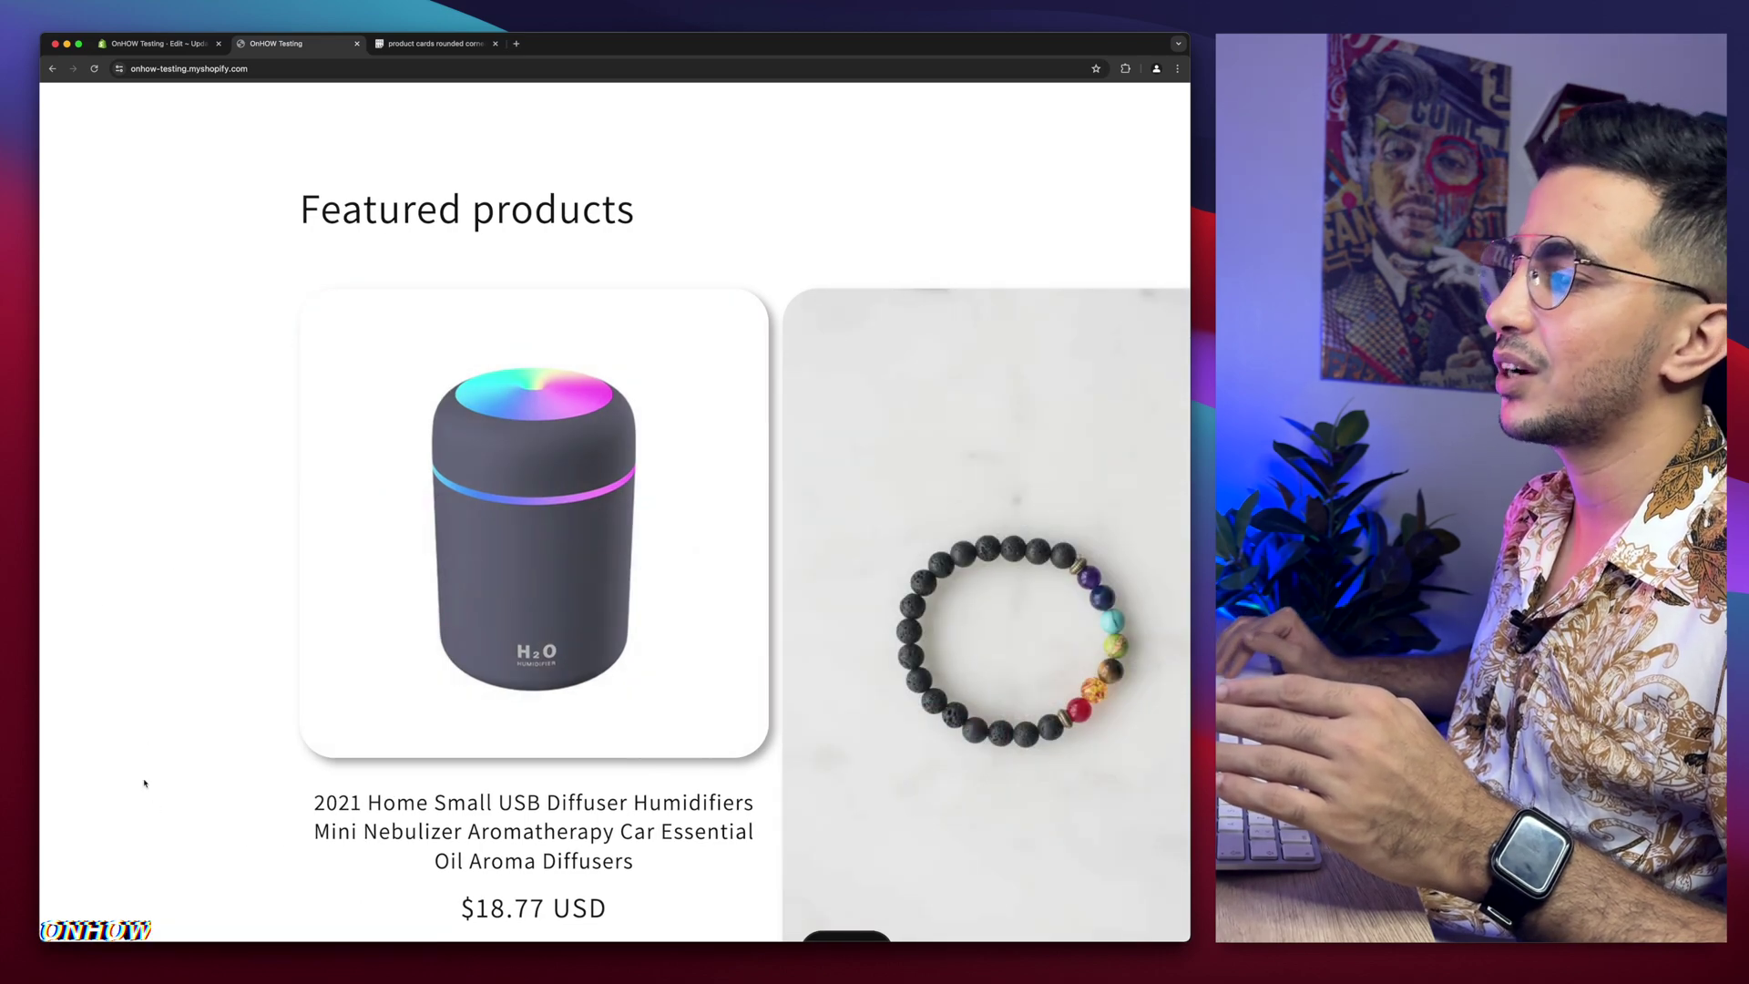
scroll(145, 782, down, 2)
scroll(157, 559, up, 2)
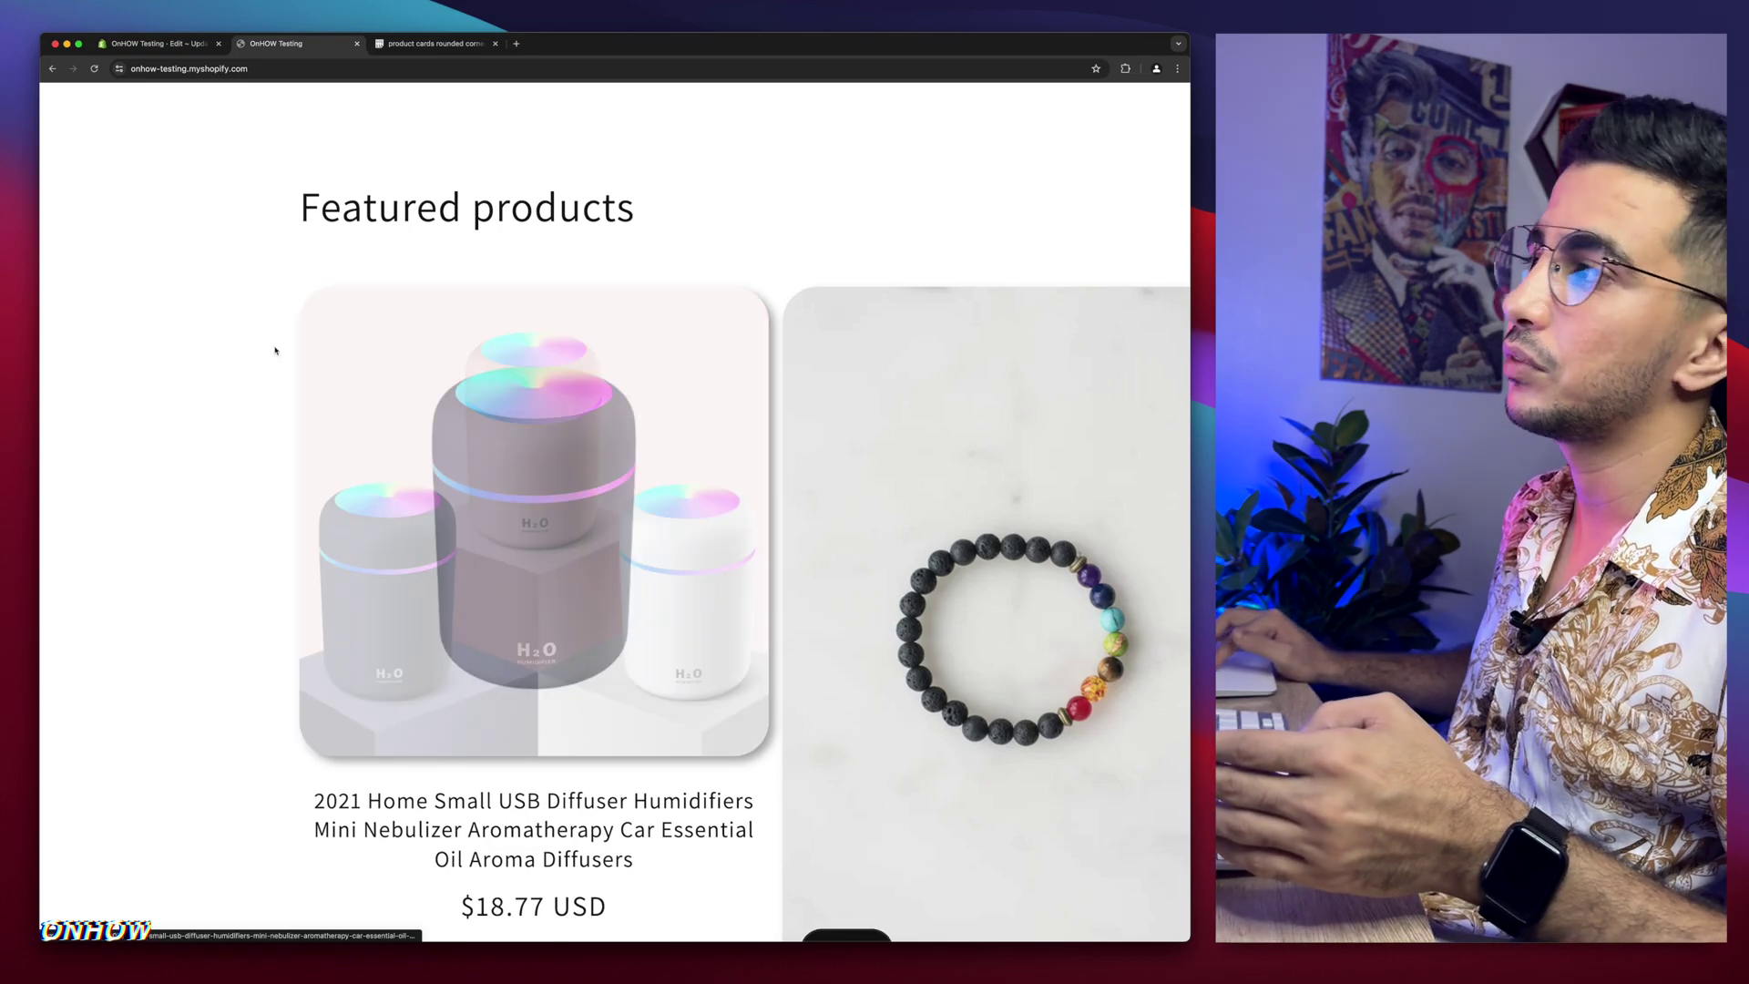
scroll(207, 597, down, 3)
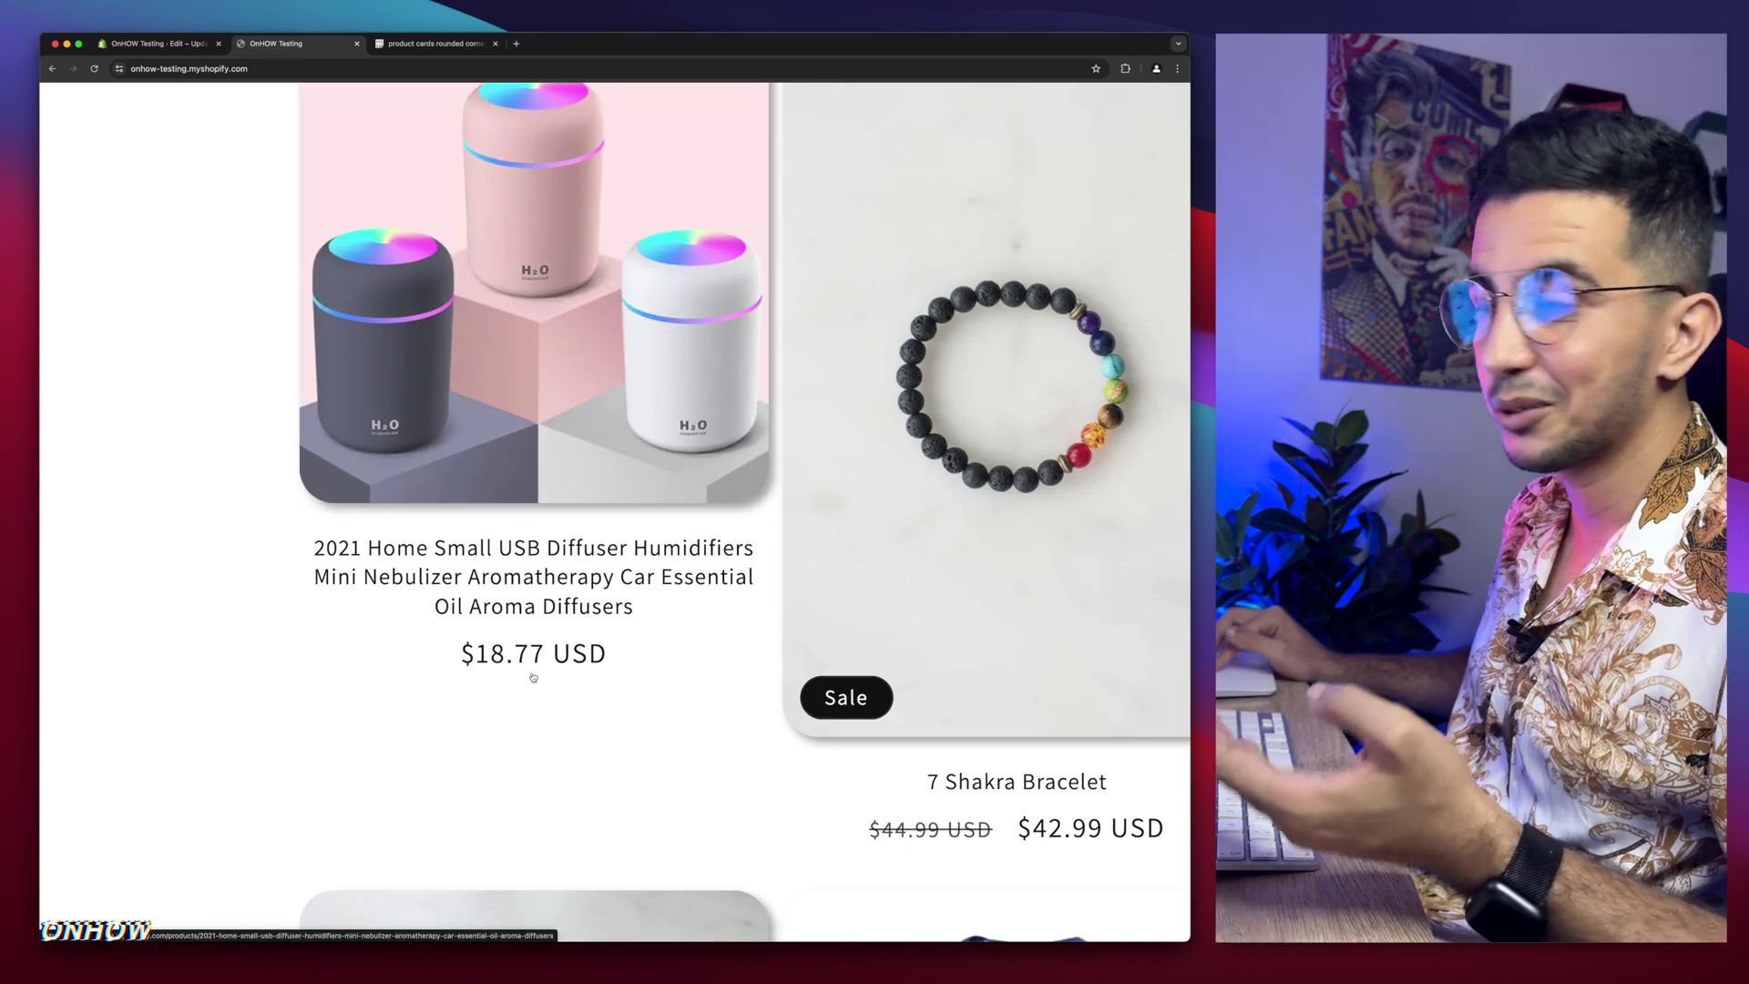
scroll(531, 686, right, 2)
scroll(531, 686, down, 5)
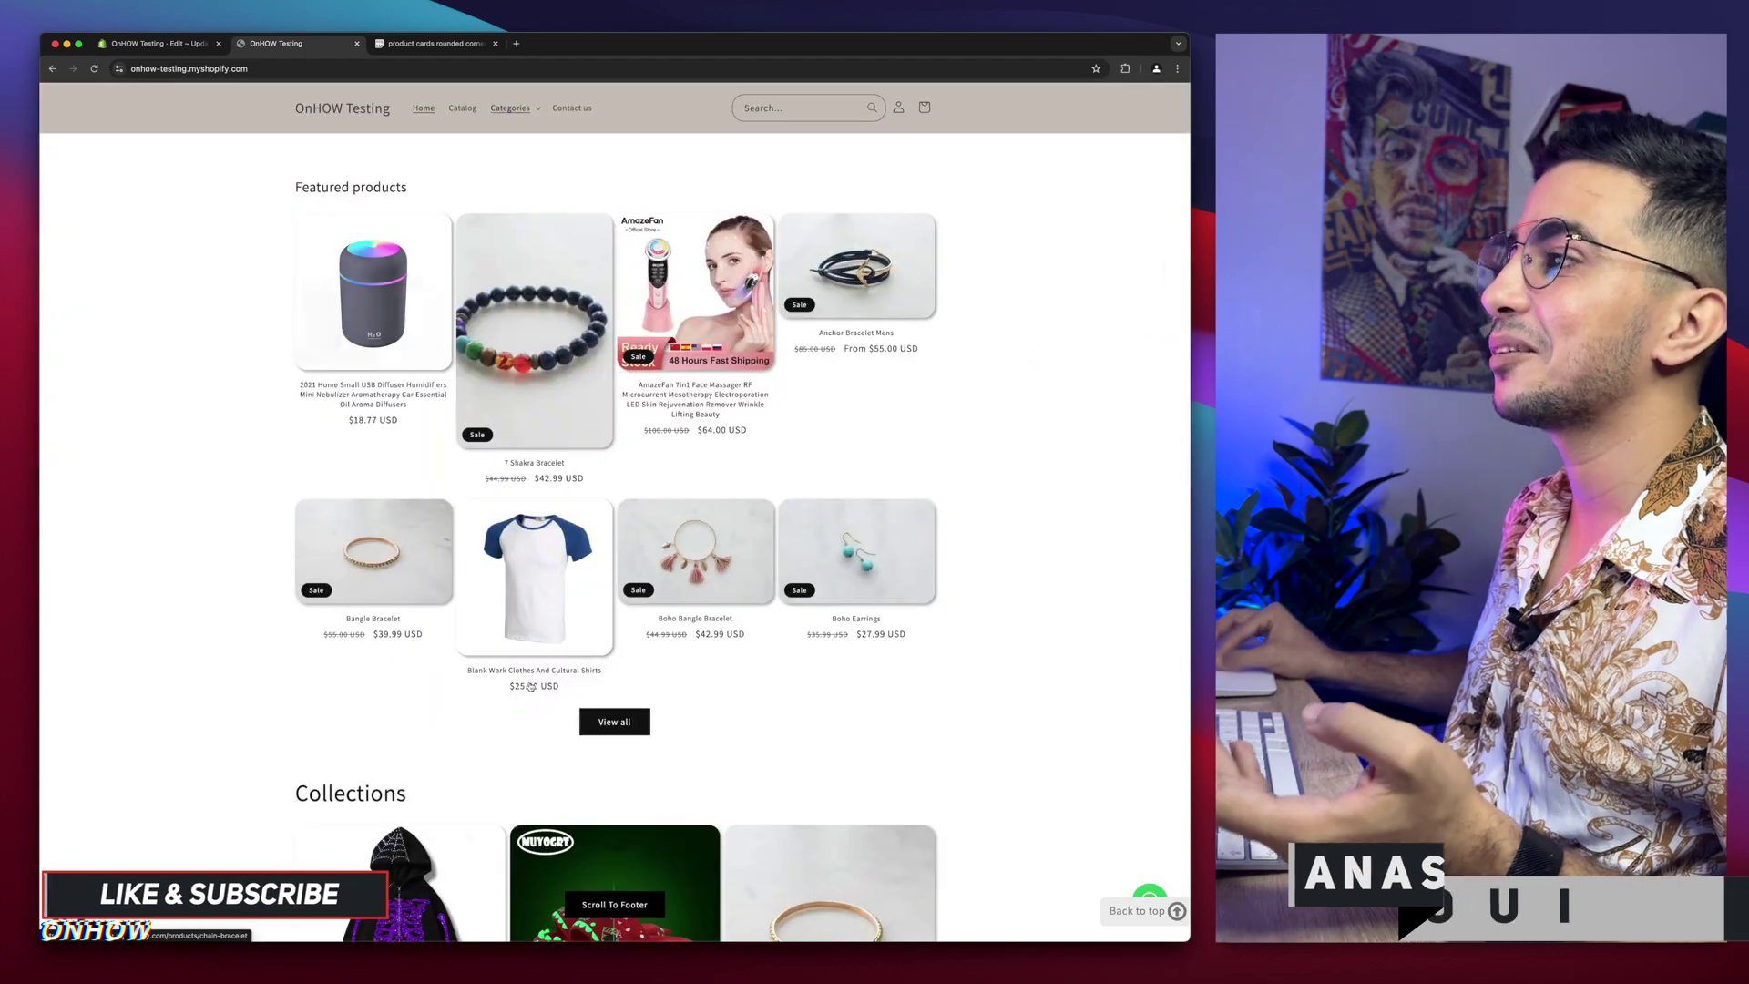
scroll(1014, 443, up, 3)
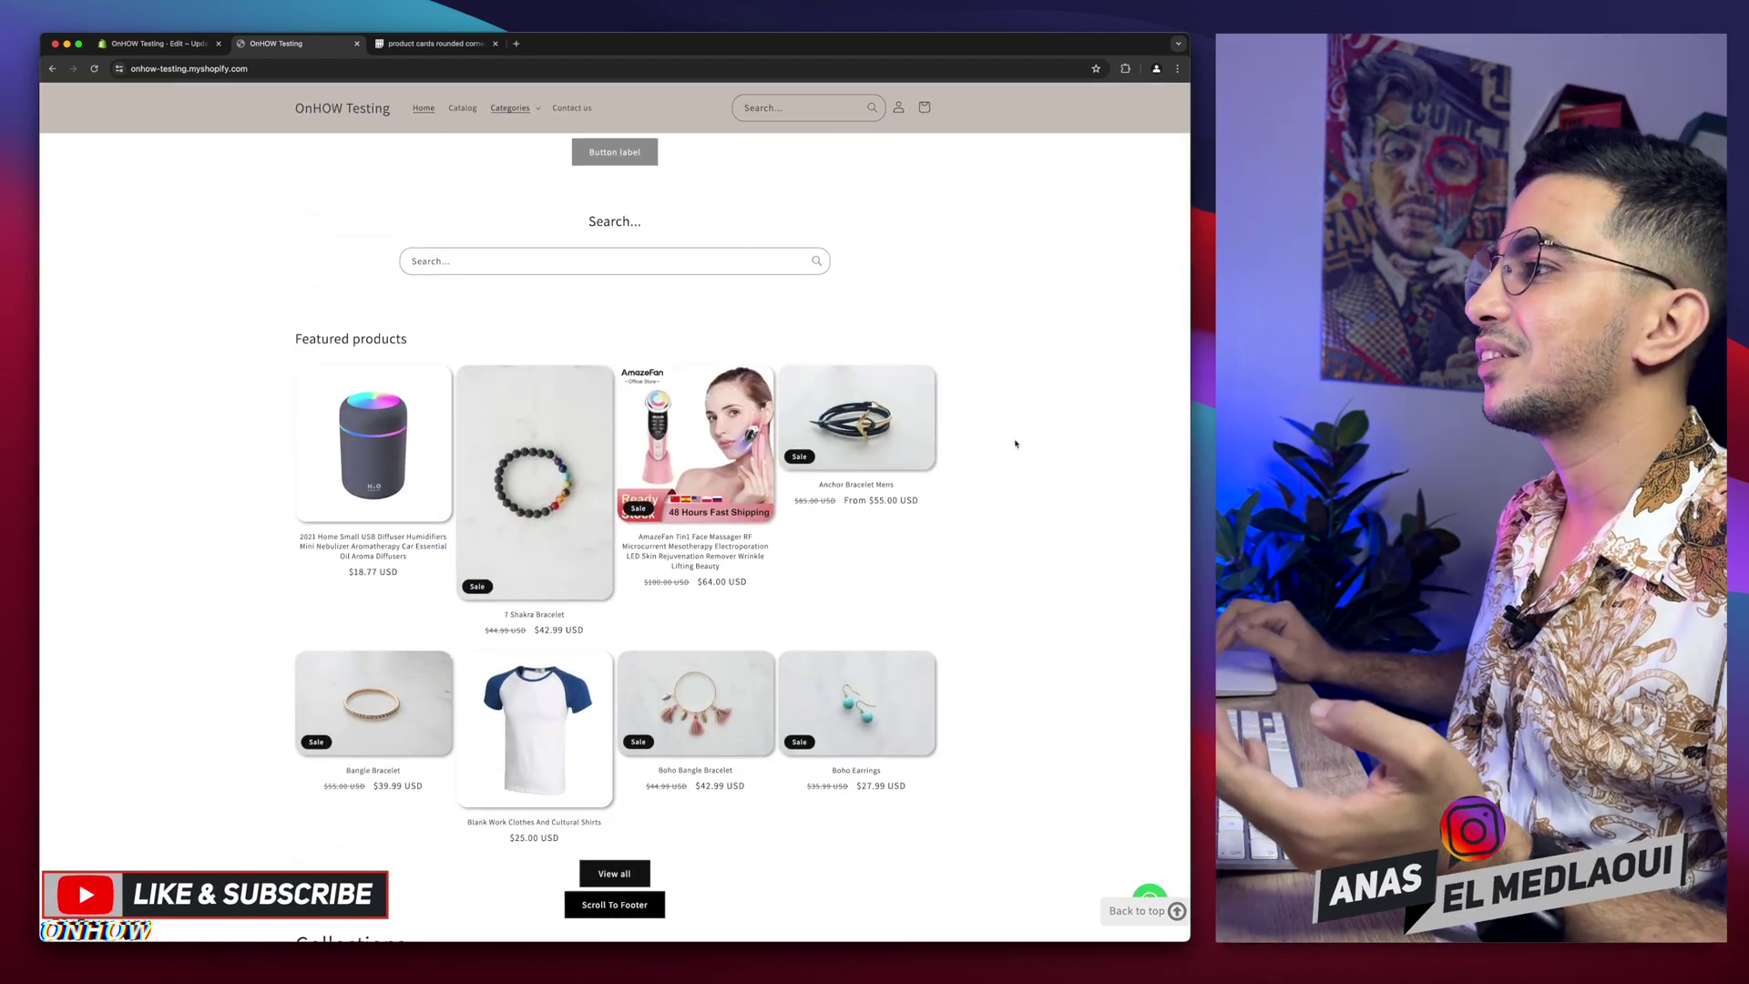